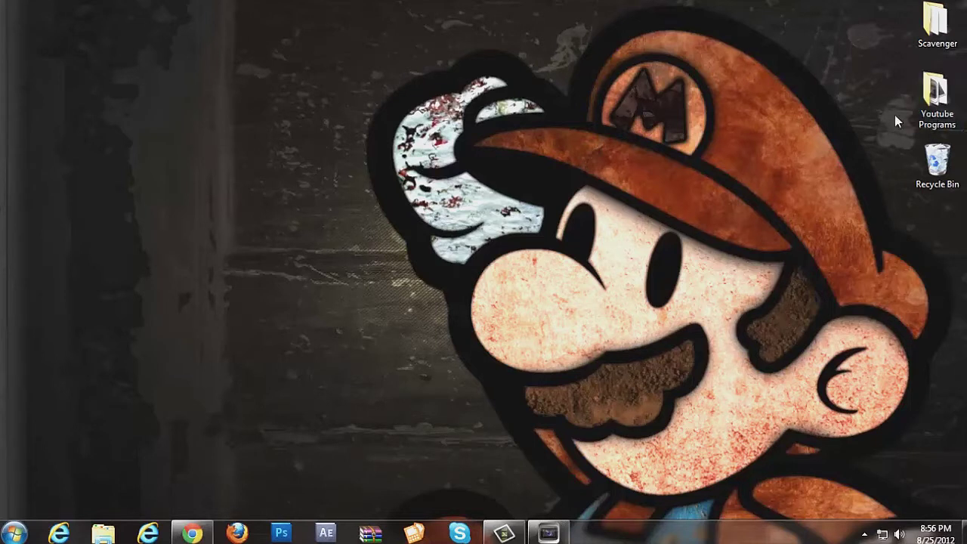
Restore the empty Untitled Vegas Pro 10.0 window from the taskbar and bring up the Open dialog.
mouse_move(548, 535)
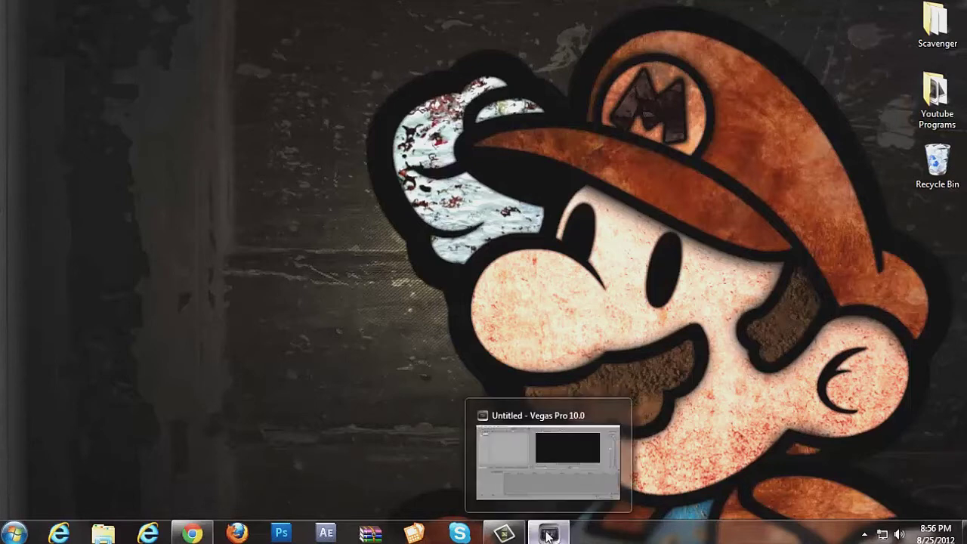
left_click(548, 534)
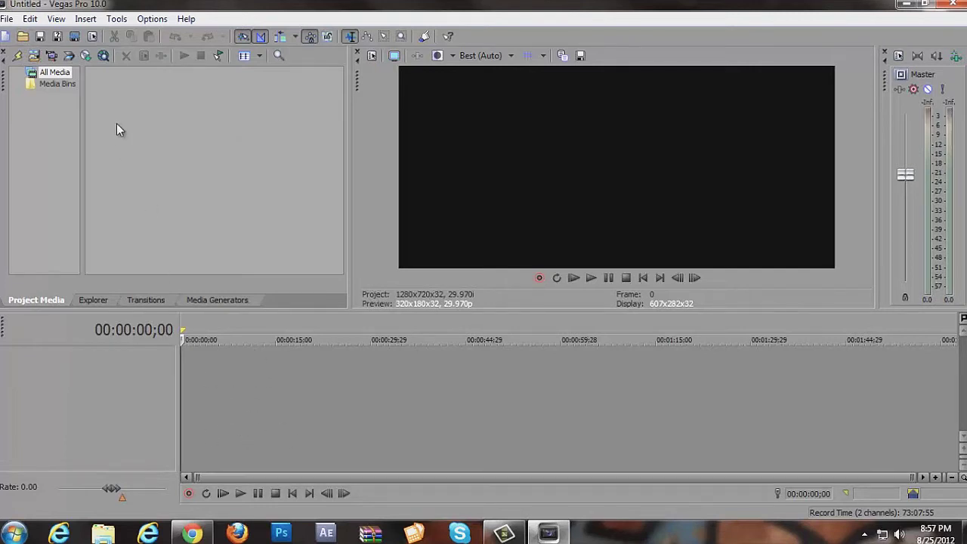
left_click(23, 43)
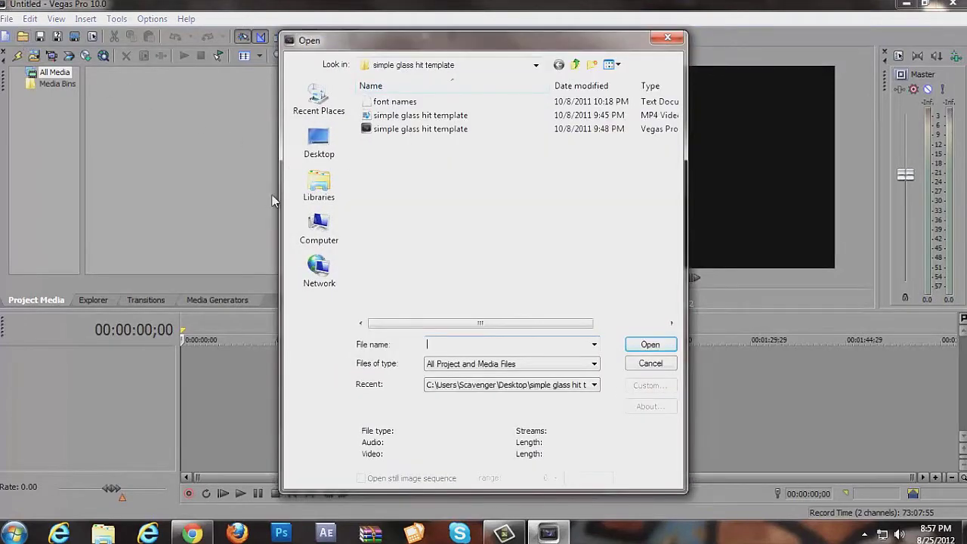
Import the Darksiders II recording 2012_8_13_20_17_57 from Libraries > Videos onto the timeline.
left_click(318, 185)
double_click(574, 143)
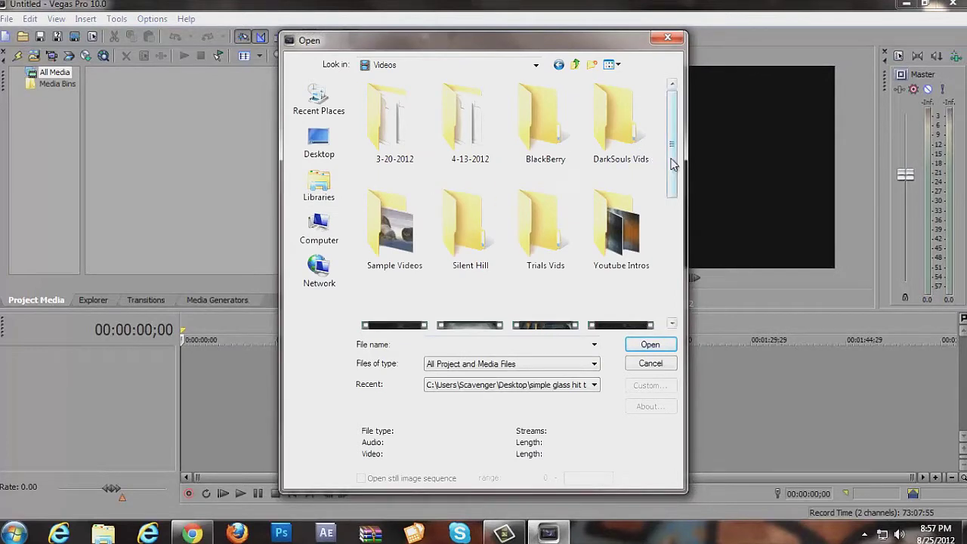
left_click_drag(674, 157, 678, 226)
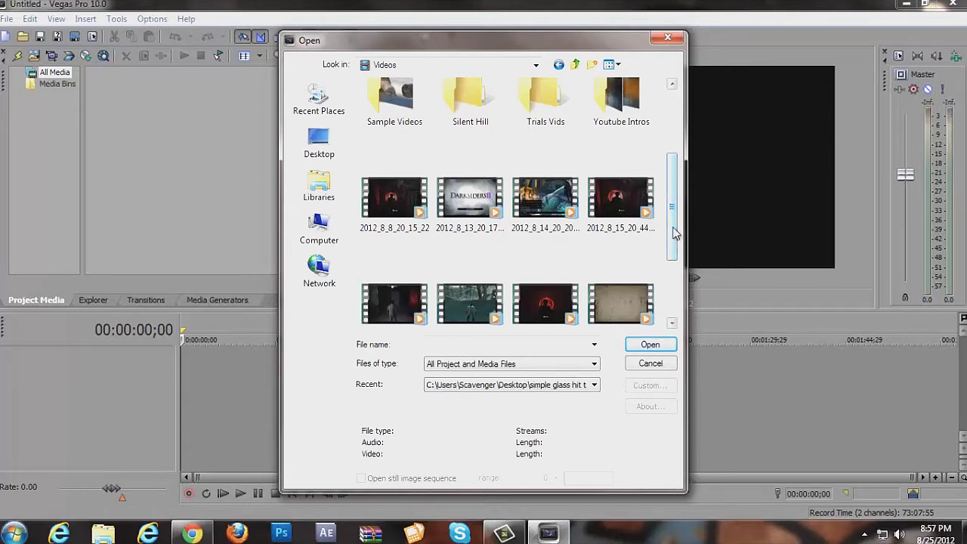
left_click_drag(674, 234, 680, 246)
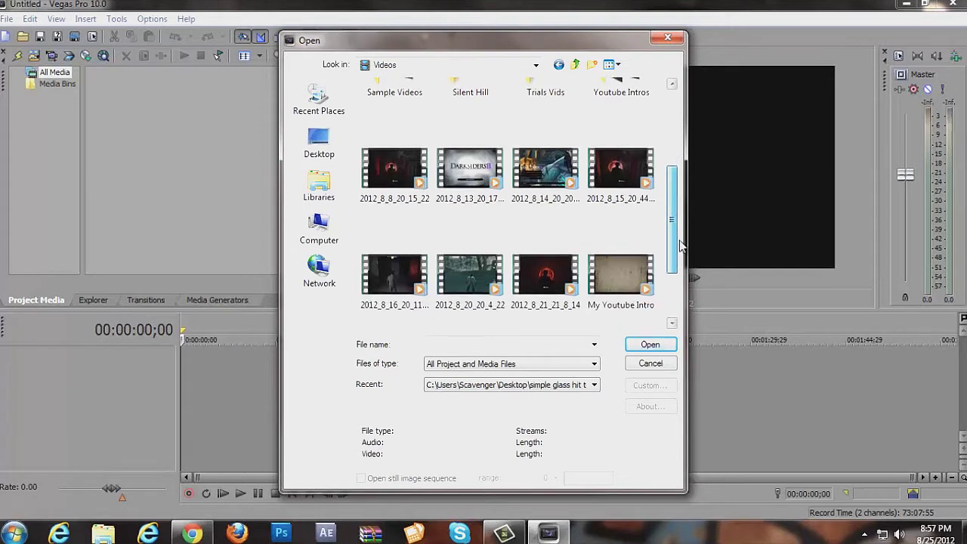
mouse_move(680, 245)
left_mouse_down()
mouse_move(679, 256)
mouse_move(679, 241)
left_mouse_up()
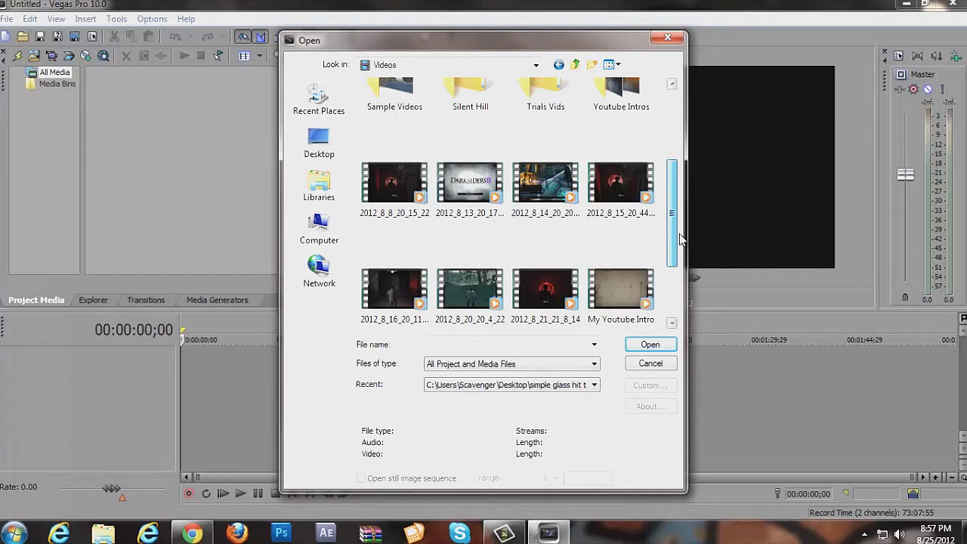
left_click_drag(680, 240, 680, 243)
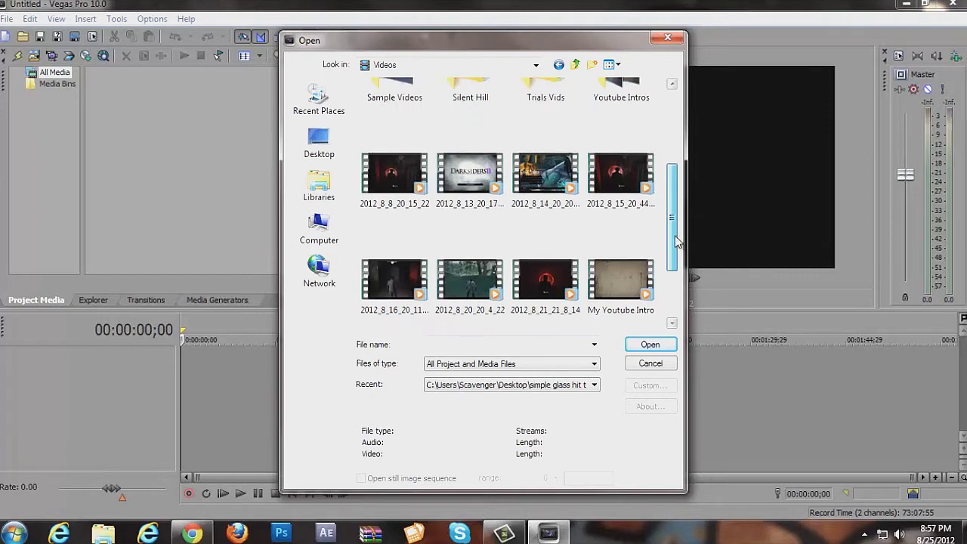
left_click(475, 170)
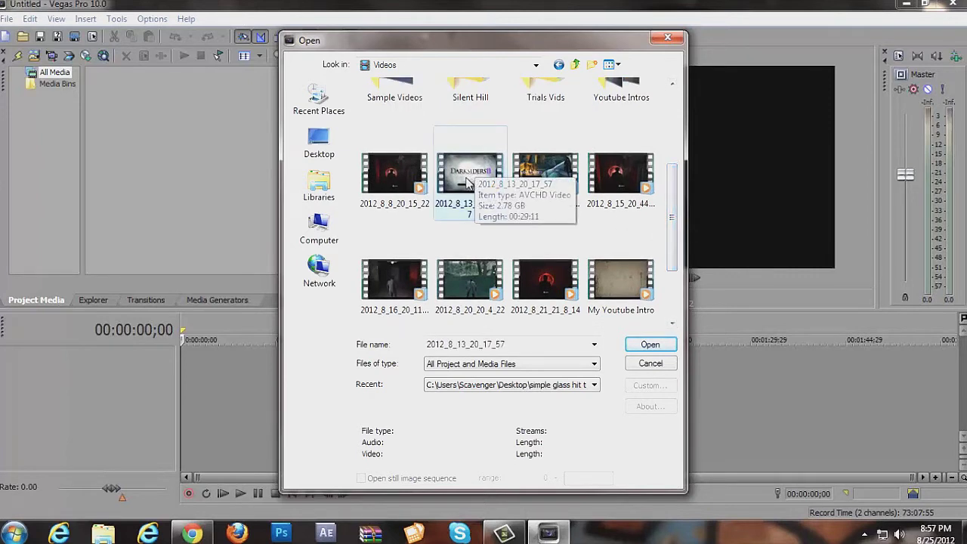
left_click(650, 344)
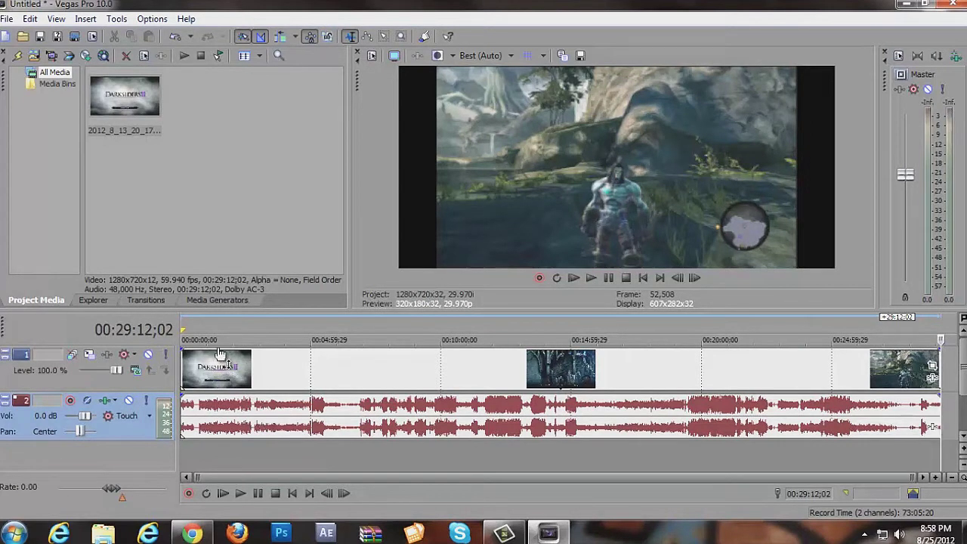
Return the playhead to the timeline start and open Event Pan/Crop for the 2012_8_13_20_17_57 clip.
left_click(186, 331)
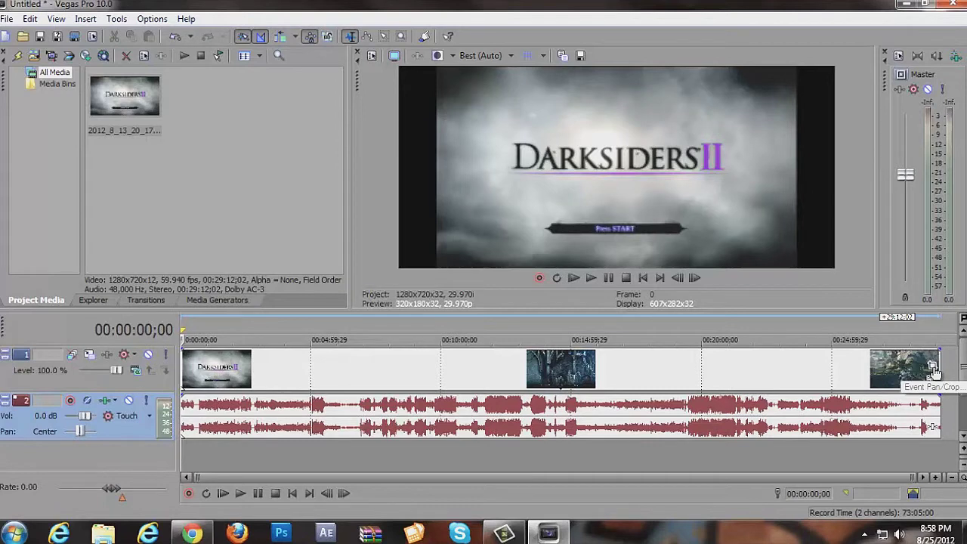
left_click(933, 368)
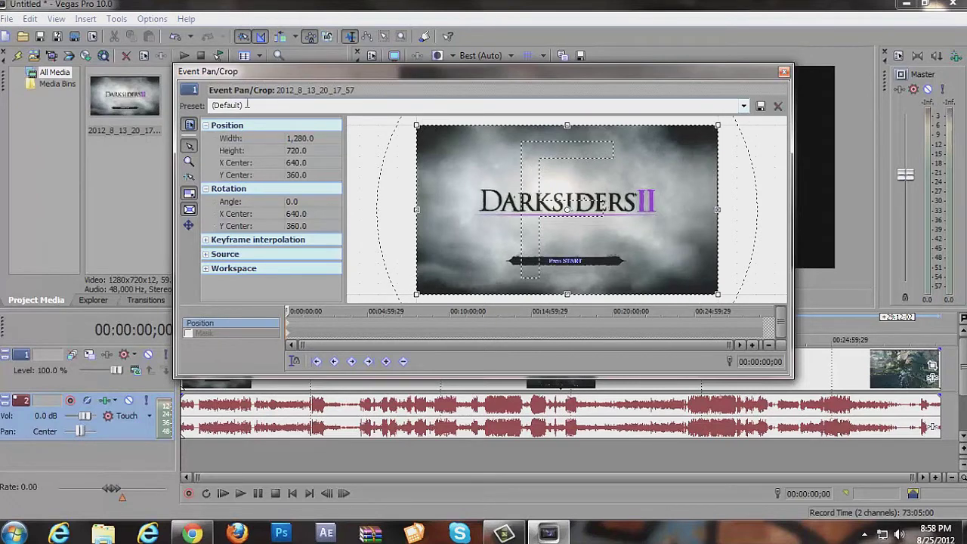
Apply the Youtube pan/crop preset, framing the clip at 1,261.7 x 709.7 centred at 640, 360.
left_click(744, 106)
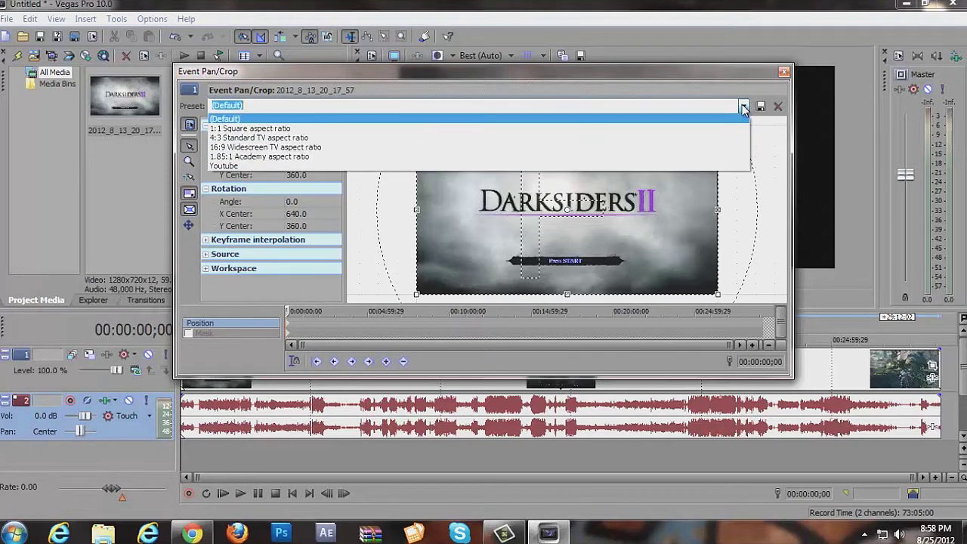
left_click(685, 166)
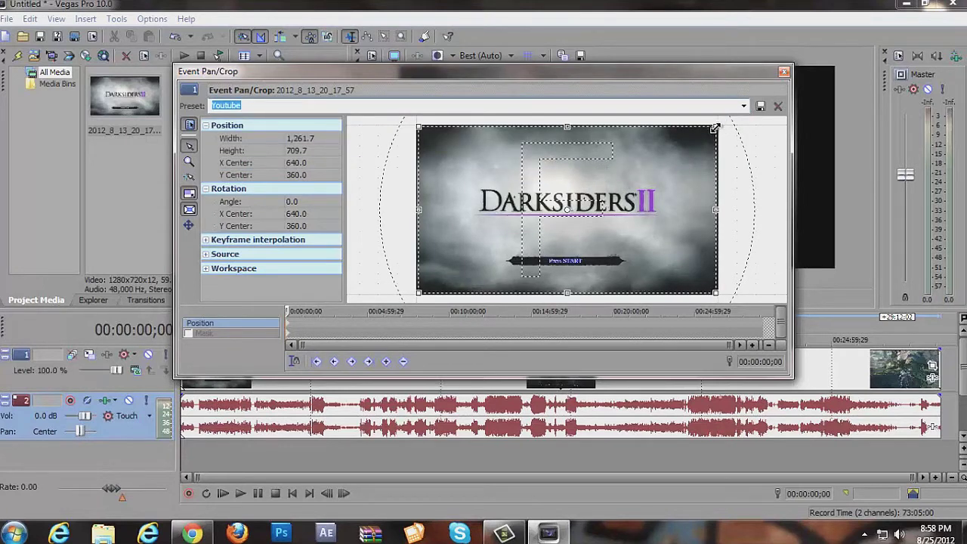
left_click_drag(715, 124, 719, 125)
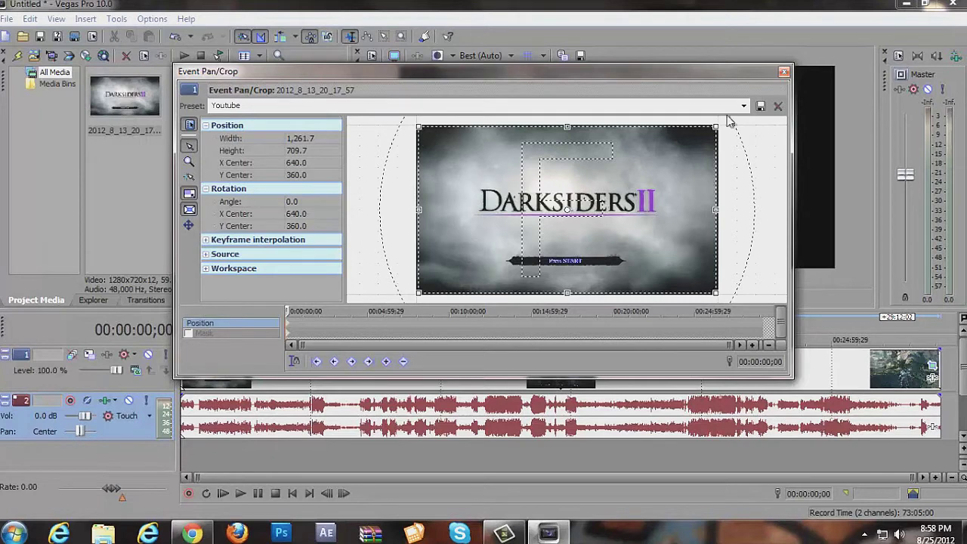
In the clip's Properties, uncheck Maintain aspect ratio, enable Reduce interlace flicker and choose Disable resample.
left_click(783, 71)
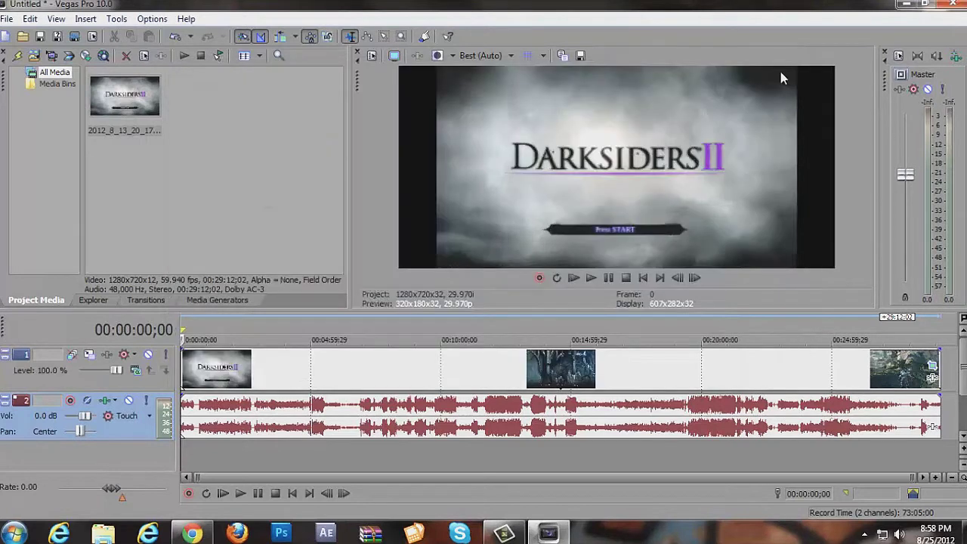
right_click(218, 364)
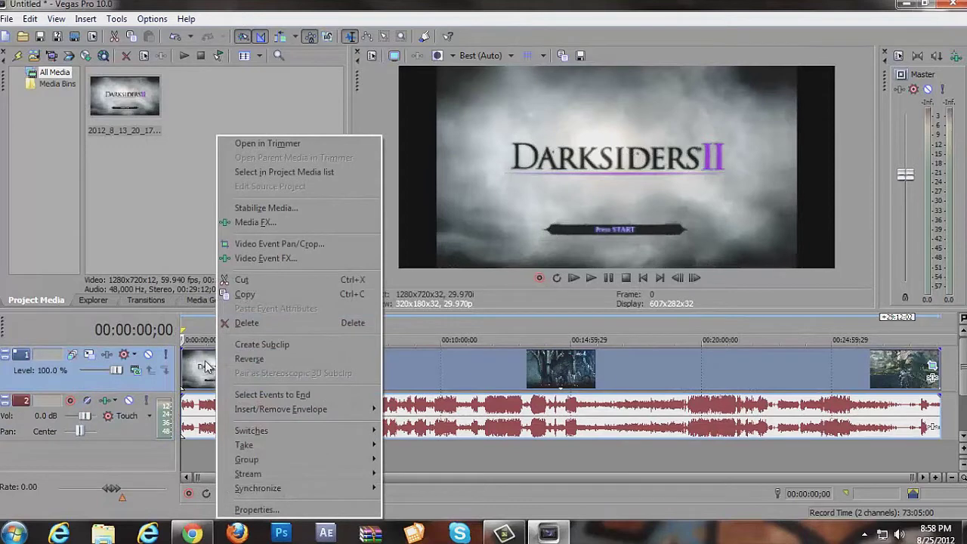
left_click(429, 324)
right_click(225, 364)
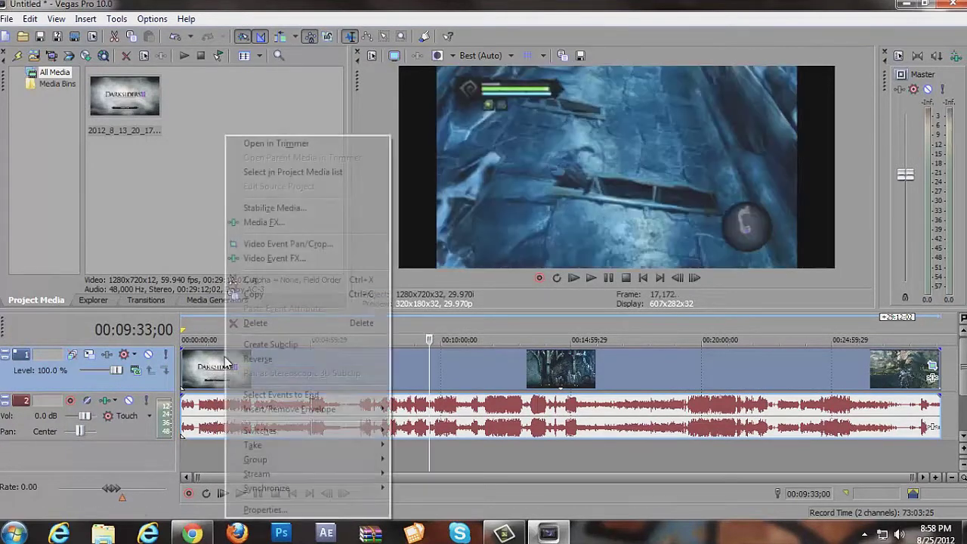
left_click(263, 511)
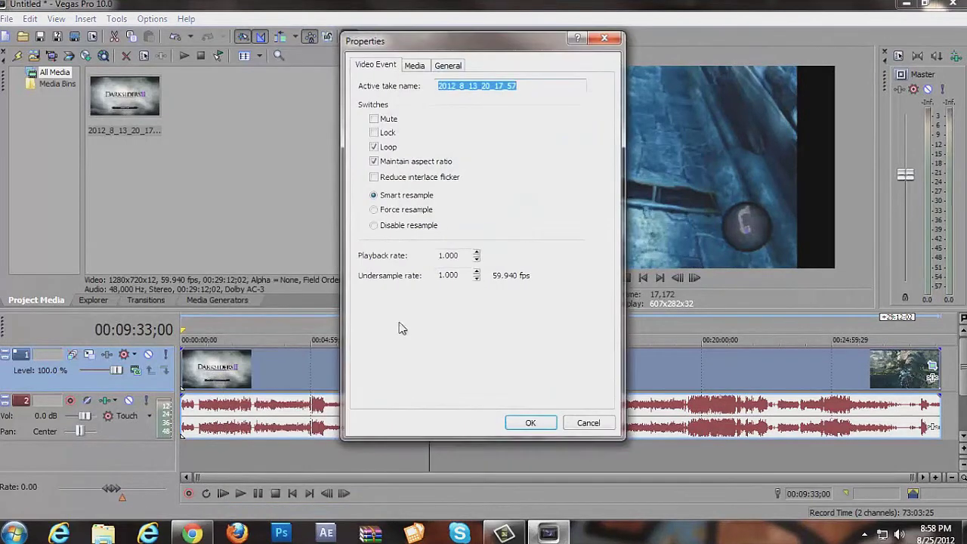
left_click(375, 164)
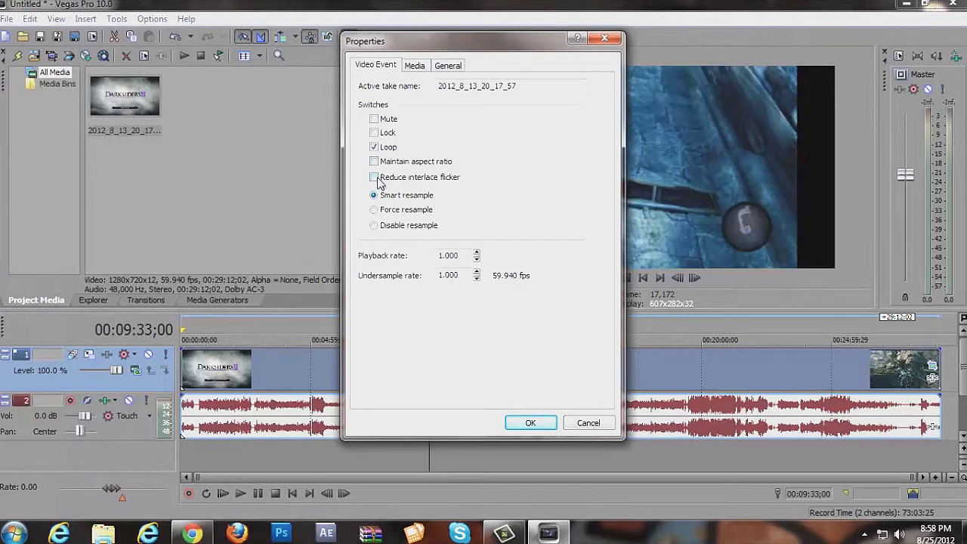
left_click(377, 179)
left_click(530, 422)
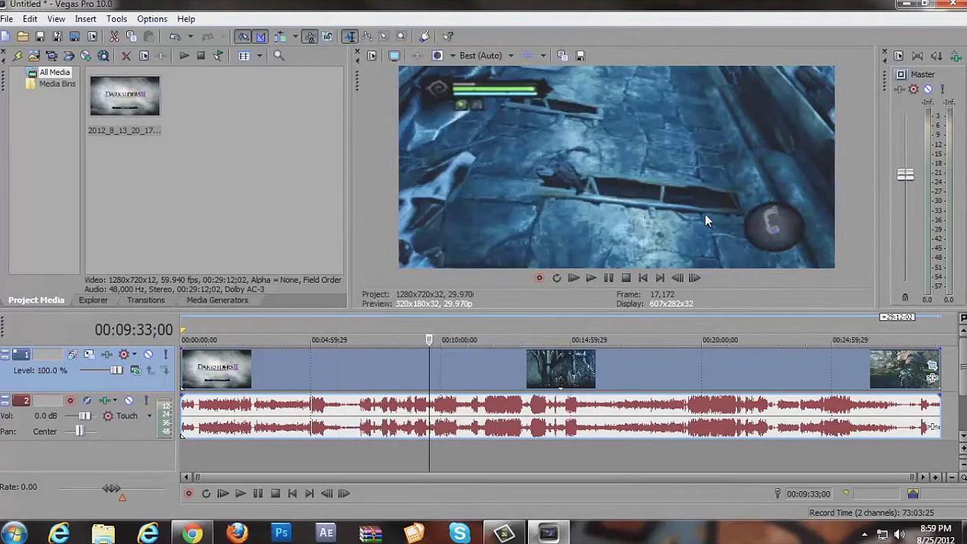
left_click_drag(352, 138, 479, 160)
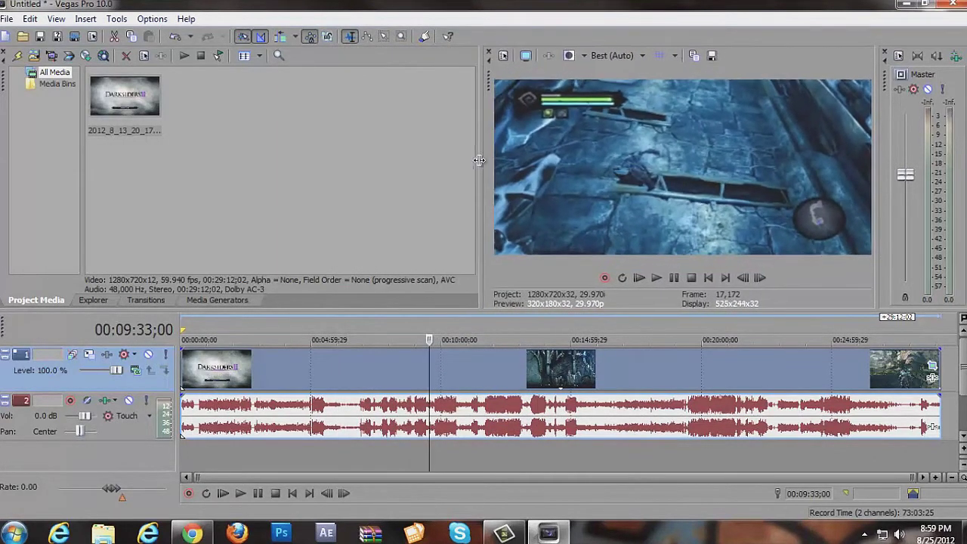
left_click(184, 326)
left_click(205, 325)
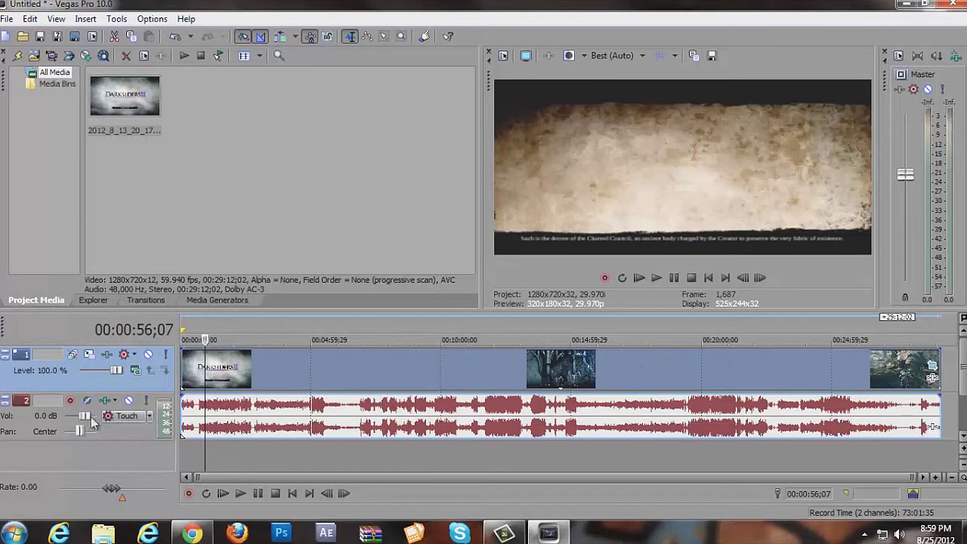
left_click(130, 402)
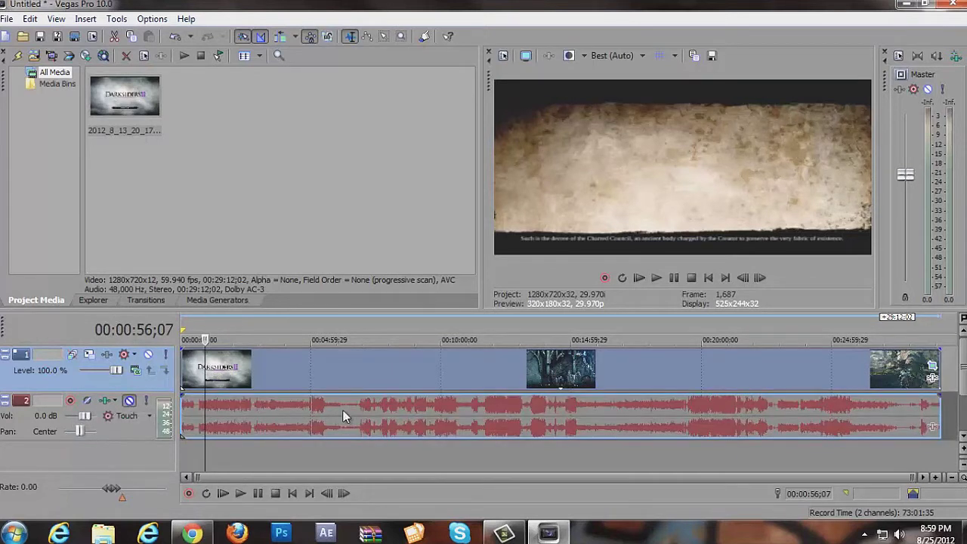
left_click(239, 493)
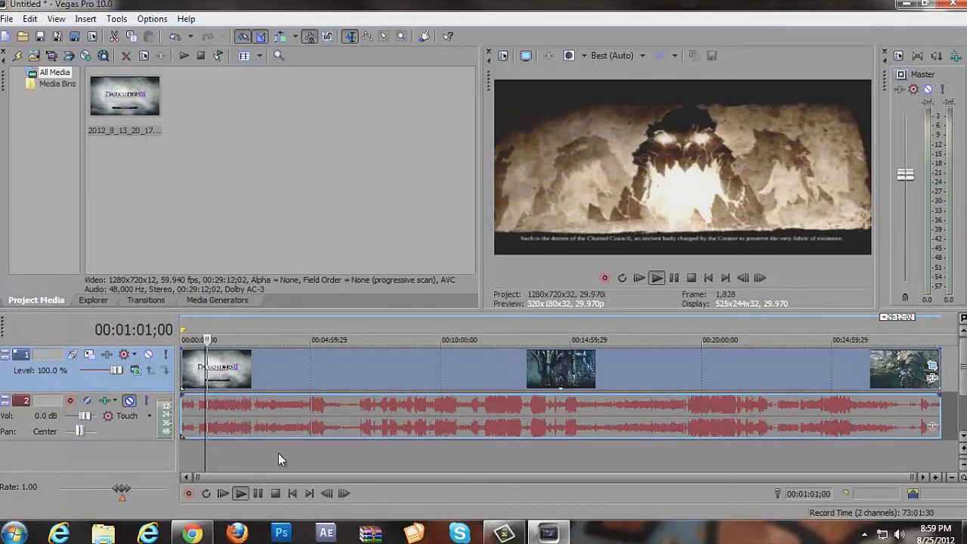
left_click(274, 493)
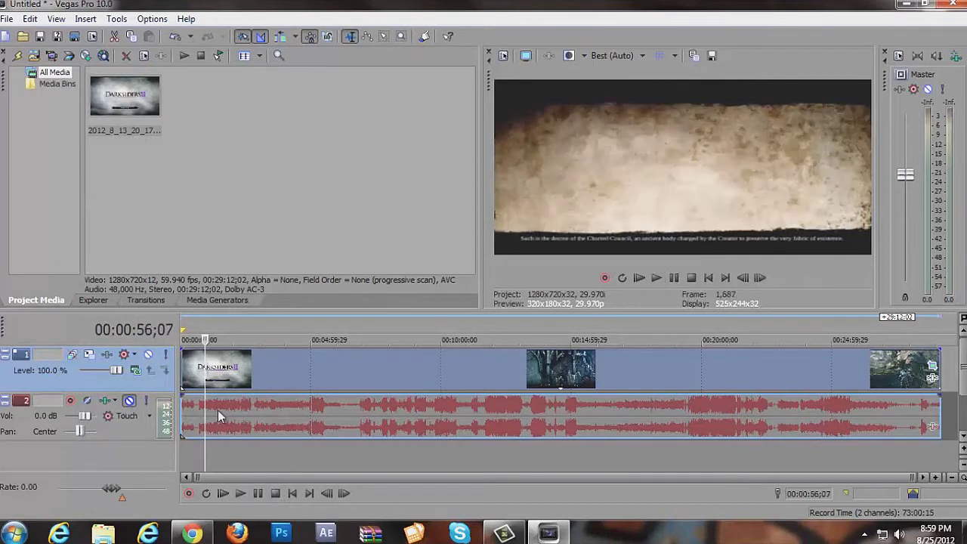
left_click(137, 420)
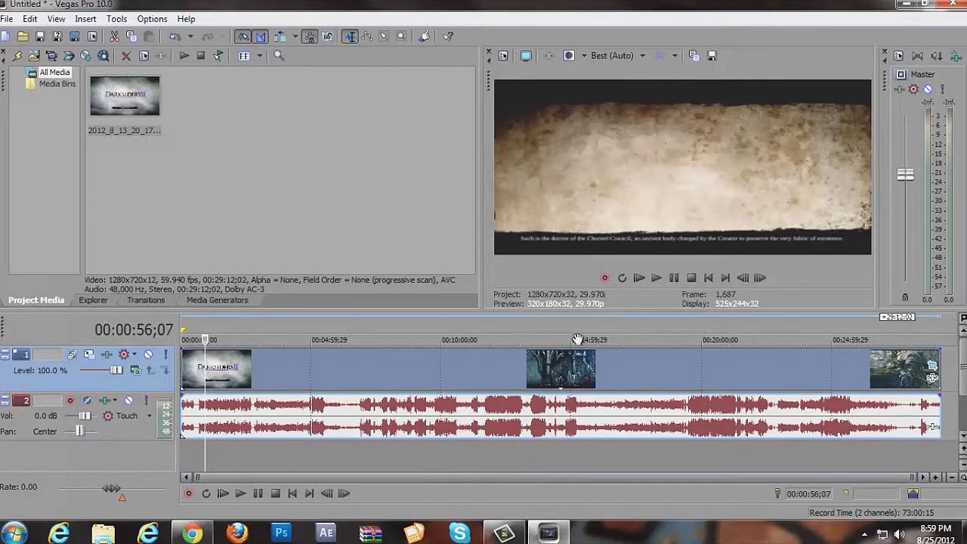
left_click(548, 339)
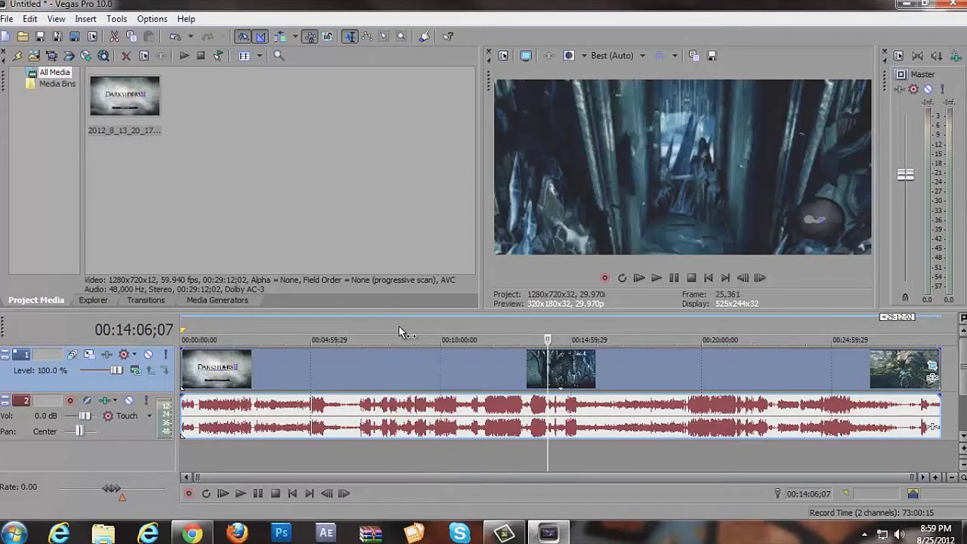
left_click(398, 334)
left_click(333, 337)
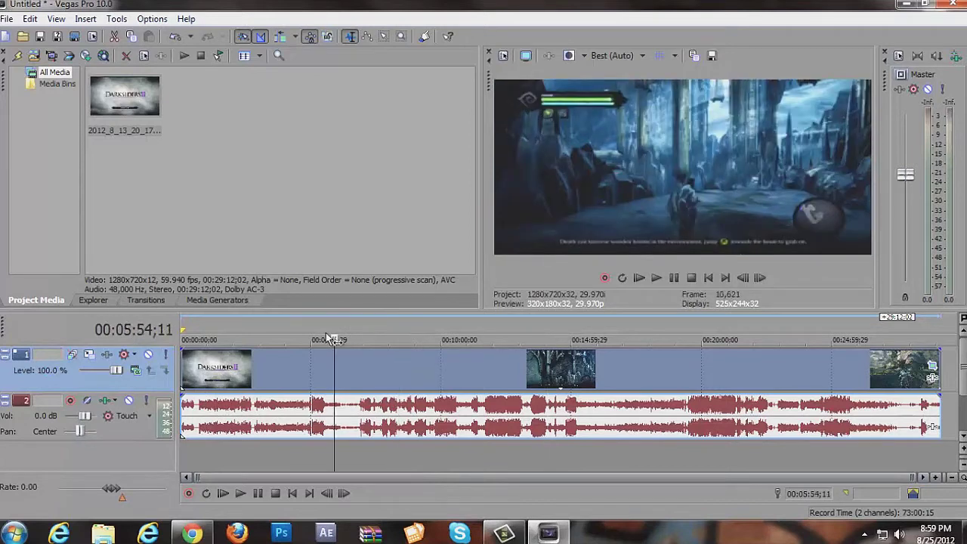
left_click(186, 337)
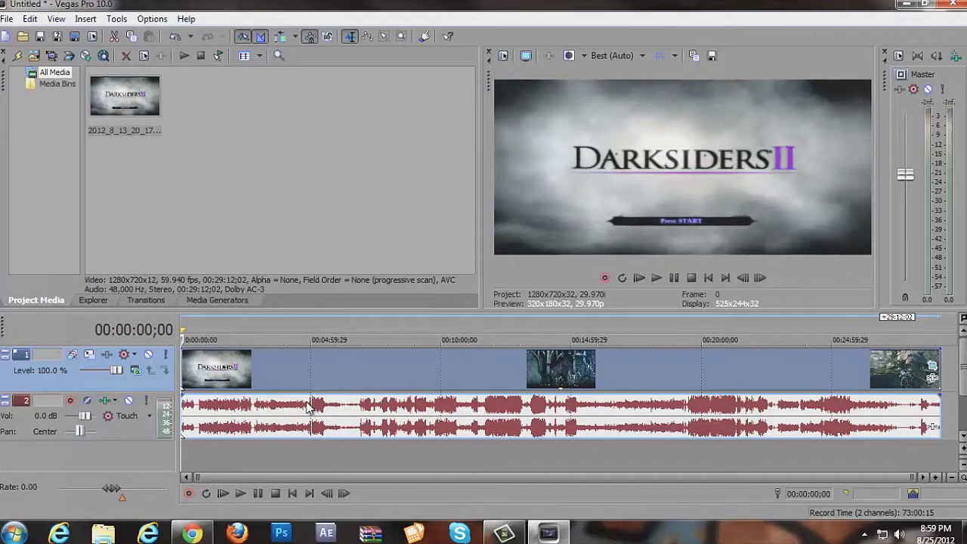
key("space")
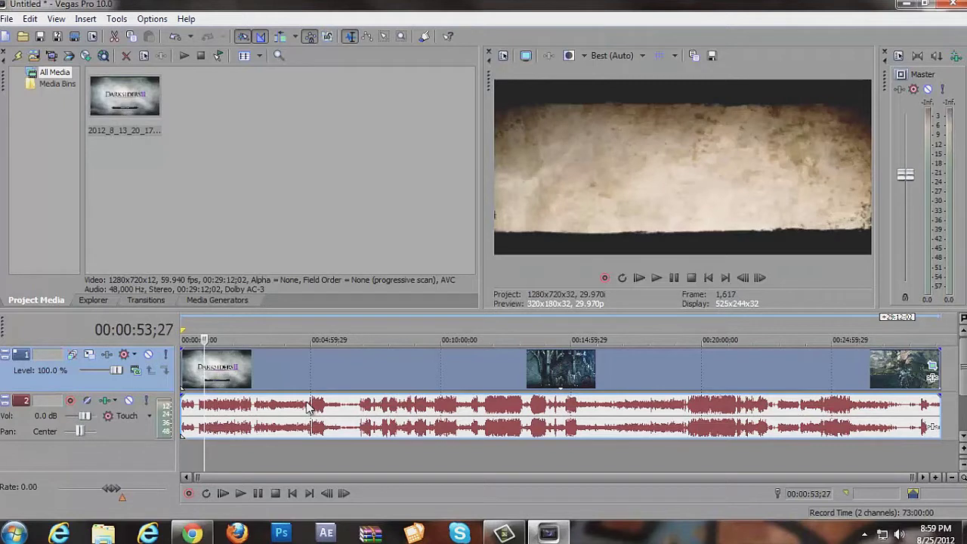
key("j")
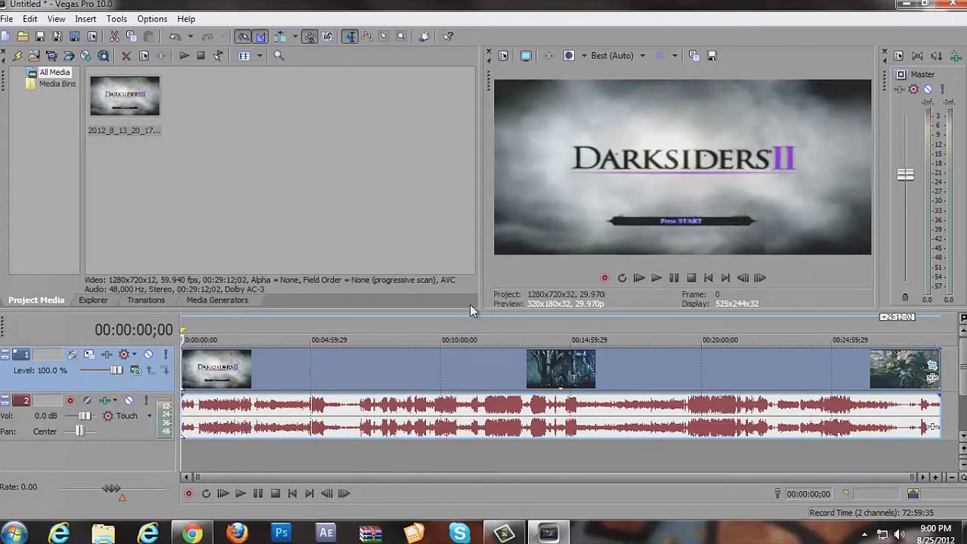
left_click_drag(470, 312, 471, 246)
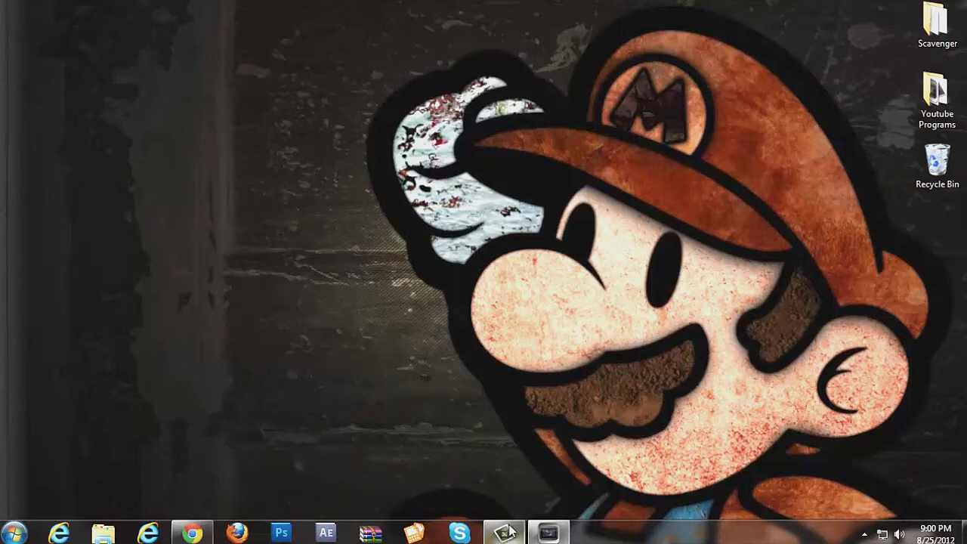
Move the newly opened Audacity window to the centre of the desktop.
mouse_move(511, 531)
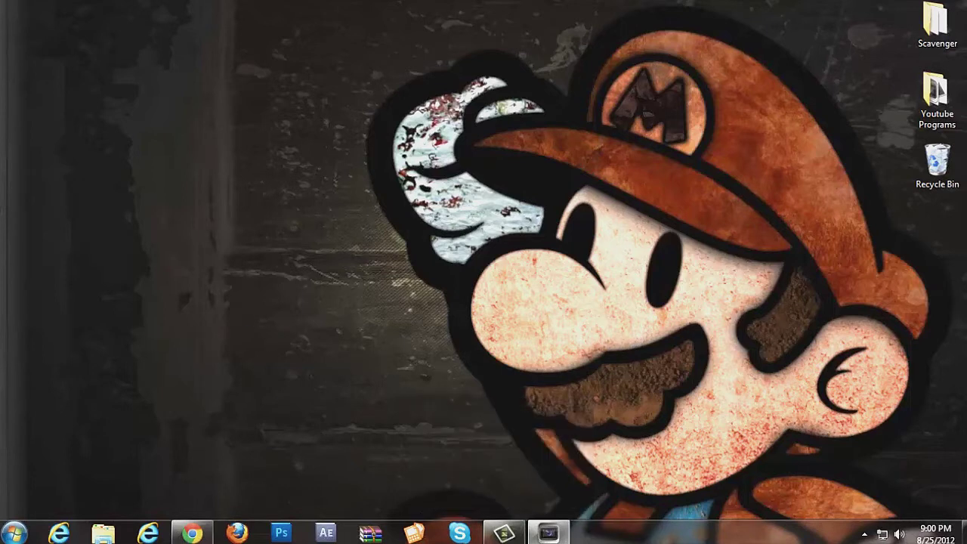
left_click_drag(4, 9, 390, 31)
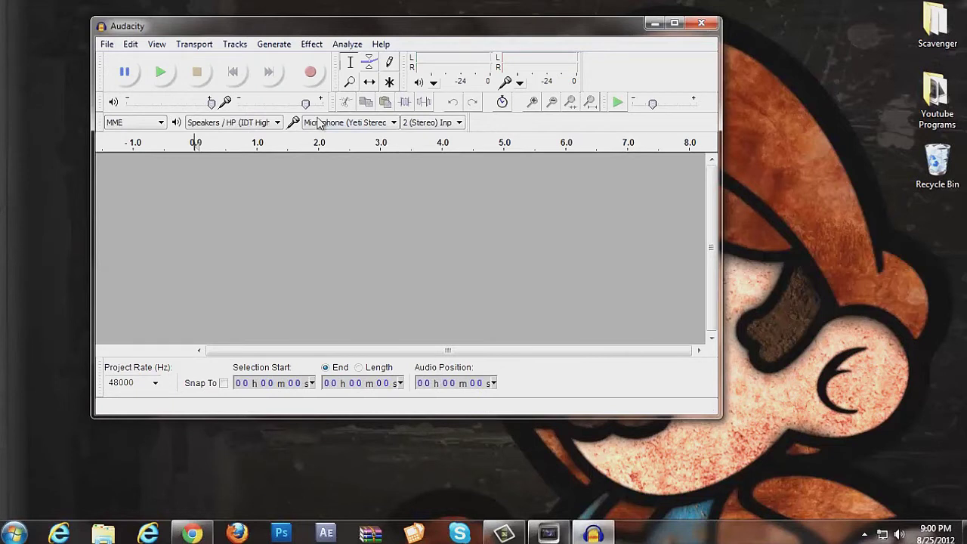
Keep Microphone (Yeti Stereo Mic) selected as Audacity's recording input device.
left_click(389, 124)
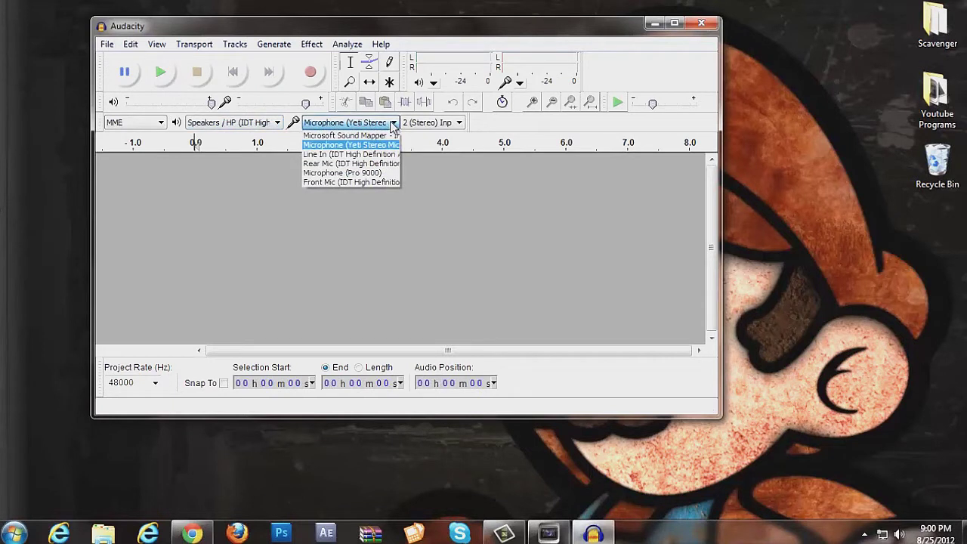
left_click(386, 148)
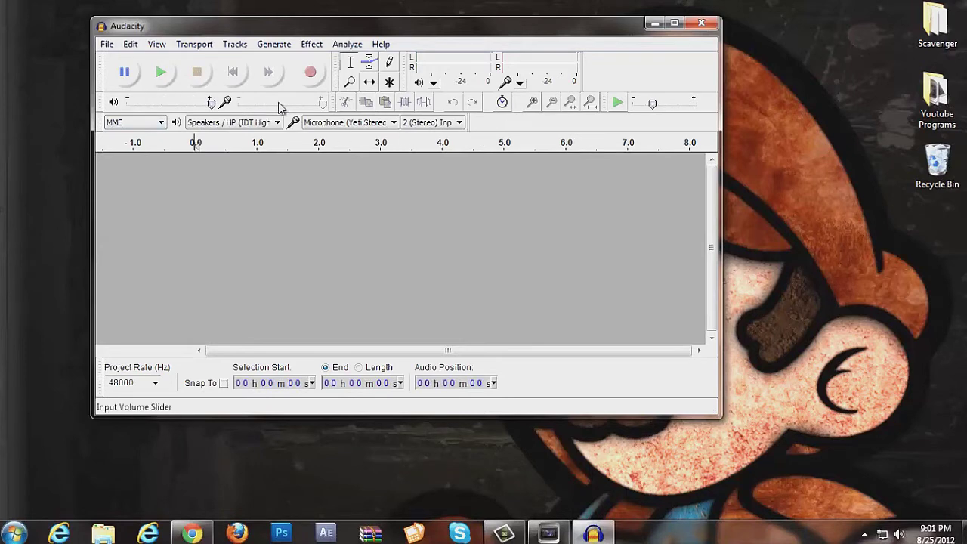
Close Audacity, return to Vegas and insert a new audio track 3 below the game audio.
left_click(701, 24)
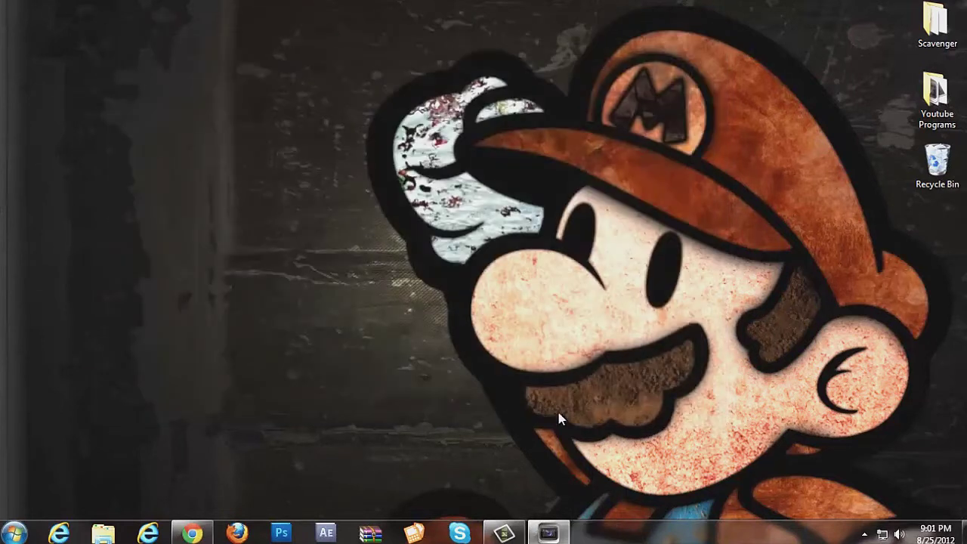
left_click(556, 532)
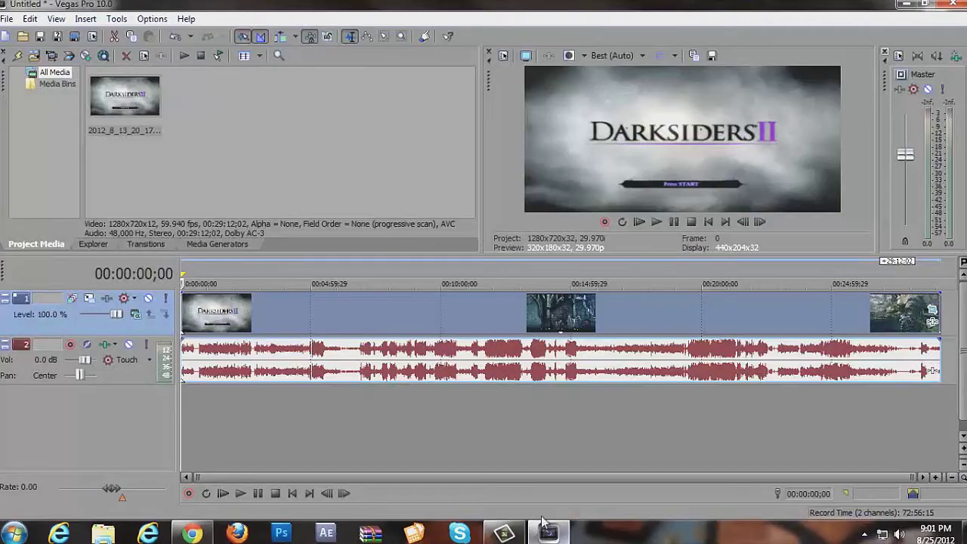
right_click(207, 397)
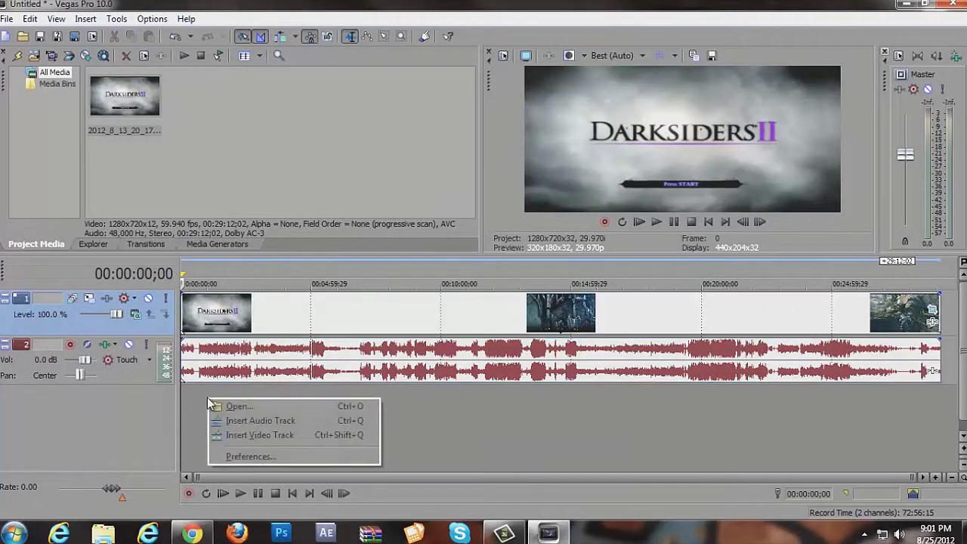
left_click(246, 421)
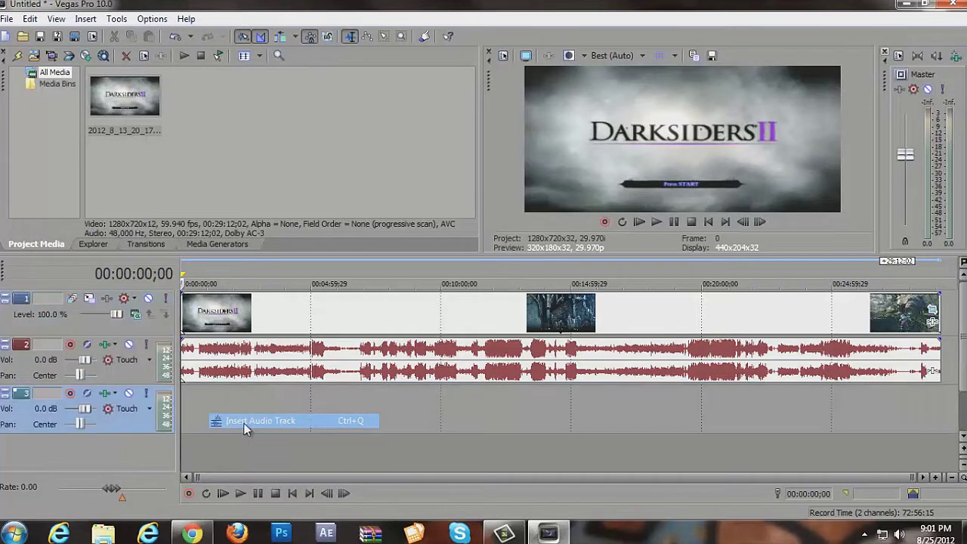
left_click(22, 36)
Import Darksider vid 3 from Libraries > Music onto the new audio track 3.
left_click(319, 185)
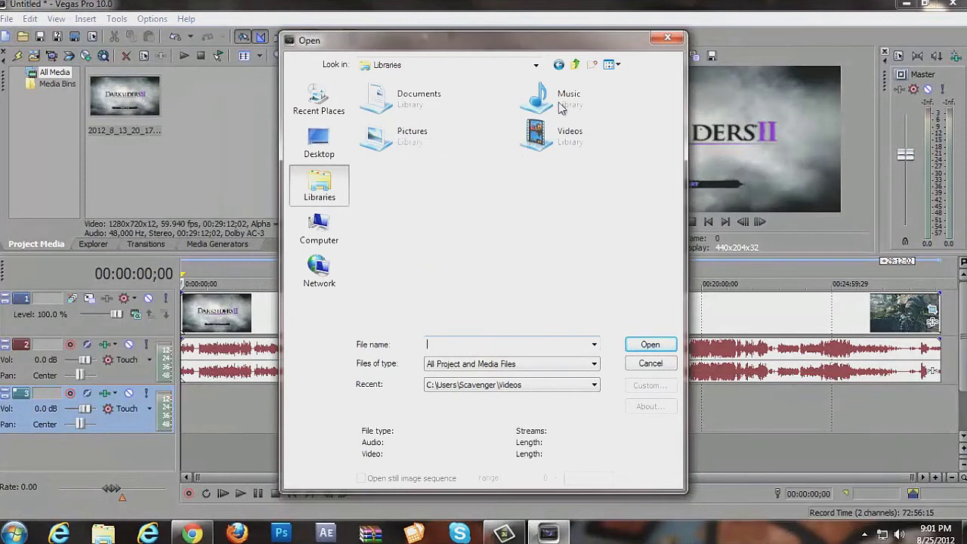
double_click(559, 106)
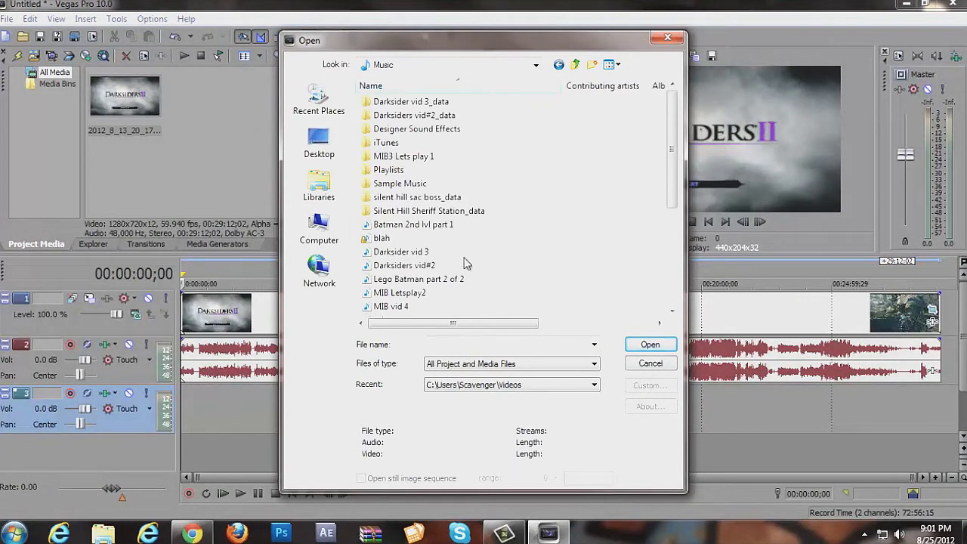
left_click(466, 255)
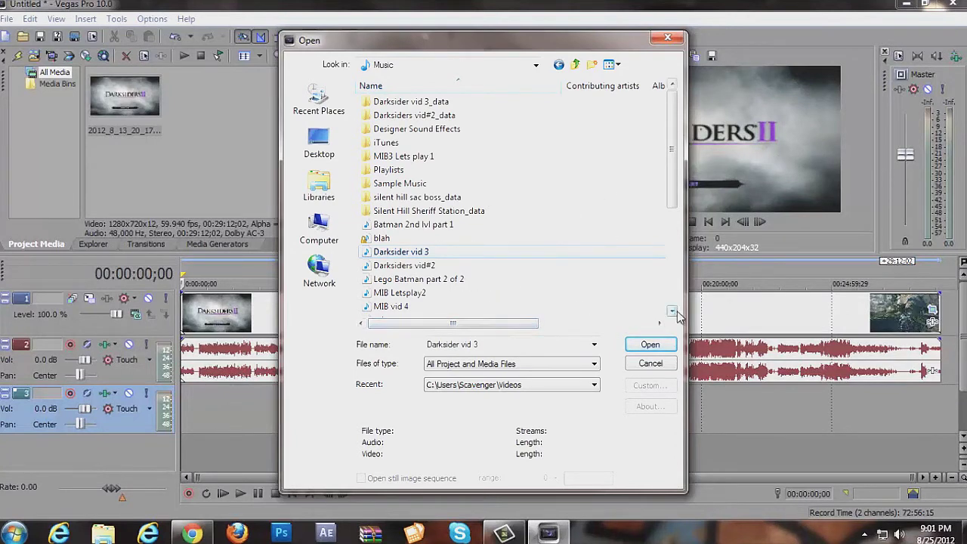
left_click_drag(672, 311, 672, 311)
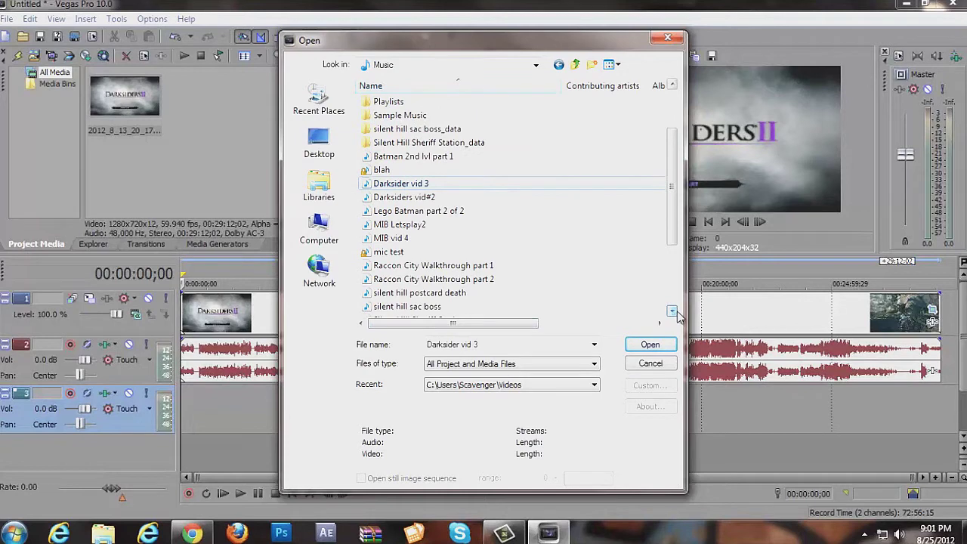
left_click_drag(677, 243, 678, 208)
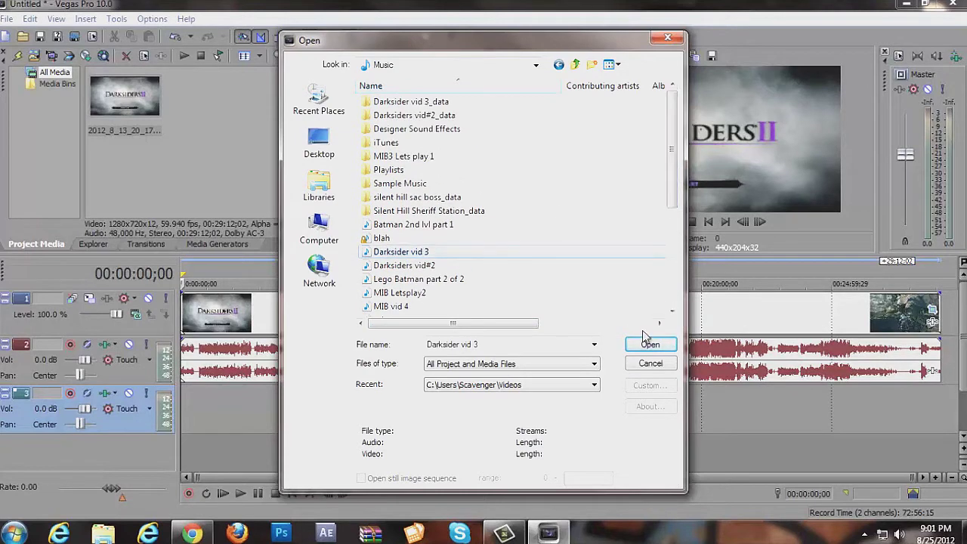
left_click(650, 345)
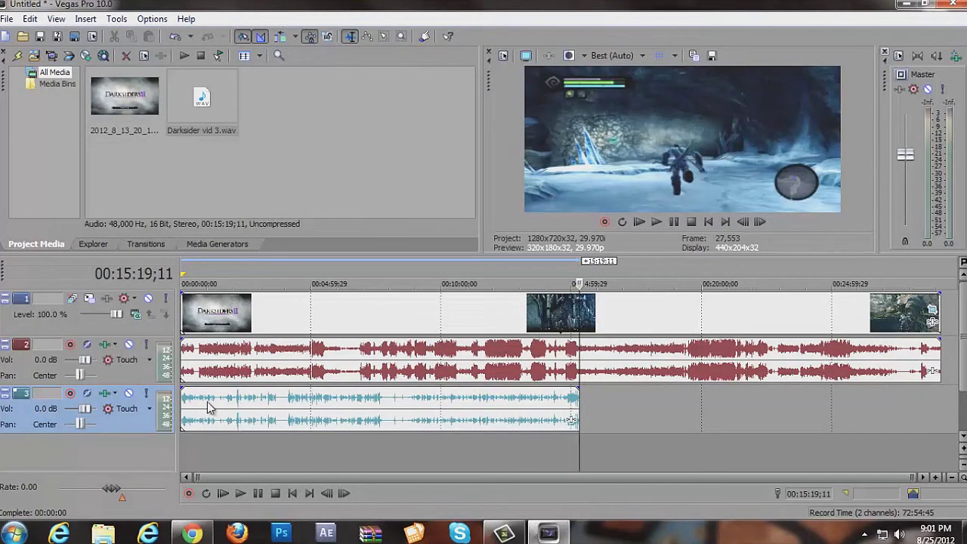
Position the Darksider vid 3.wav clip at the very start of audio track 3.
left_click_drag(211, 400, 339, 412)
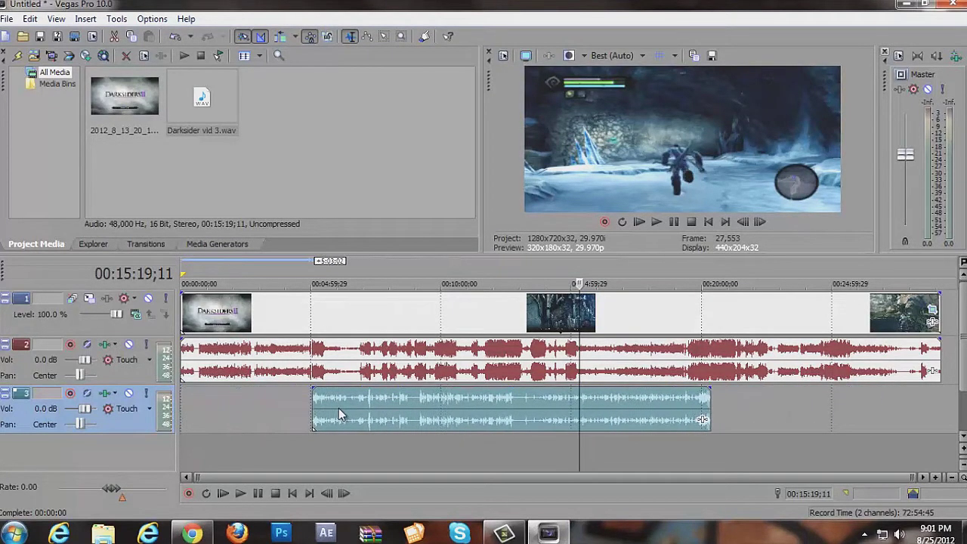
left_click(314, 278)
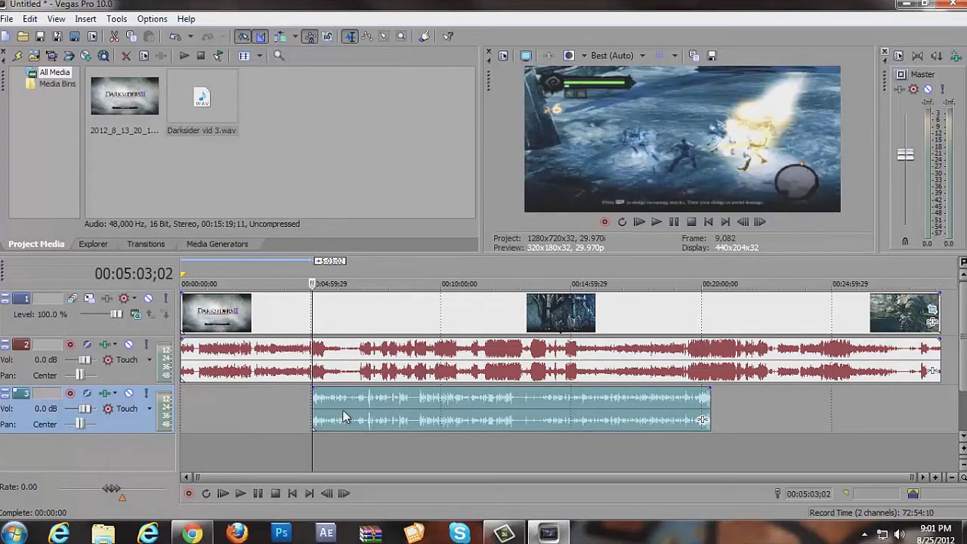
left_click(422, 273)
left_click_drag(475, 412, 334, 412)
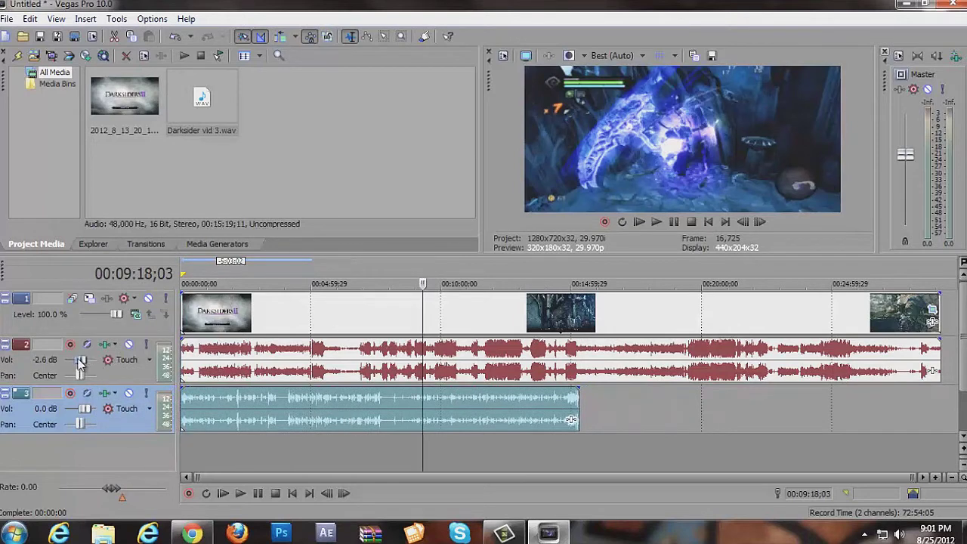
Set the game audio track 2 to -6.7 dB and commentary track 3 to 2.0 dB.
left_click_drag(85, 360, 75, 362)
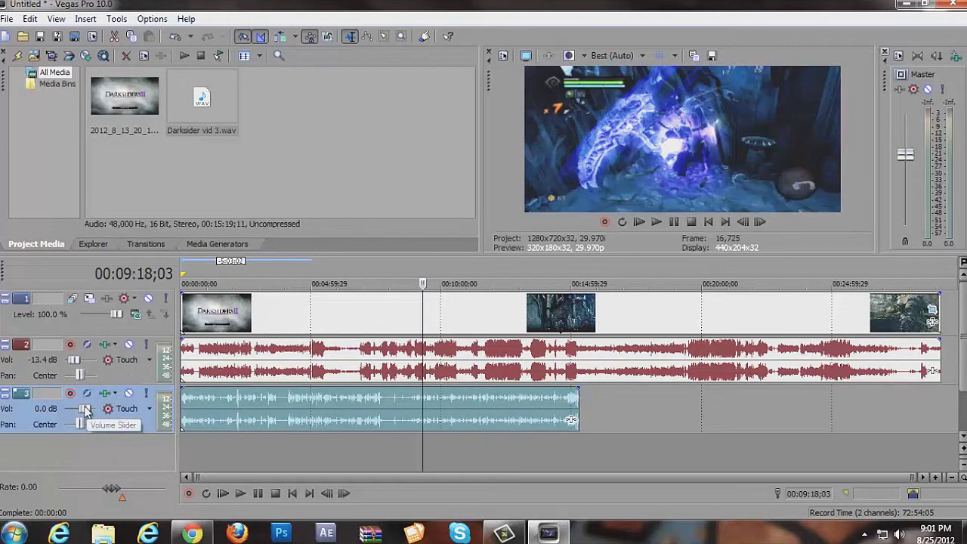
left_click_drag(85, 409, 89, 410)
left_click_drag(73, 361, 77, 362)
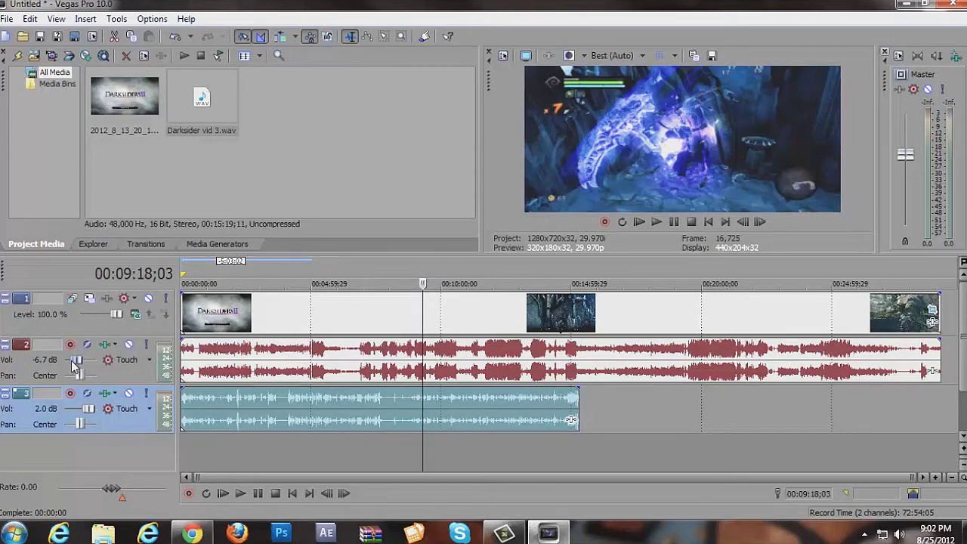
left_click_drag(74, 366, 70, 366)
left_click_drag(70, 365, 74, 366)
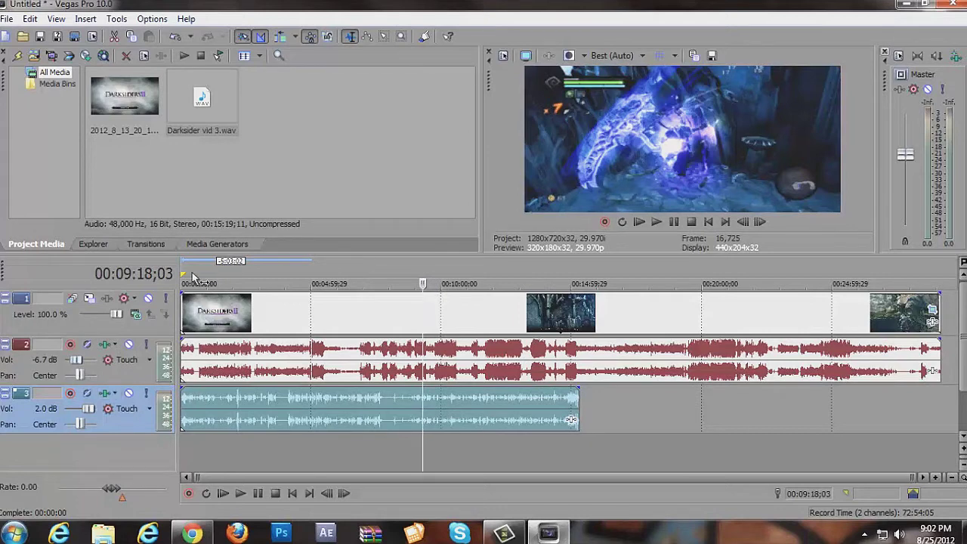
left_click(185, 274)
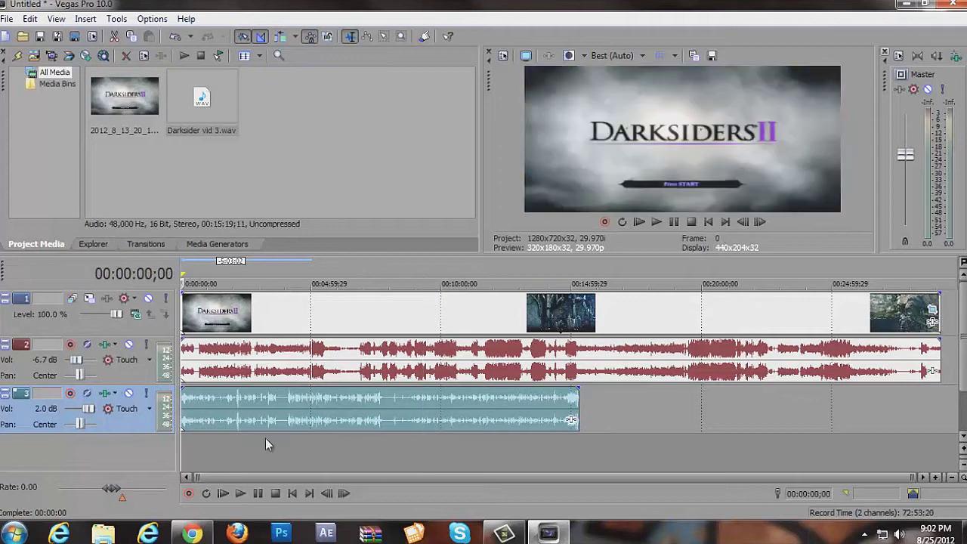
left_click(239, 494)
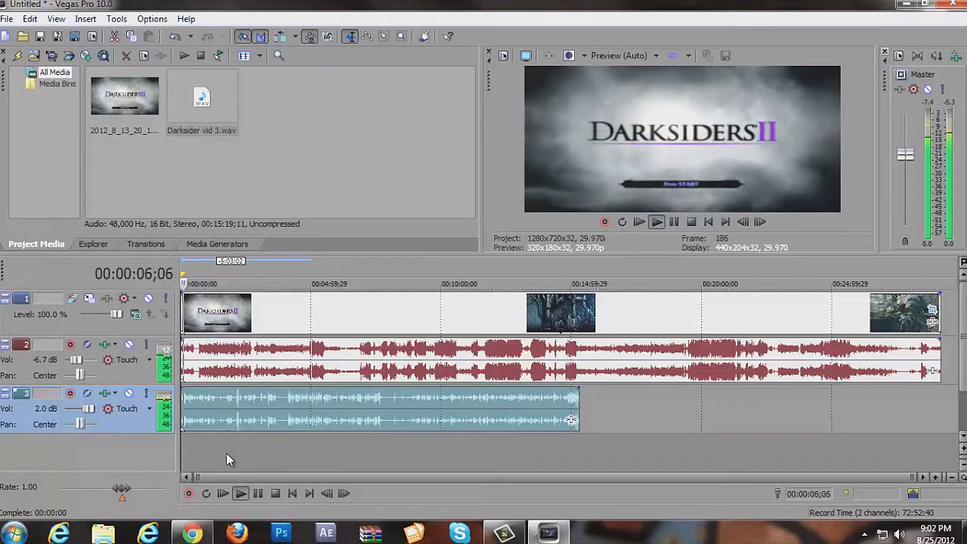
left_click(275, 494)
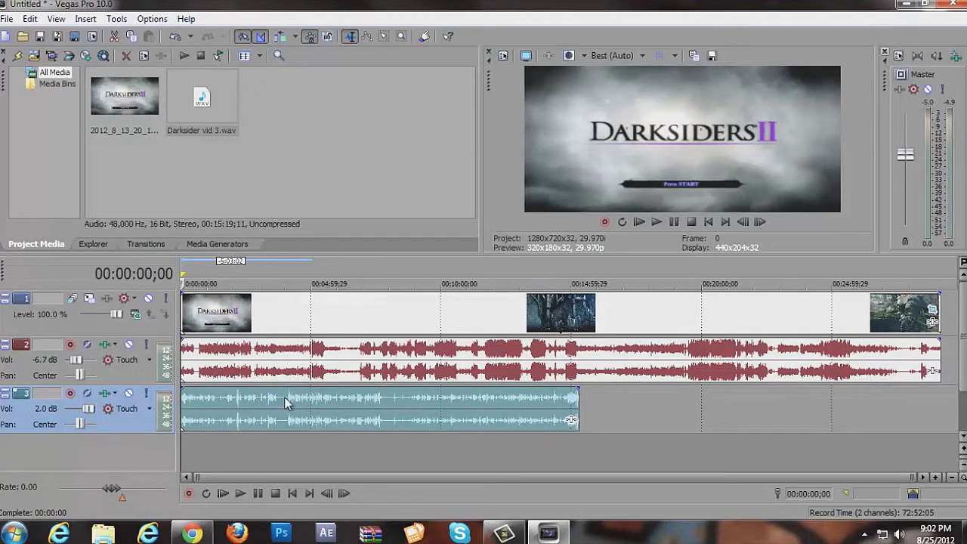
right_click(348, 401)
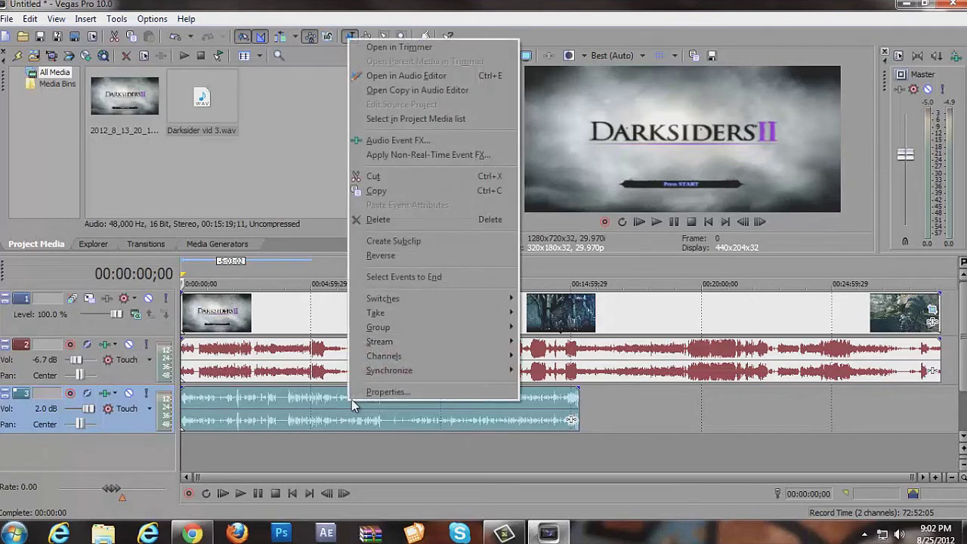
left_click(407, 220)
right_click(214, 100)
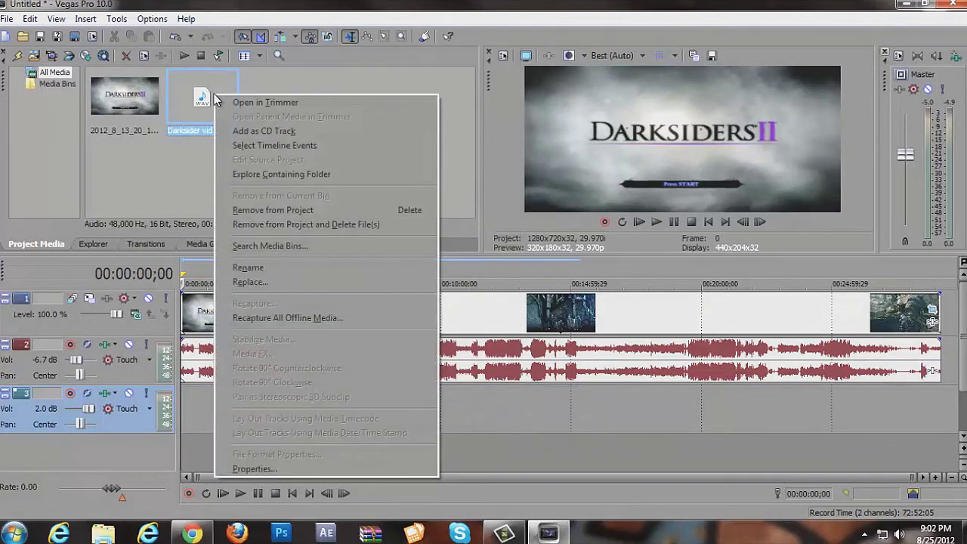
left_click(262, 212)
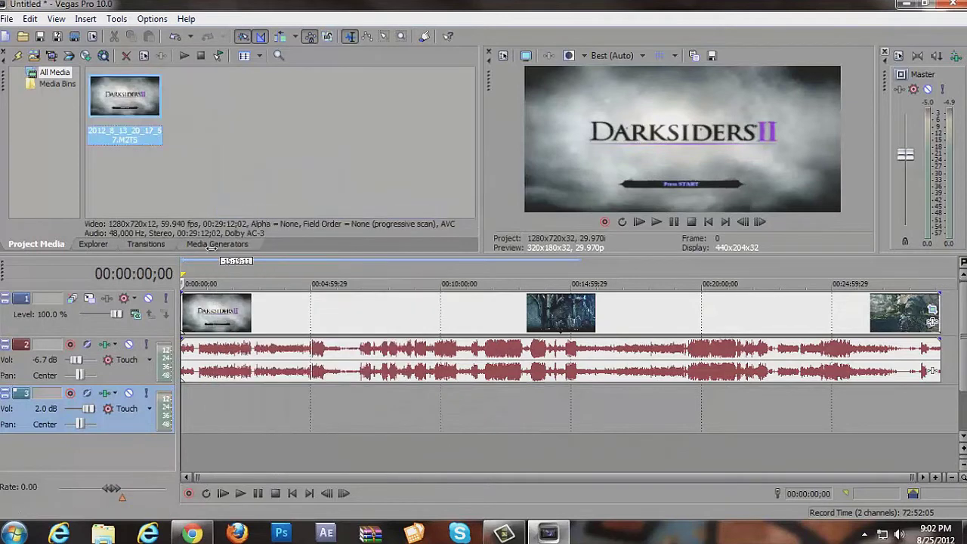
left_click(202, 94)
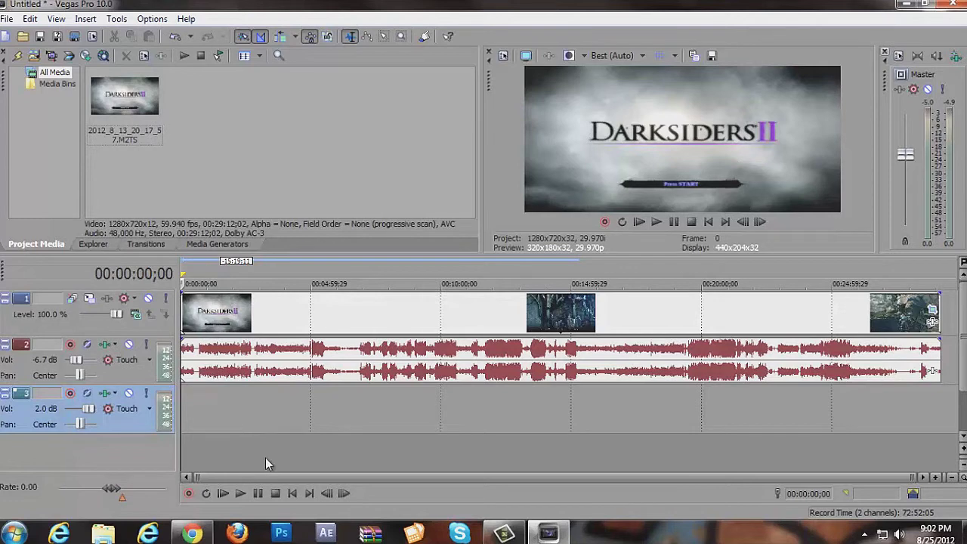
left_click(217, 282)
left_click(602, 283)
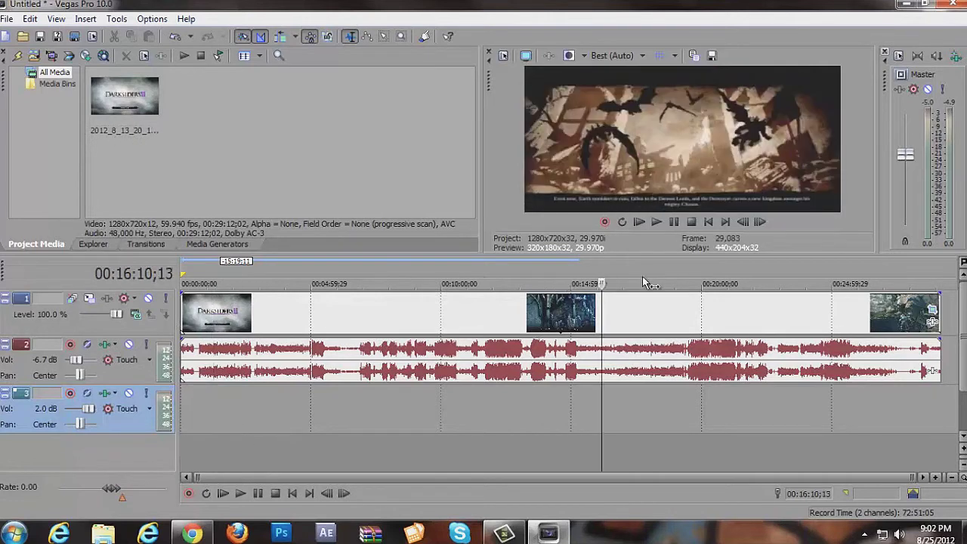
left_click(648, 283)
left_click(765, 284)
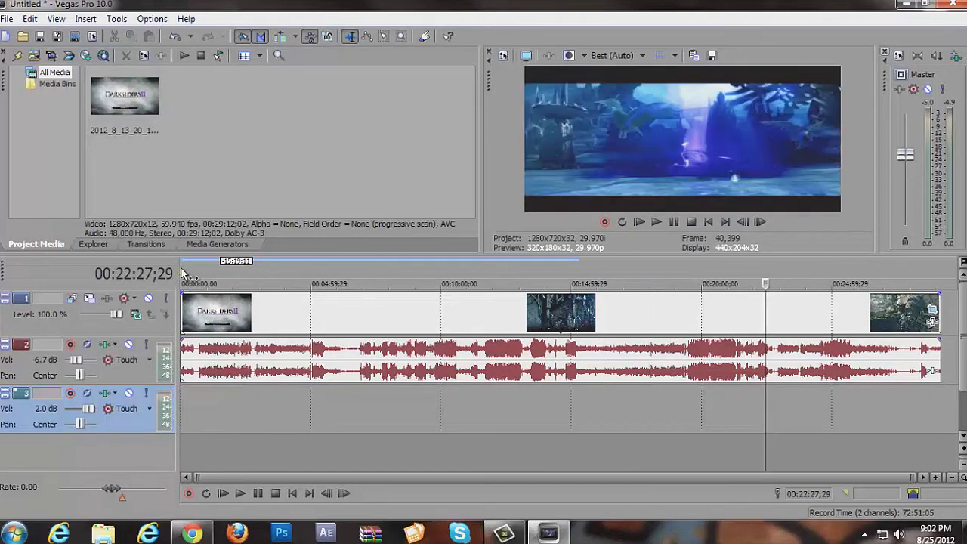
left_click(183, 276)
right_click(209, 403)
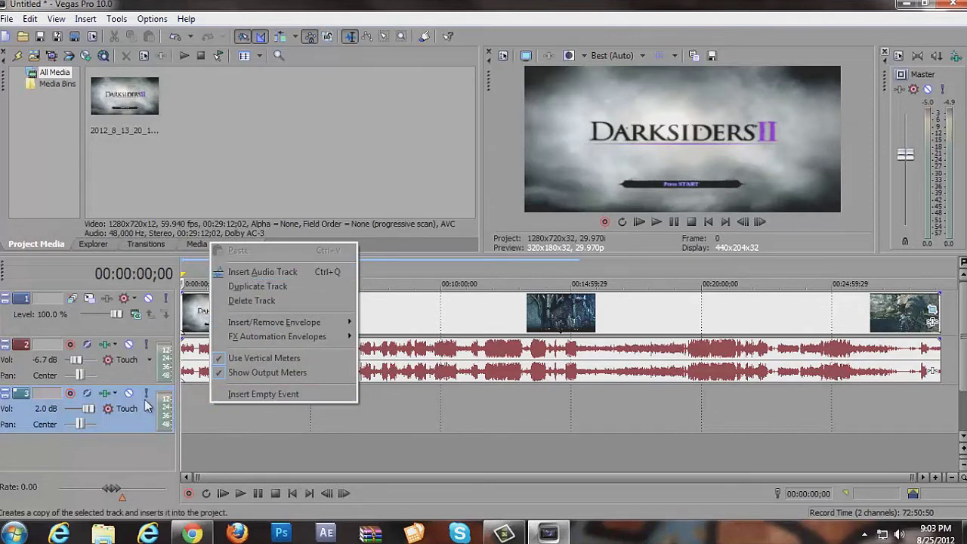
left_click(225, 457)
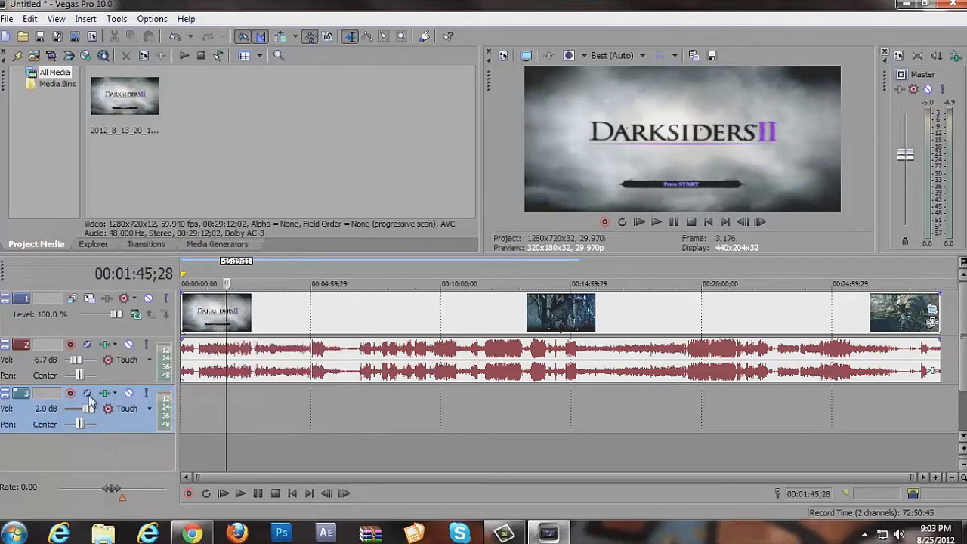
left_click(187, 268)
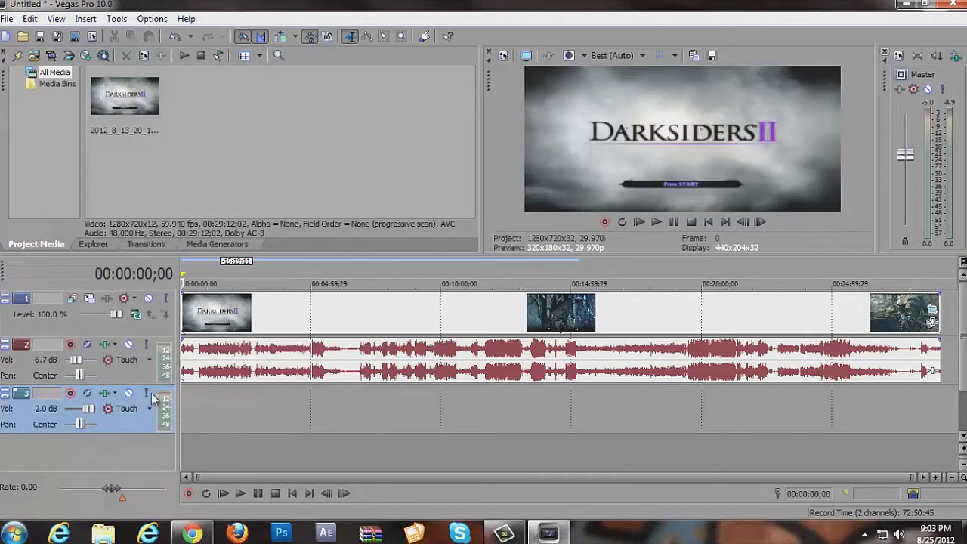
left_click(70, 395)
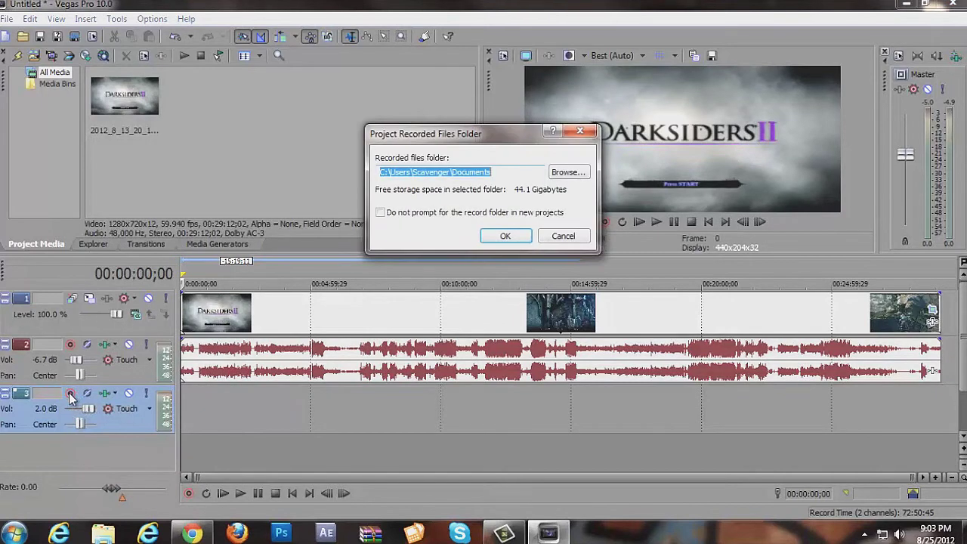
left_click(505, 237)
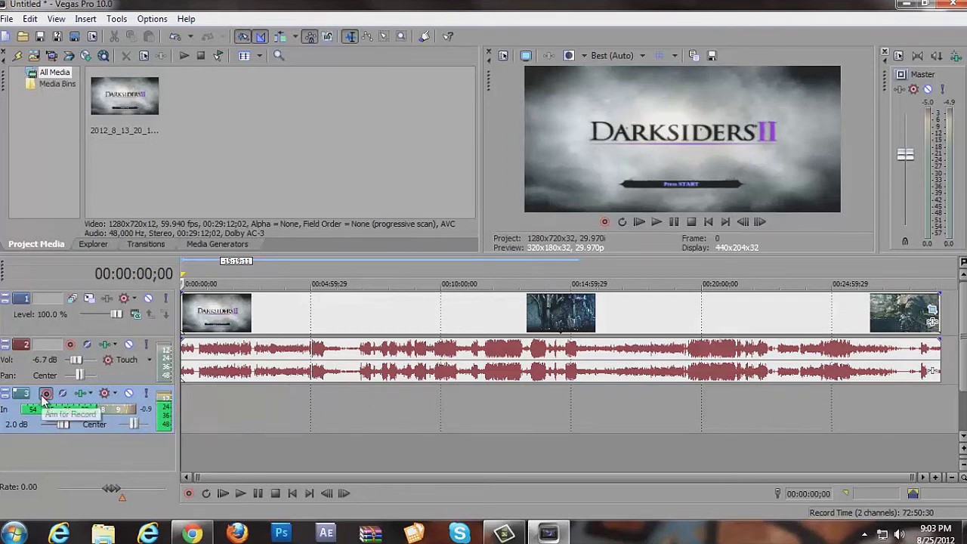
left_click(46, 394)
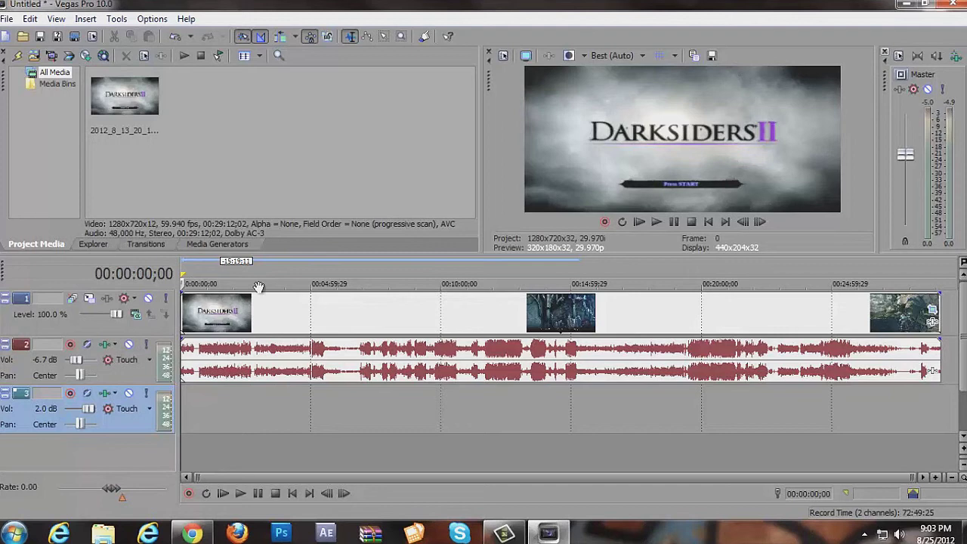
left_click(293, 281)
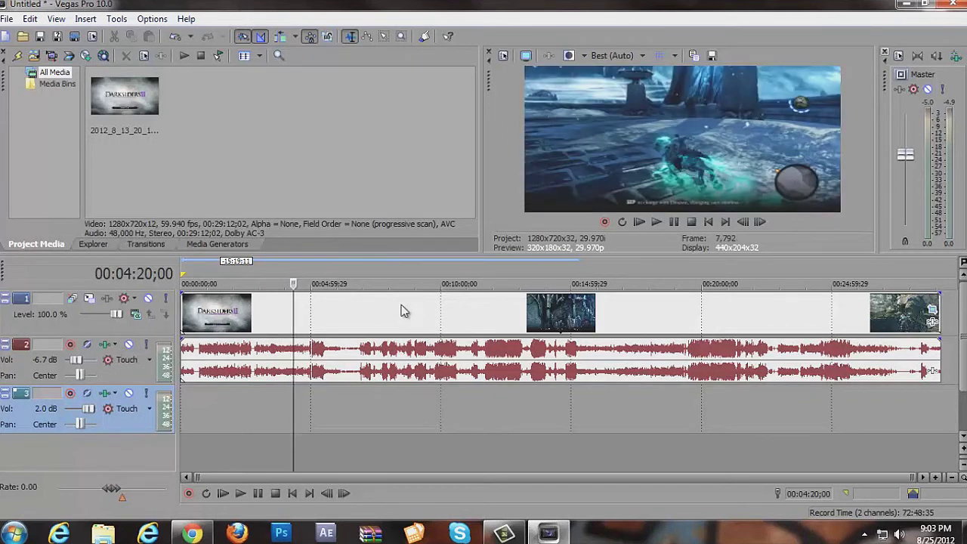
key("l")
key("l")
key("l")
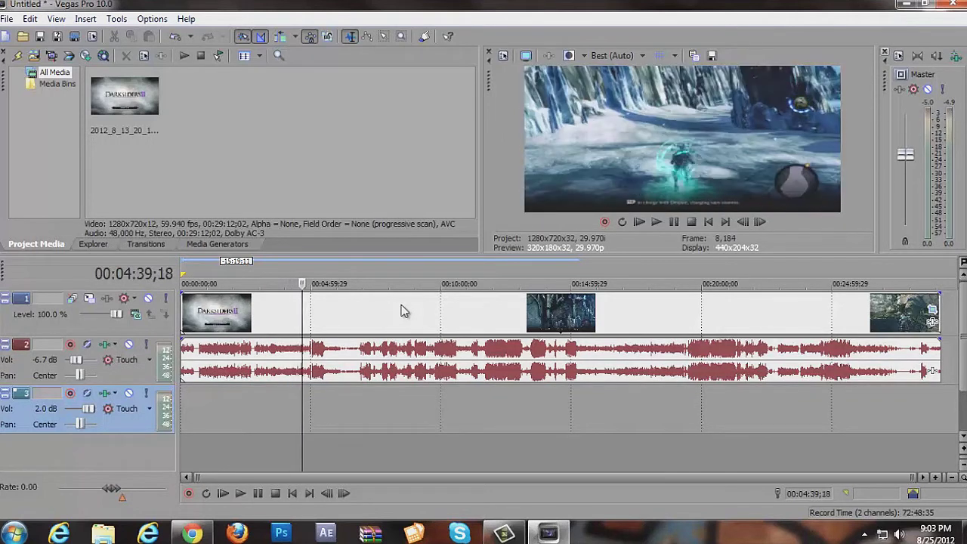
key("k")
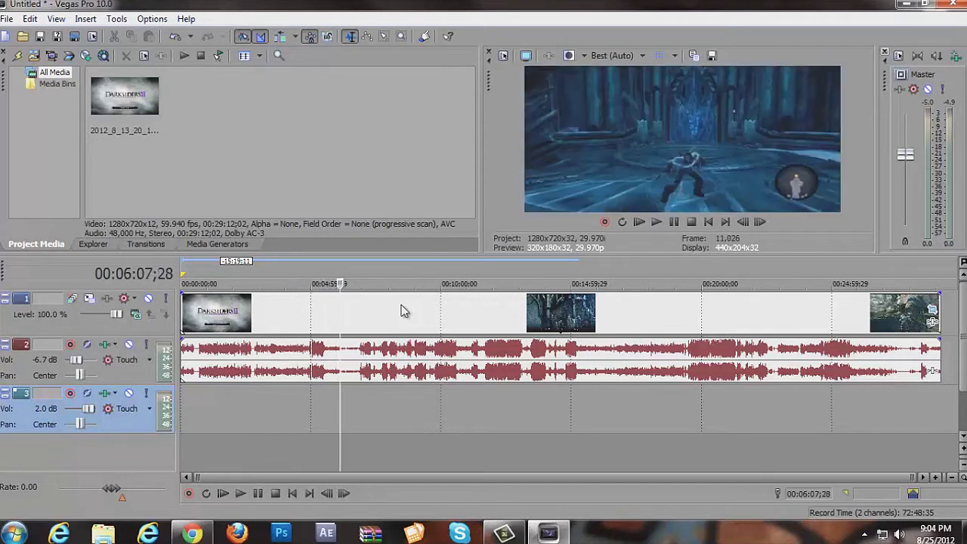
key("l")
key("l")
key("l")
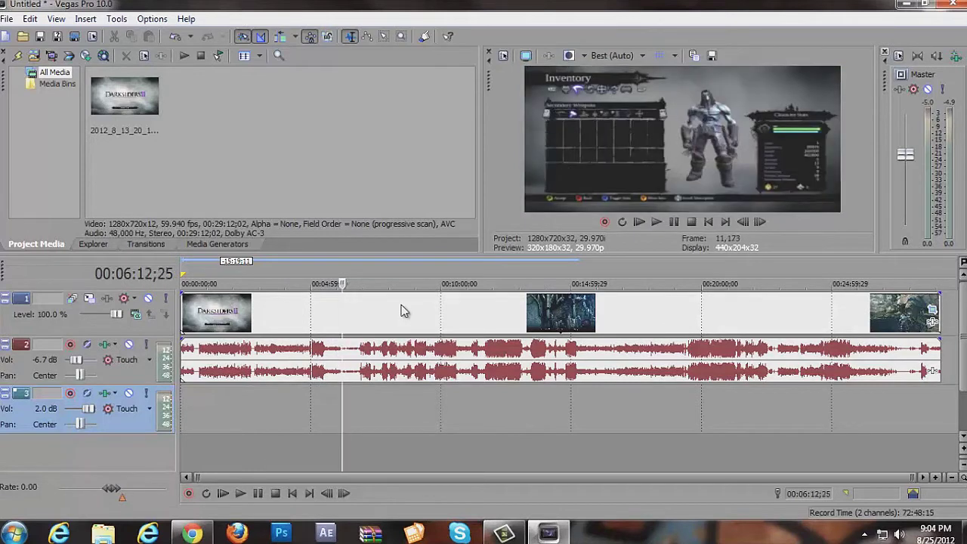
key("j")
key("j")
key("j")
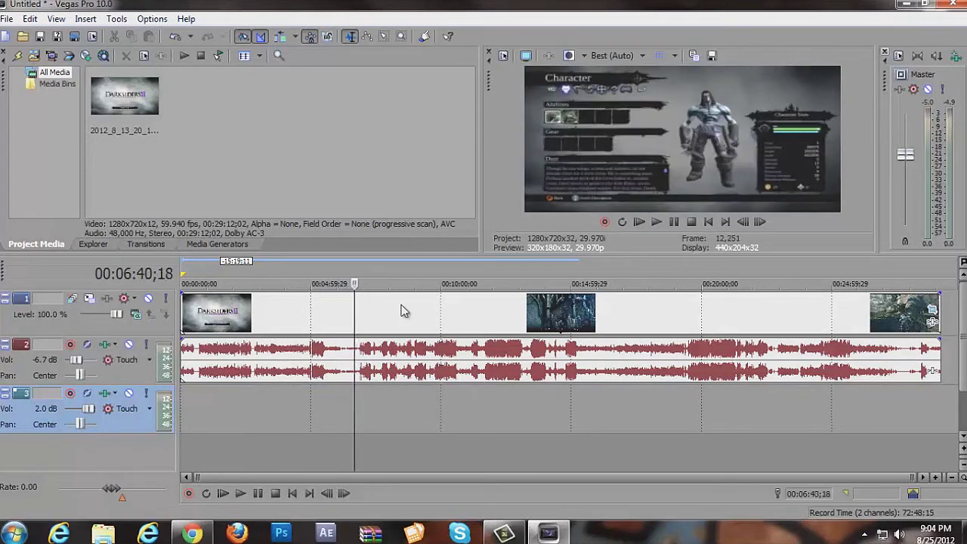
key("k")
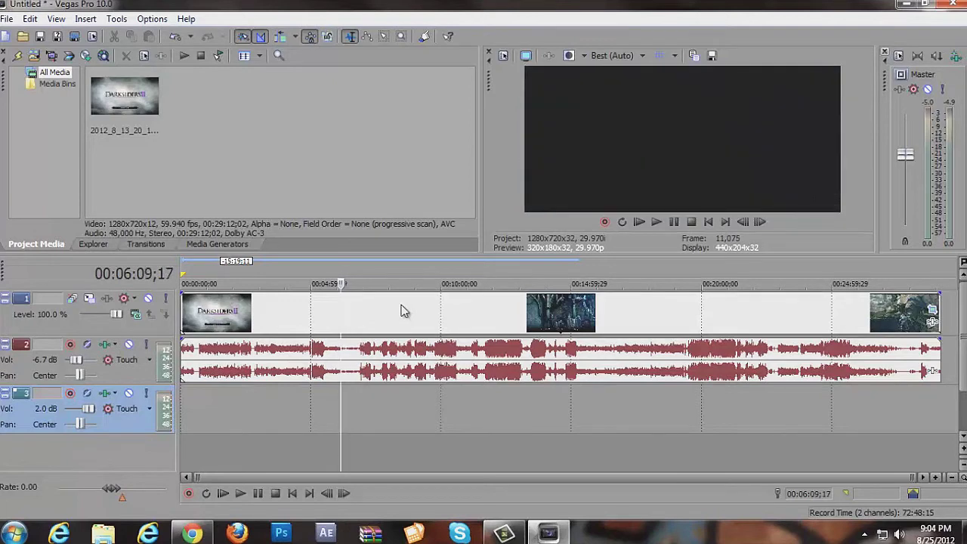
key("l")
key("l")
key("l")
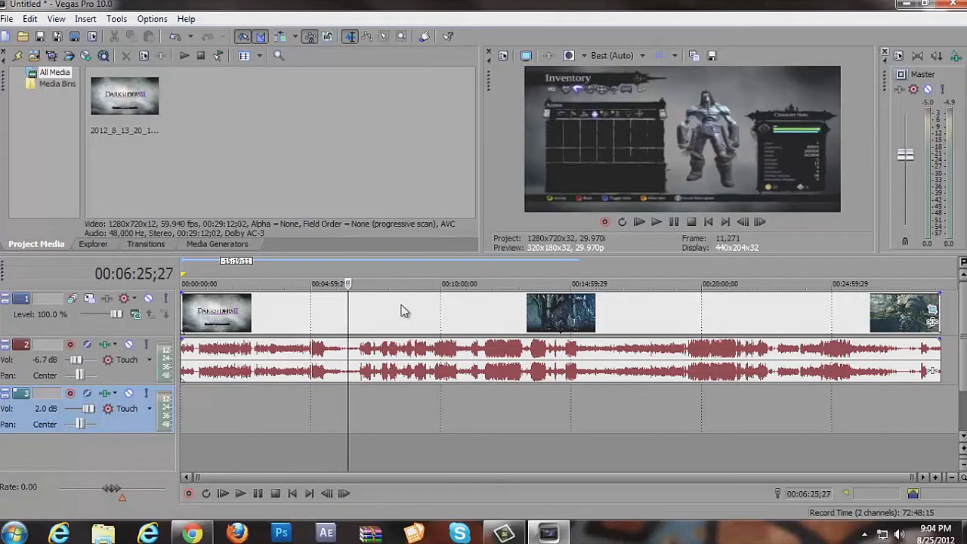
key("space")
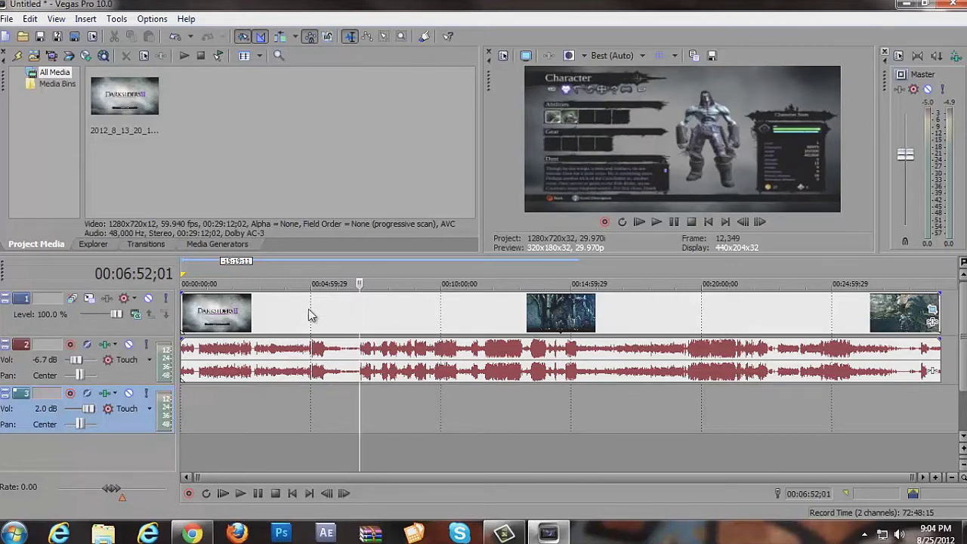
right_click(350, 346)
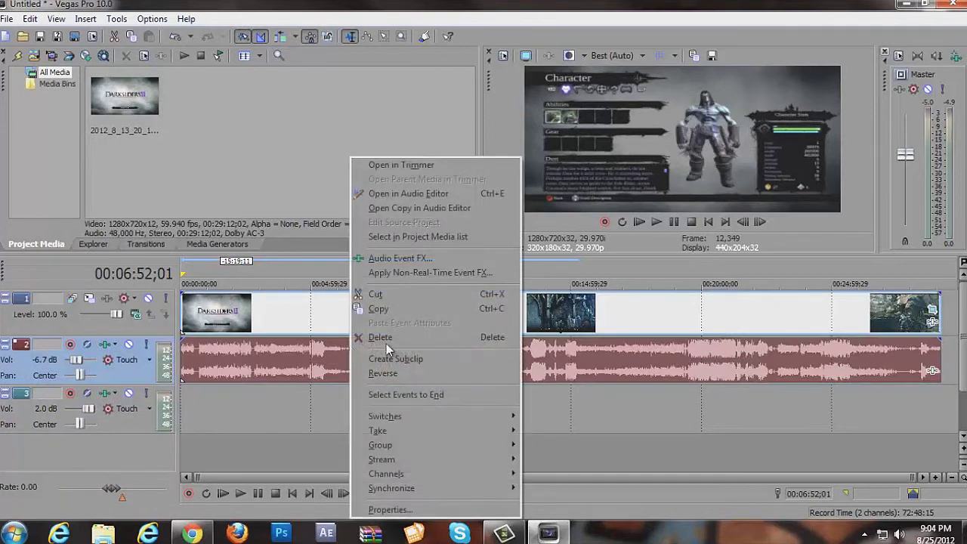
Drag the grouped gameplay video and audio later to free space at the start.
left_click(313, 421)
left_click(342, 284)
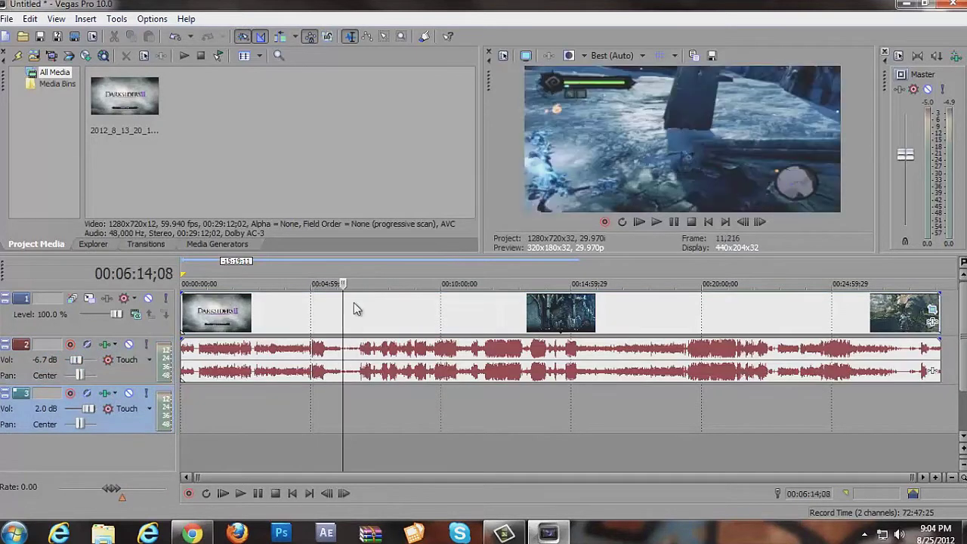
left_click(399, 352)
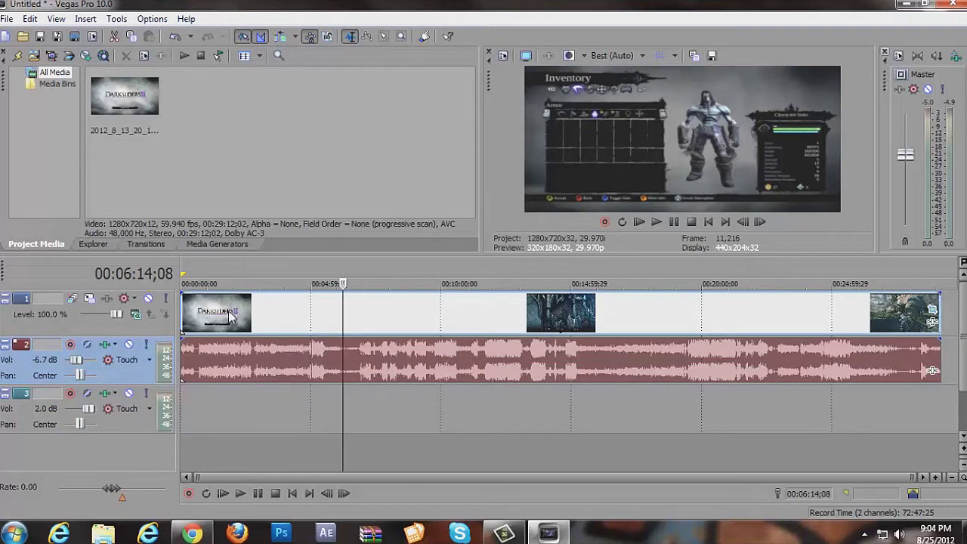
left_click_drag(218, 312, 312, 311)
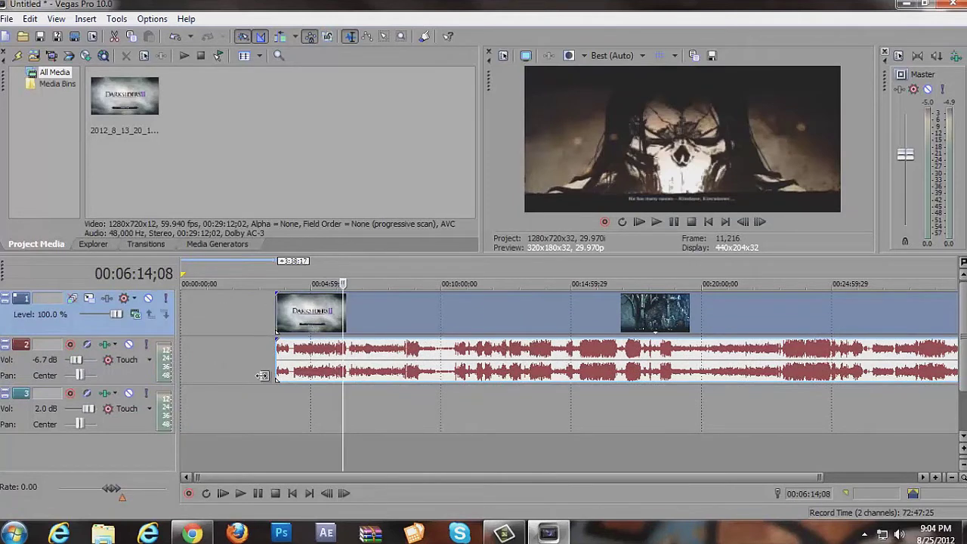
Delete the empty third track.
left_click(216, 413)
right_click(215, 408)
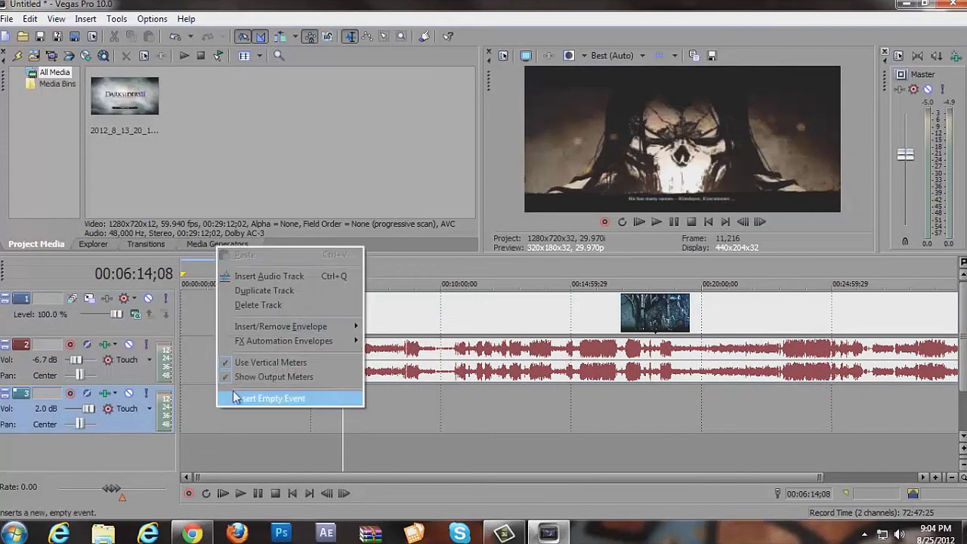
left_click(257, 300)
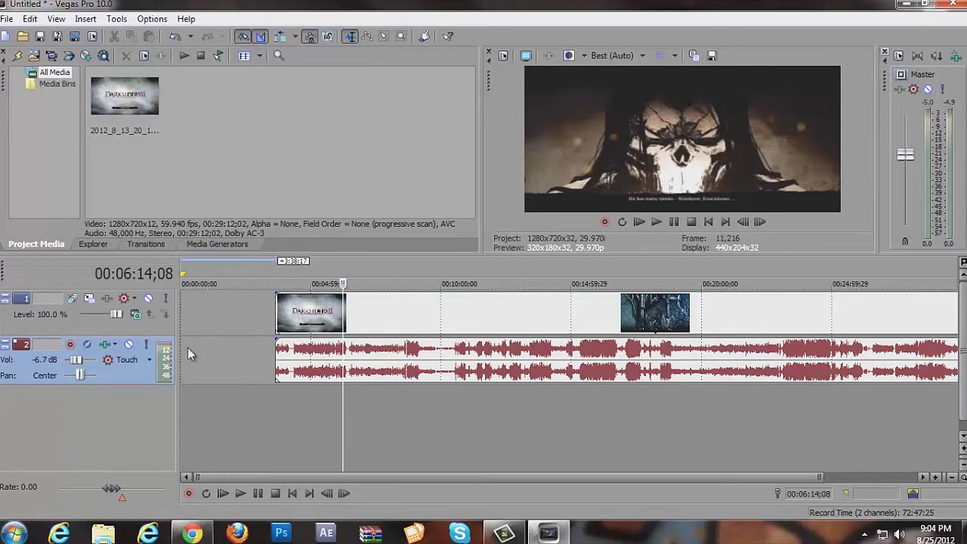
Import 'Updated youtube intro' from Libraries > Videos, accepting the audio proxy notice.
left_click(23, 36)
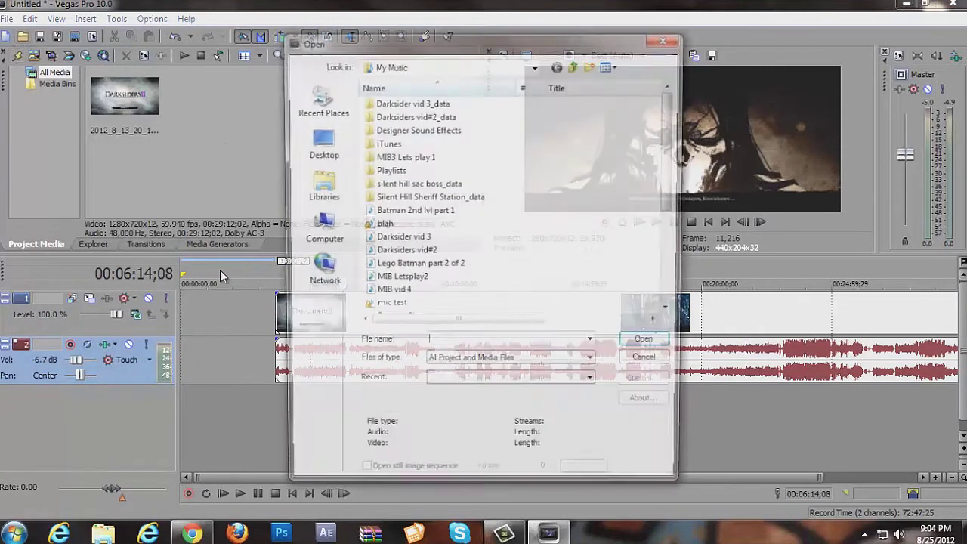
left_click(317, 185)
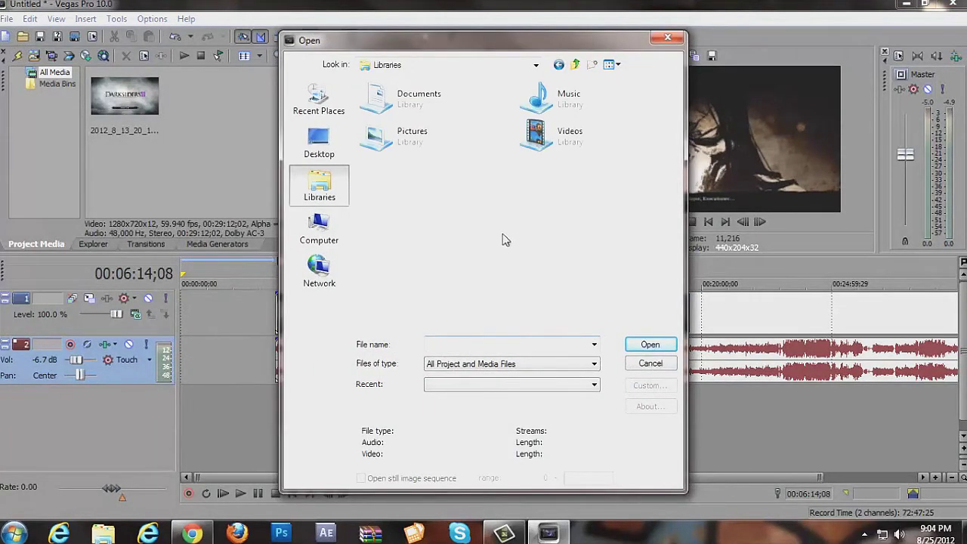
double_click(555, 141)
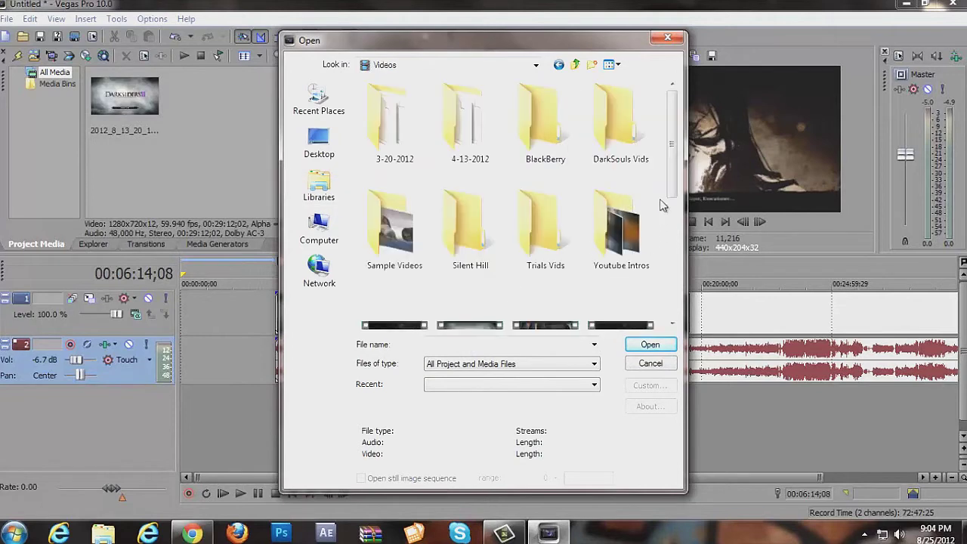
scroll(661, 204, "down", 5)
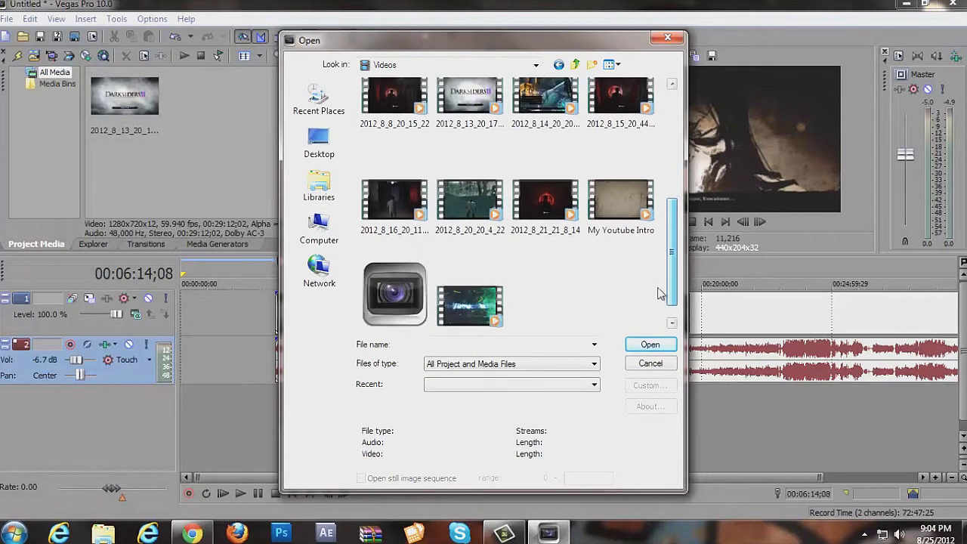
left_click(475, 302)
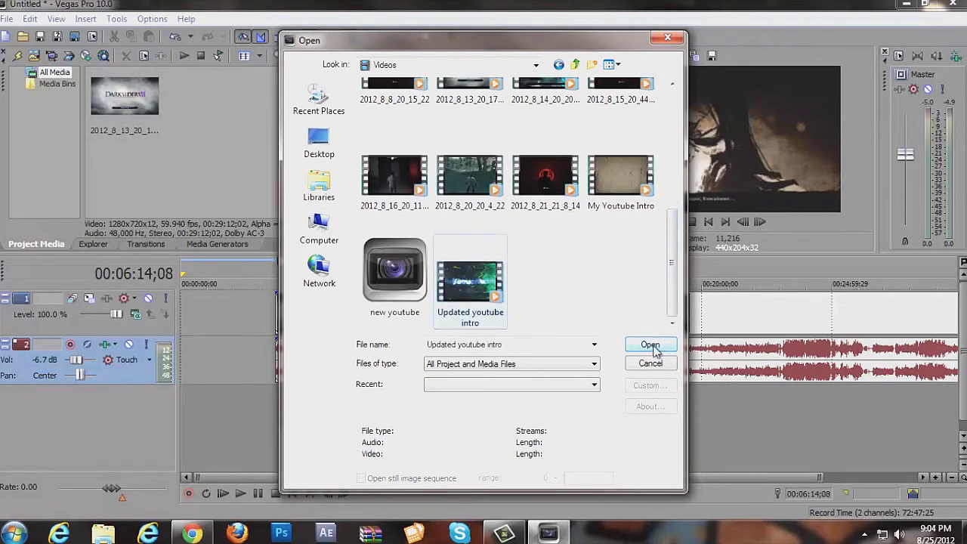
left_click(651, 345)
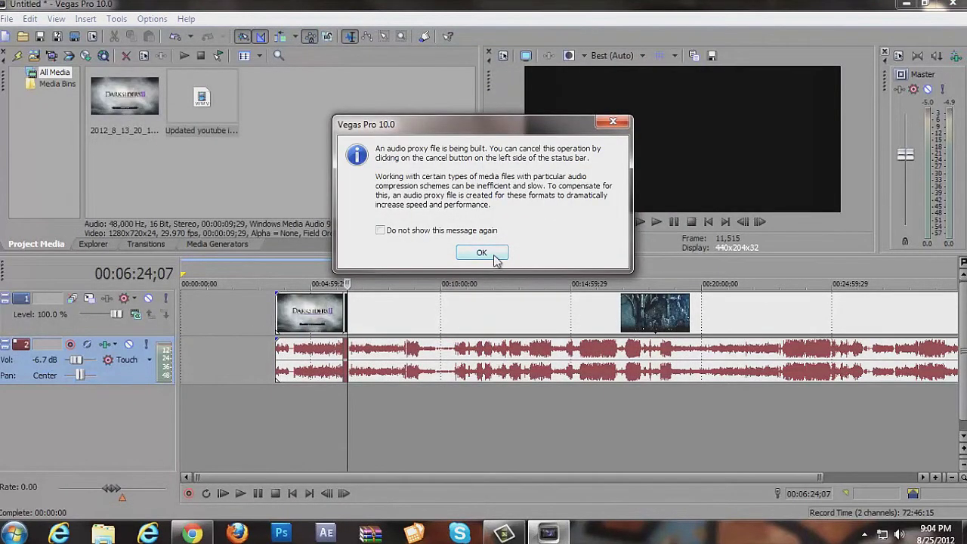
left_click(484, 254)
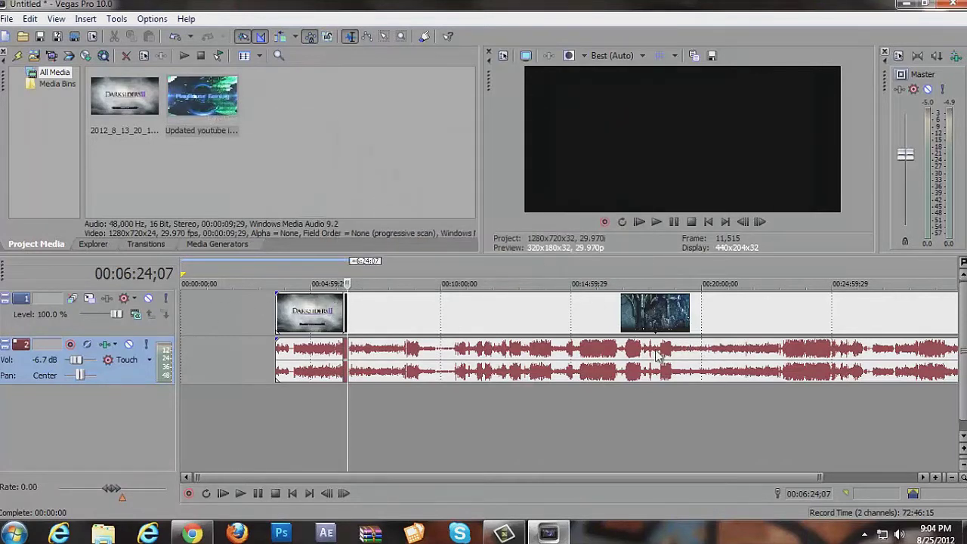
left_click_drag(465, 476, 377, 470)
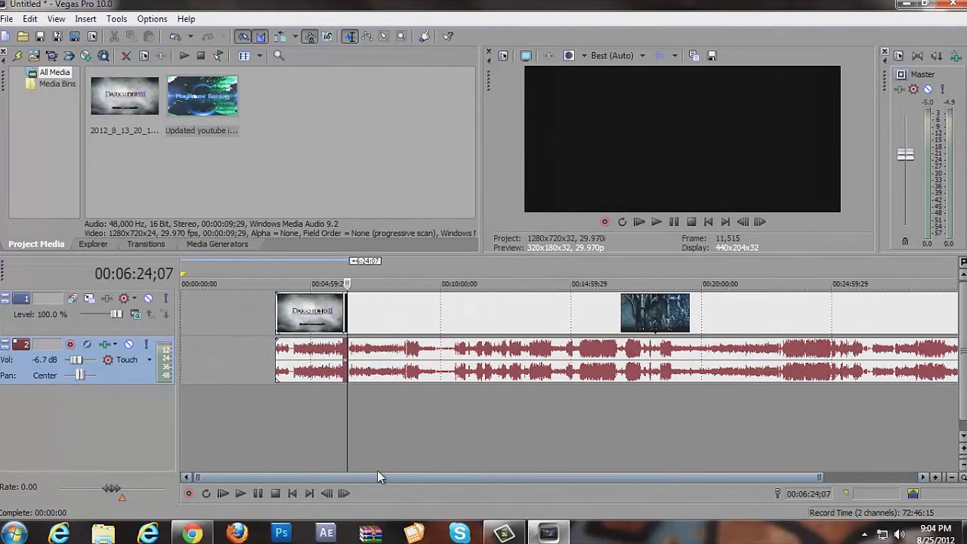
Place the Updated youtube intro at the timeline start and turn off Maintain aspect ratio.
left_click(195, 84)
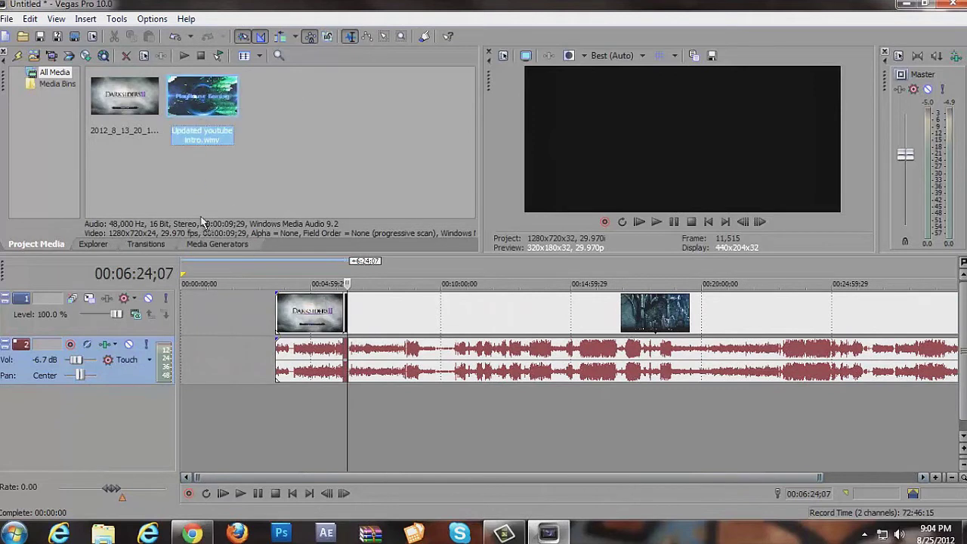
left_click_drag(205, 313, 183, 315)
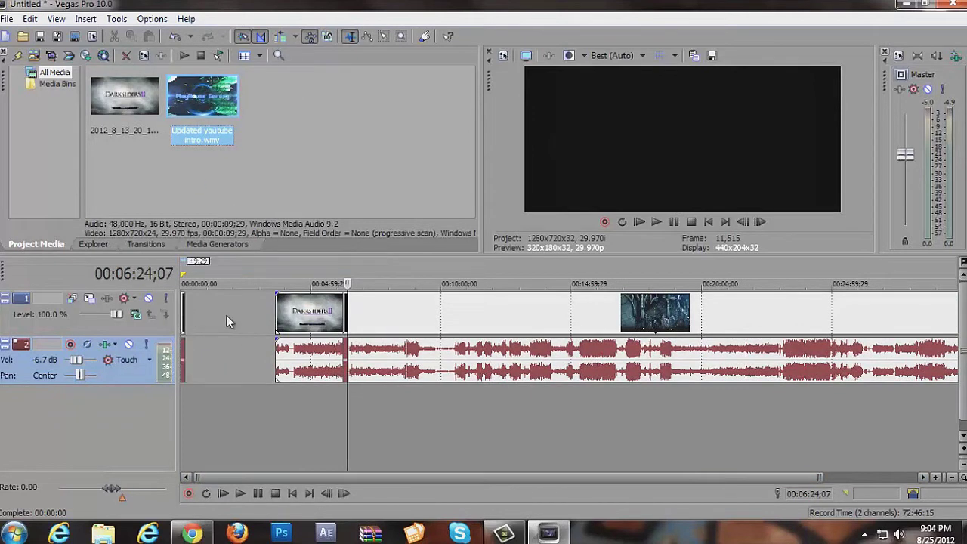
right_click(187, 309)
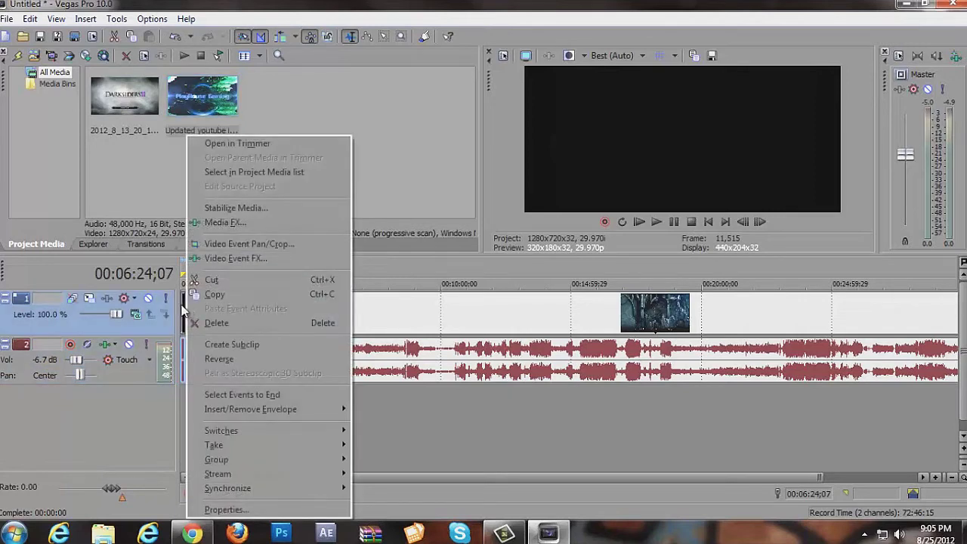
left_click(183, 305)
right_click(183, 310)
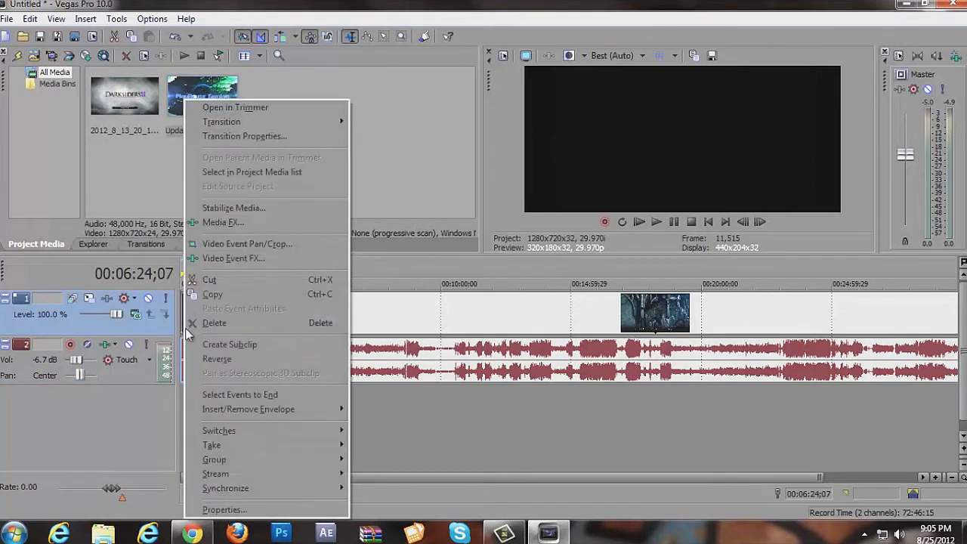
left_click(224, 510)
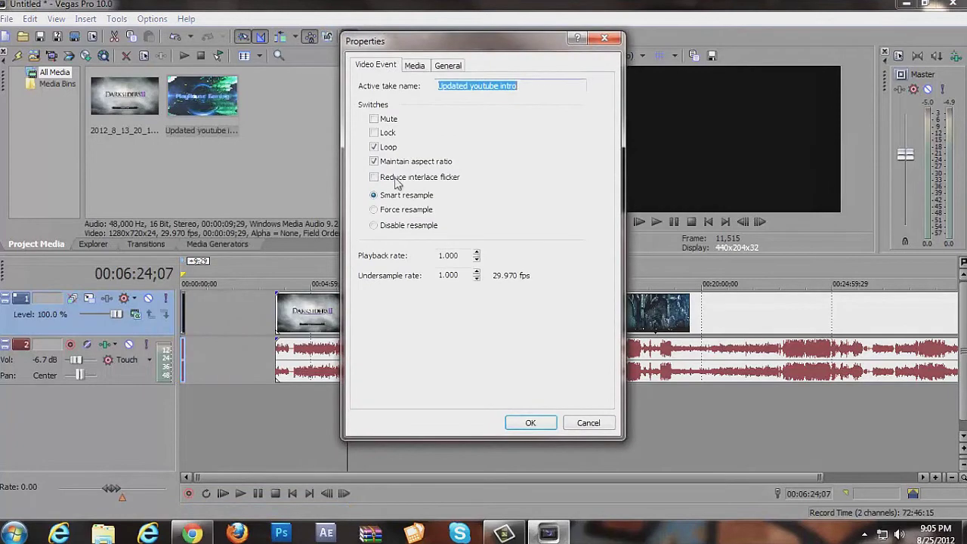
left_click(375, 161)
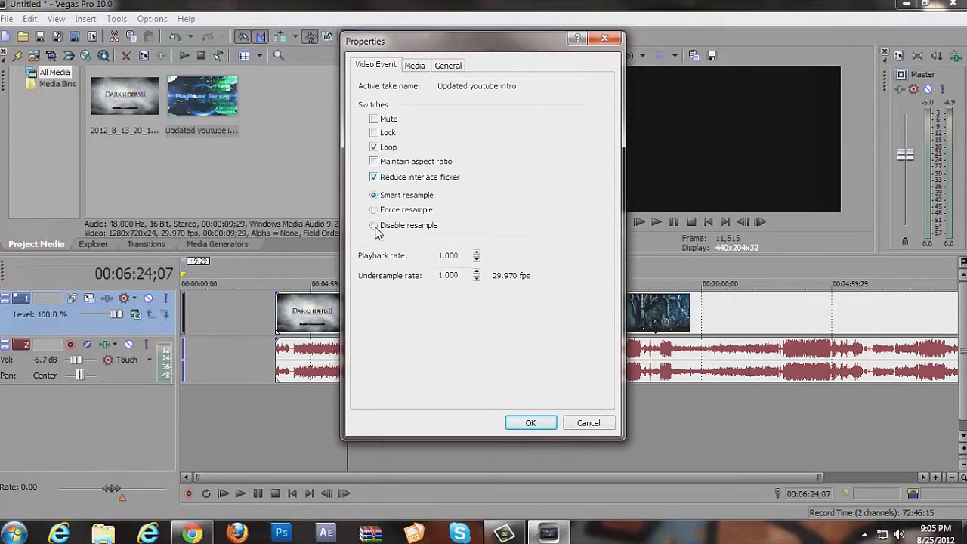
left_click(530, 423)
Move the gameplay video and audio back to the project start and preview playback.
left_click_drag(300, 313, 187, 300)
key("ctrl+Home")
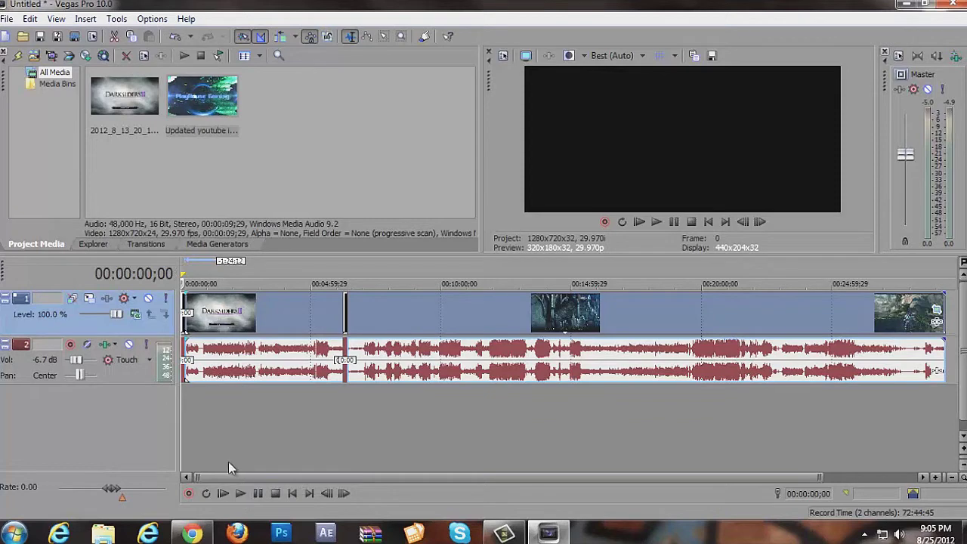
left_click_drag(384, 317, 416, 315)
right_click(346, 314)
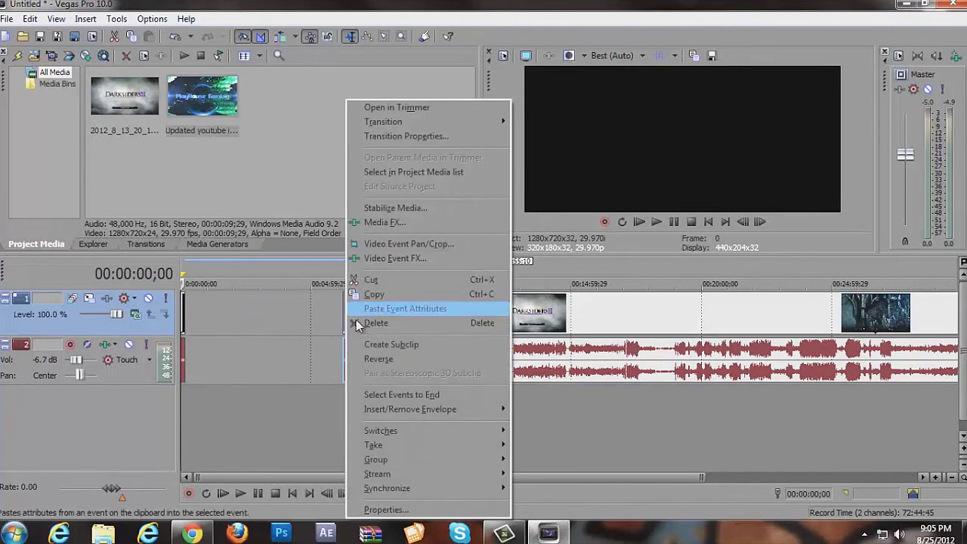
left_click(457, 360)
left_click_drag(540, 323, 185, 272)
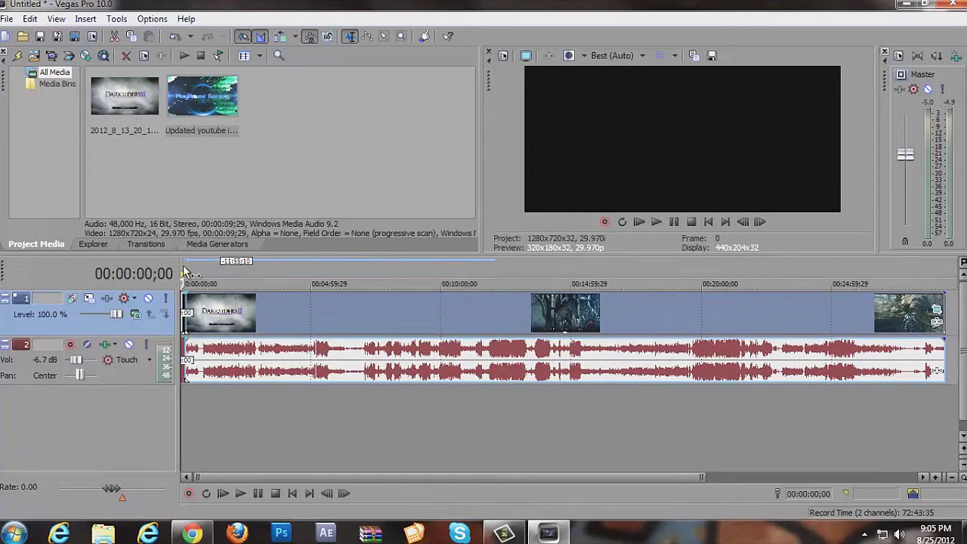
left_click(240, 493)
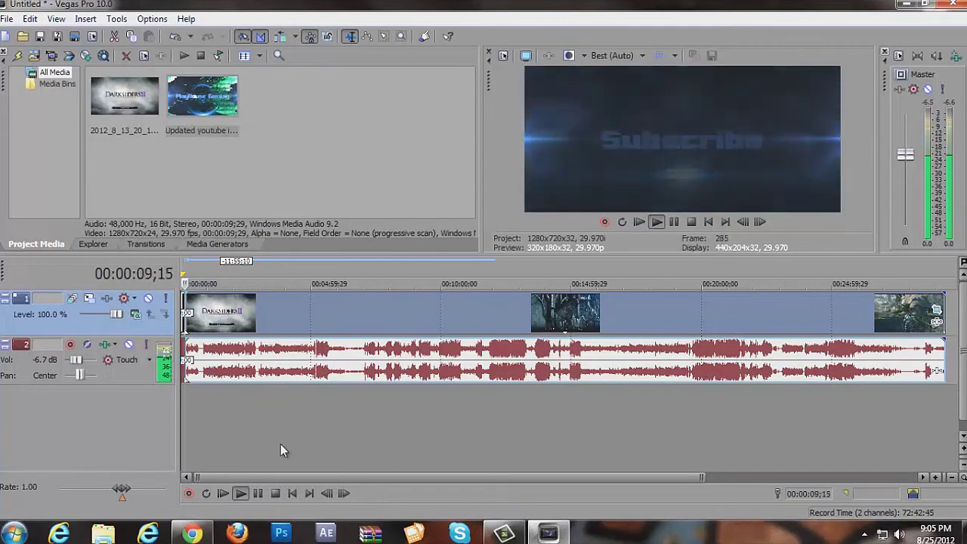
left_click(274, 493)
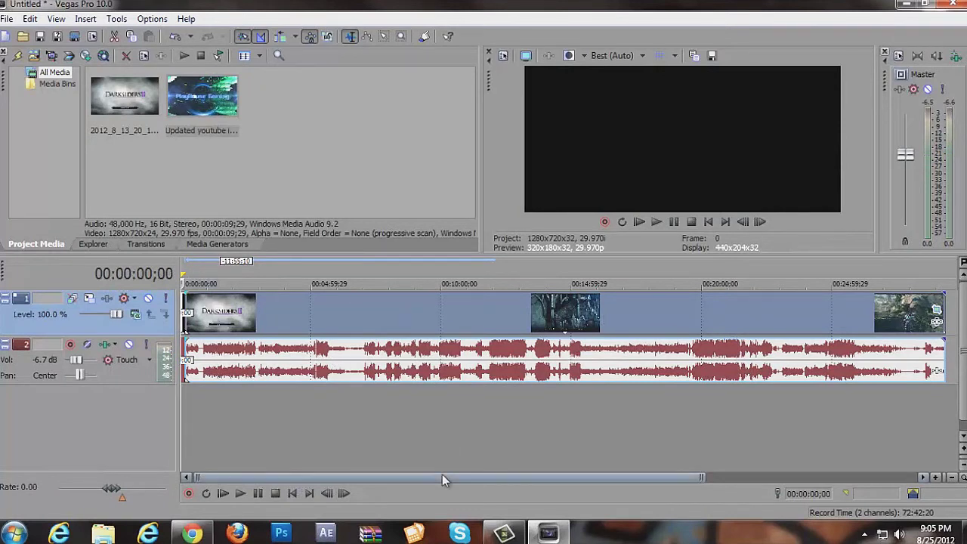
left_click(23, 36)
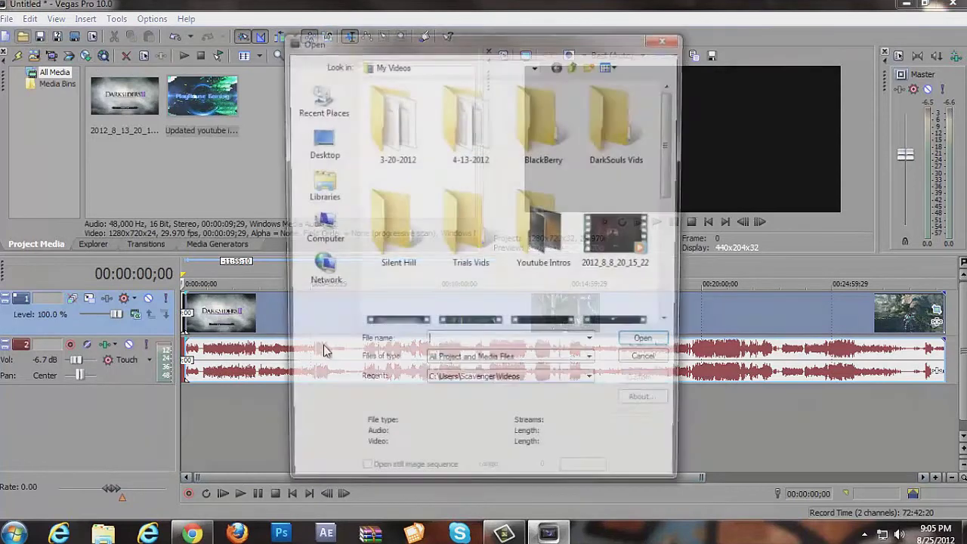
Import the happy portrait PNG from Libraries > Pictures into project media.
left_click(319, 185)
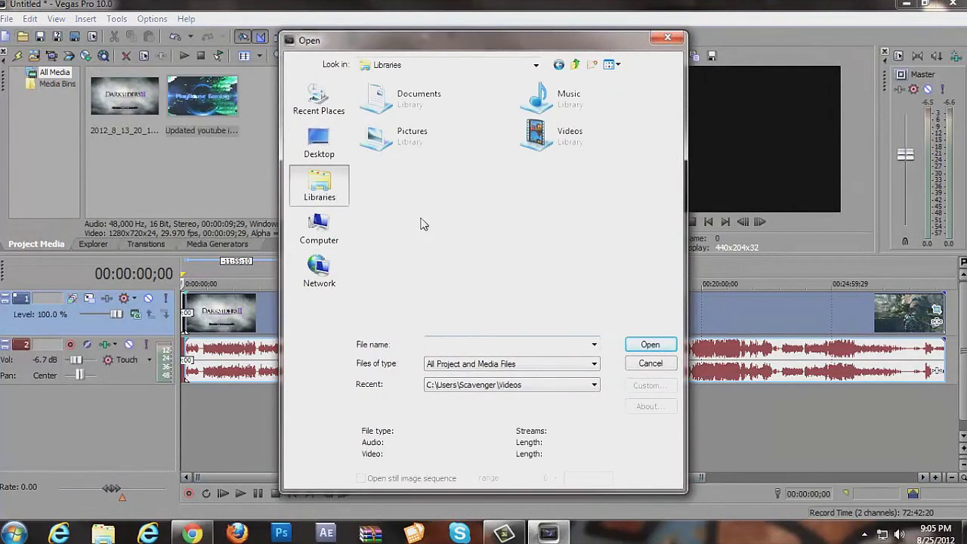
double_click(411, 139)
left_click_drag(672, 102, 679, 123)
scroll(675, 119, "down", 1)
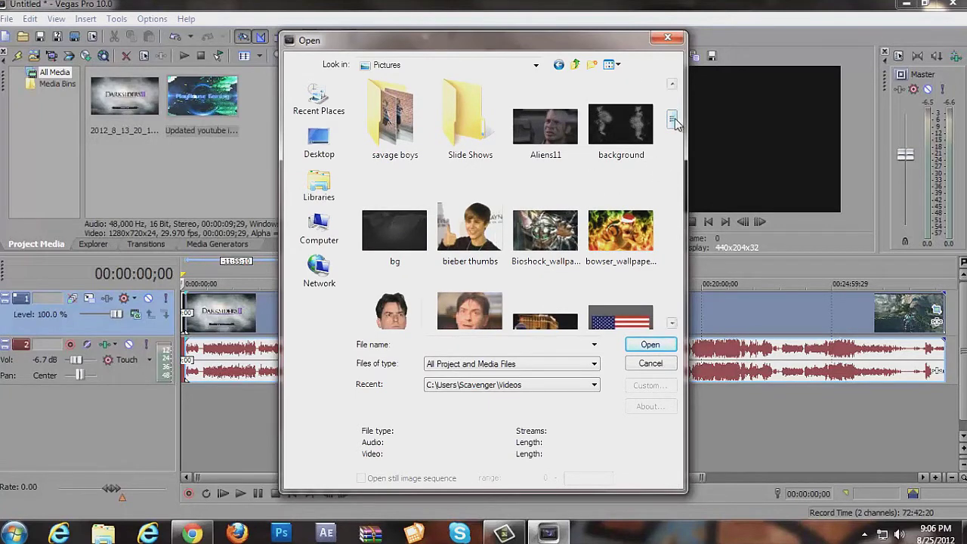
left_click_drag(675, 124, 678, 128)
left_click(467, 278)
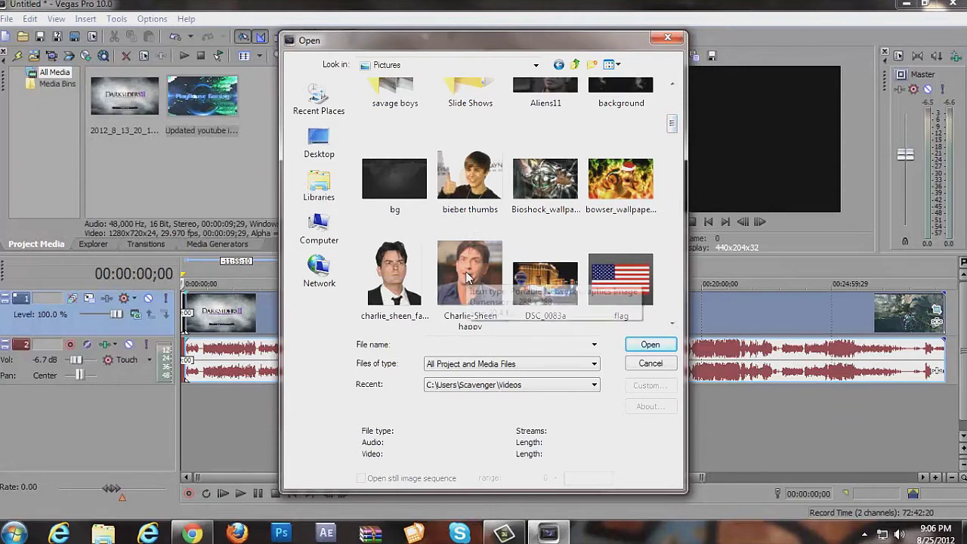
left_click(650, 345)
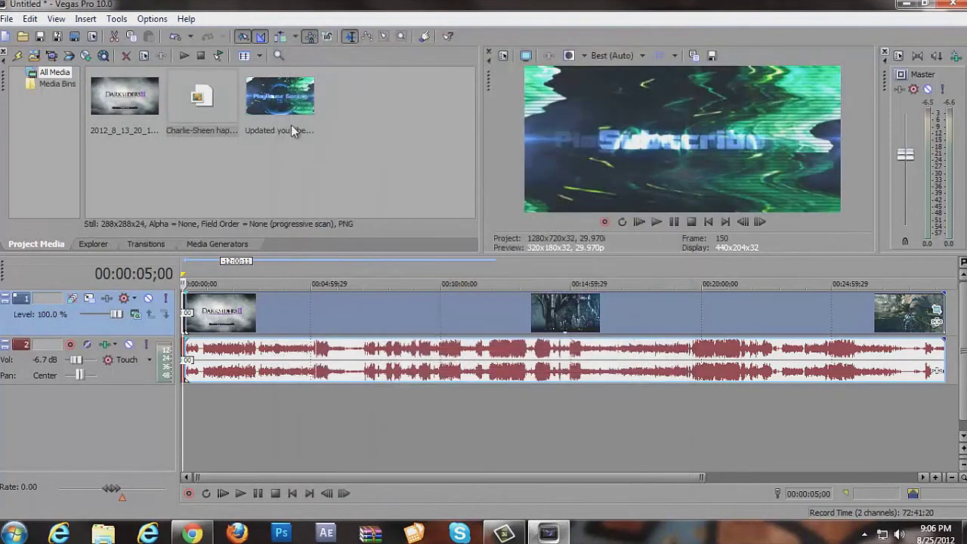
Place the portrait as a 5-second event at the track start and preview it.
left_click_drag(202, 88, 193, 328)
double_click(189, 321)
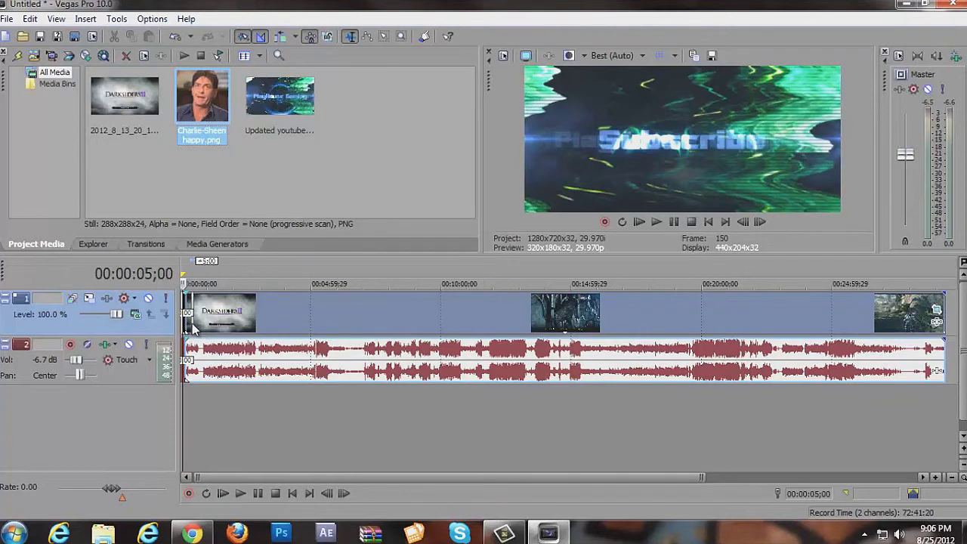
left_click(184, 282)
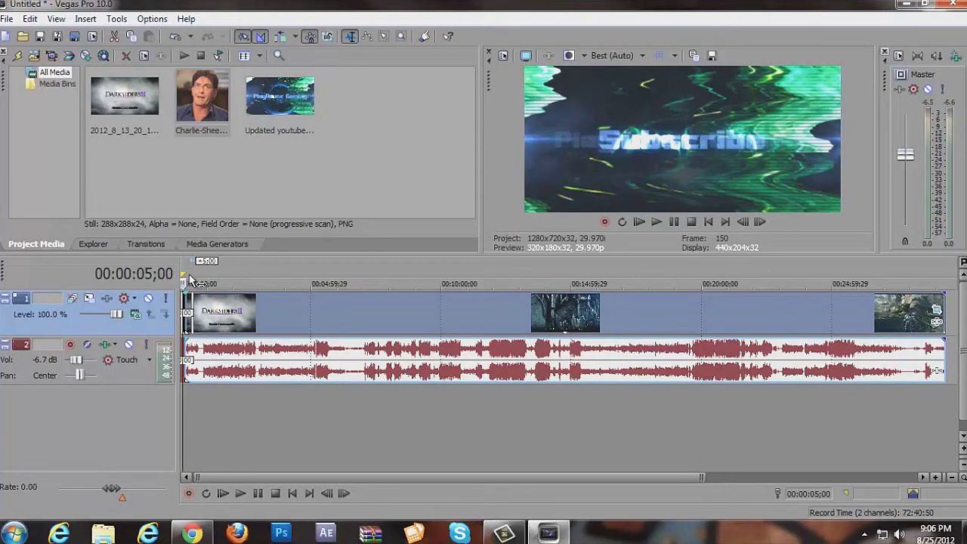
key("space")
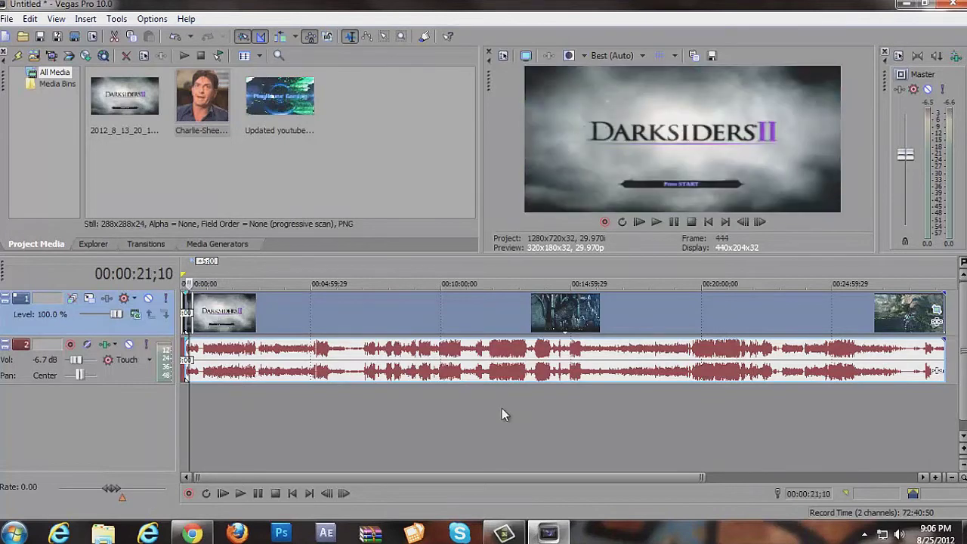
left_click(239, 493)
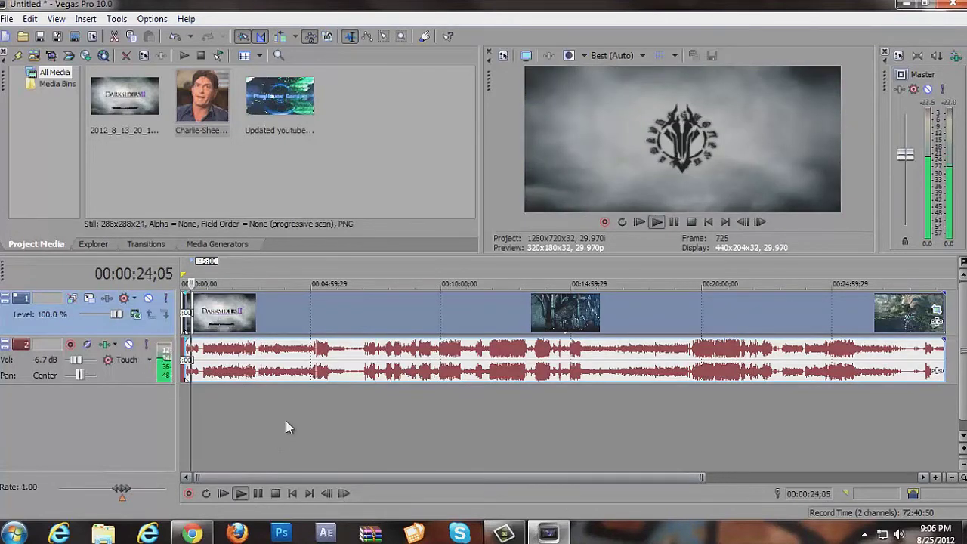
left_click(276, 492)
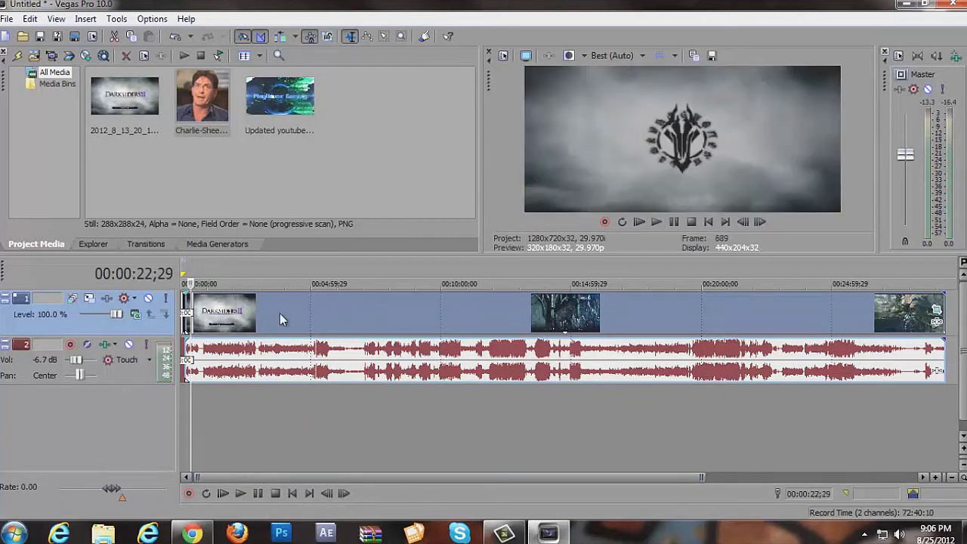
Delete the selected event and realign the gameplay to begin at 00:00:00.
left_click_drag(279, 312, 330, 312)
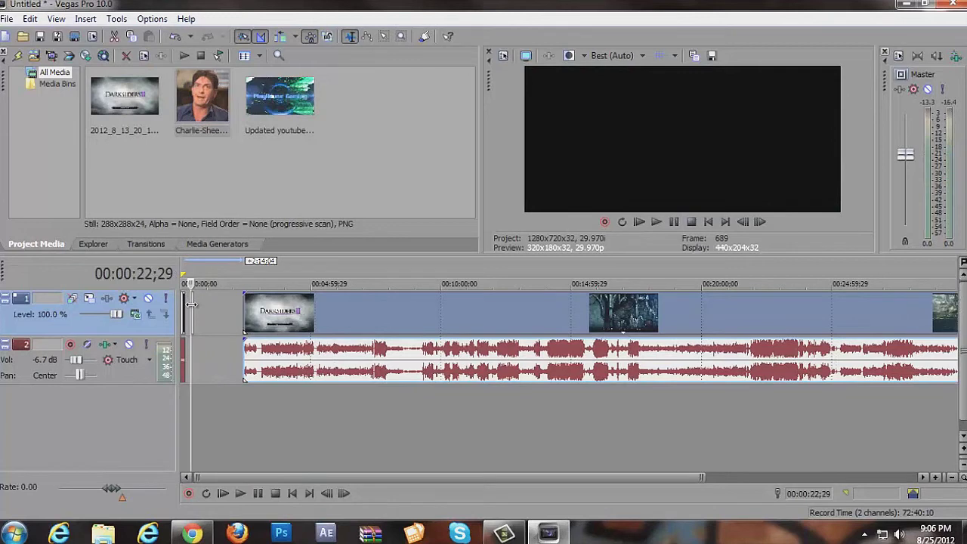
right_click(194, 309)
left_click(217, 323)
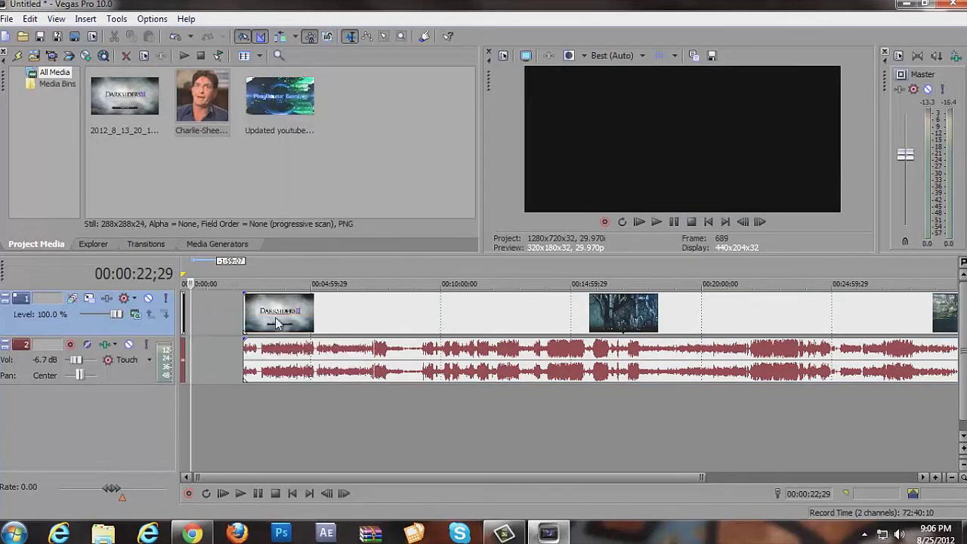
left_click_drag(282, 305, 235, 305)
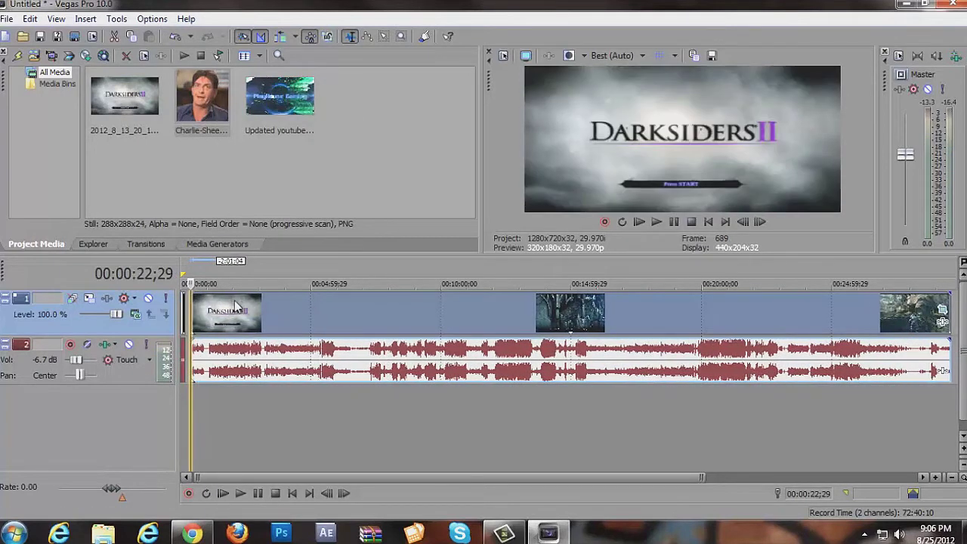
left_click(277, 278)
left_click_drag(212, 303, 179, 266)
left_click(181, 267)
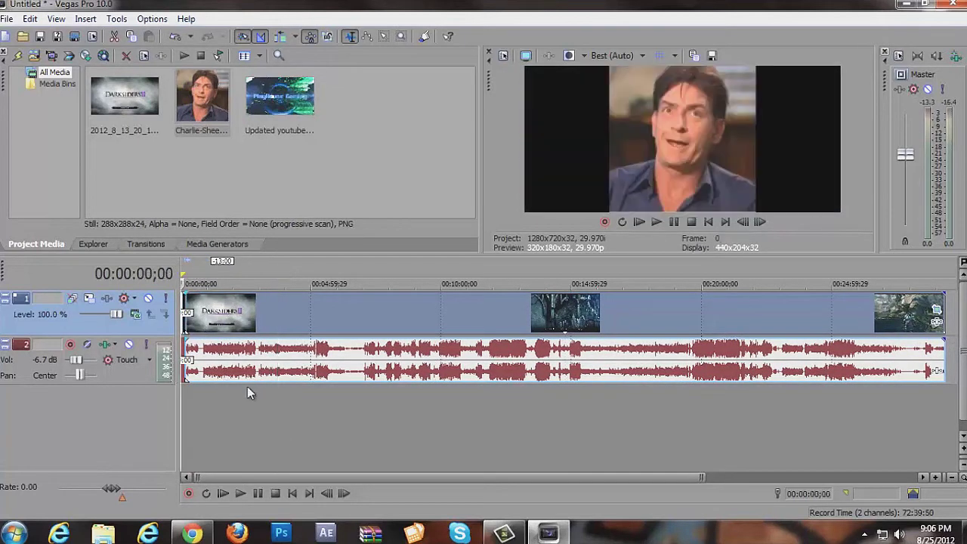
left_click(7, 19)
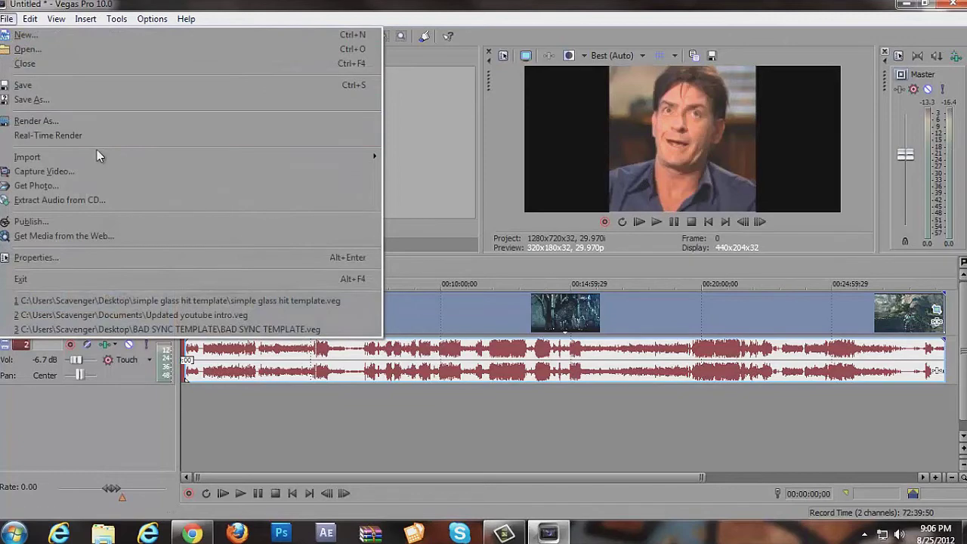
Glance at Render As, then remove the portrait picture and its timeline uses from the project.
left_click(97, 122)
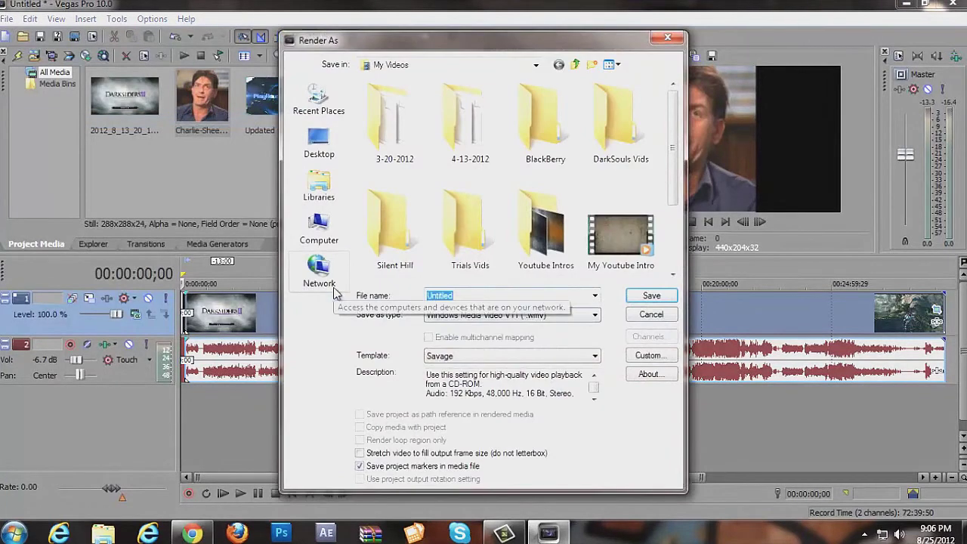
left_click(668, 39)
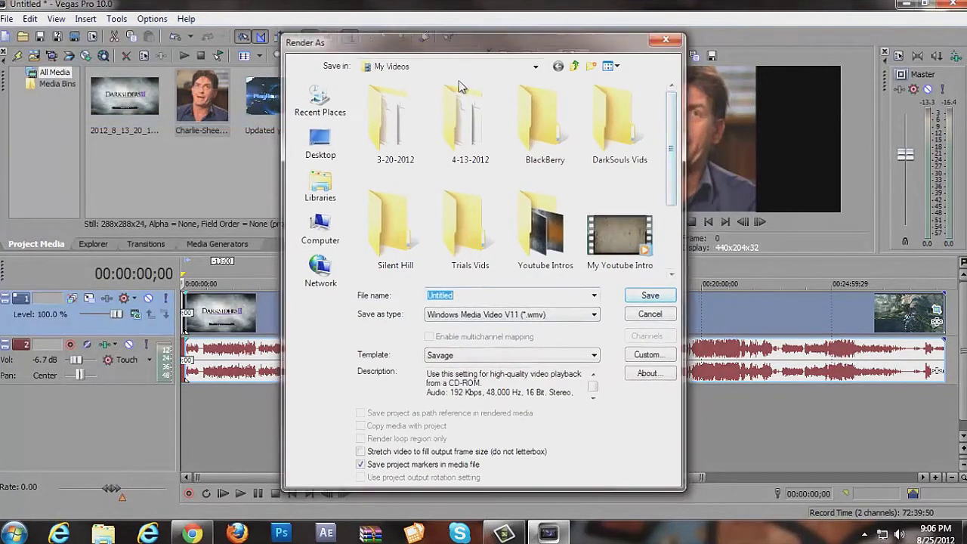
right_click(189, 93)
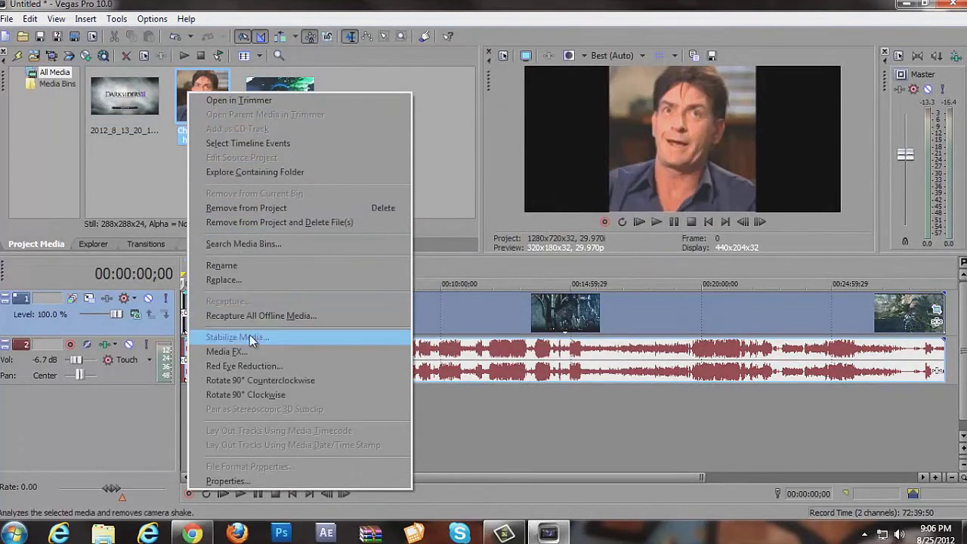
left_click(310, 207)
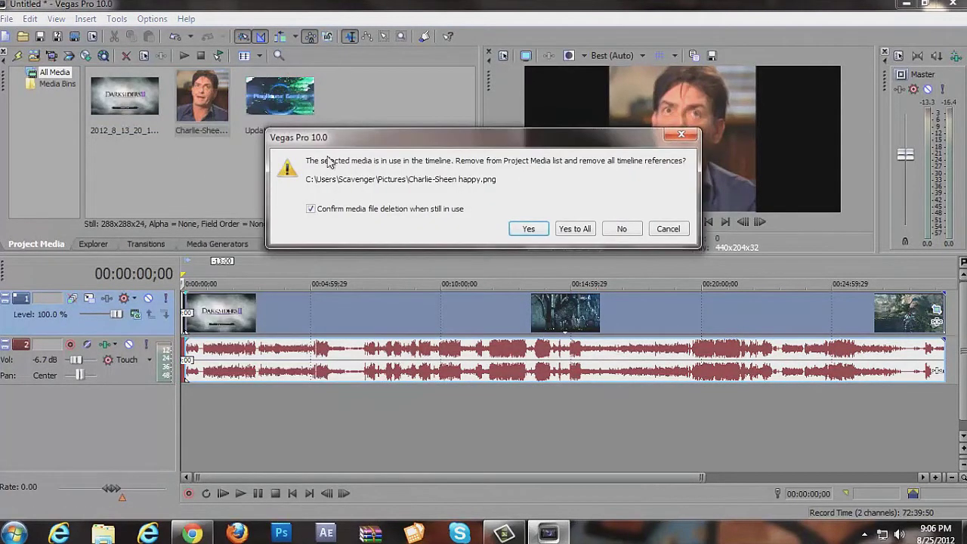
left_click(529, 229)
Reopen File > Render As and close it without rendering.
left_click(8, 19)
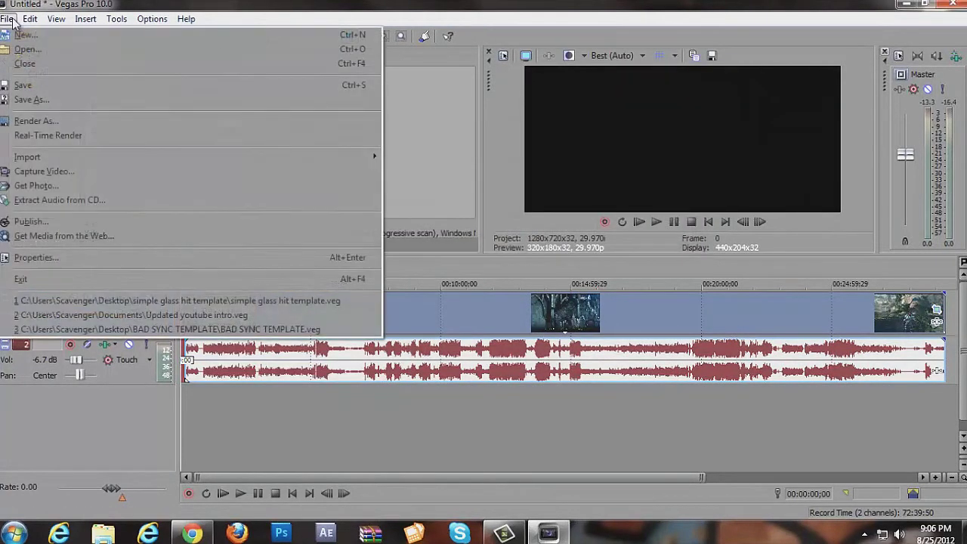
left_click(45, 123)
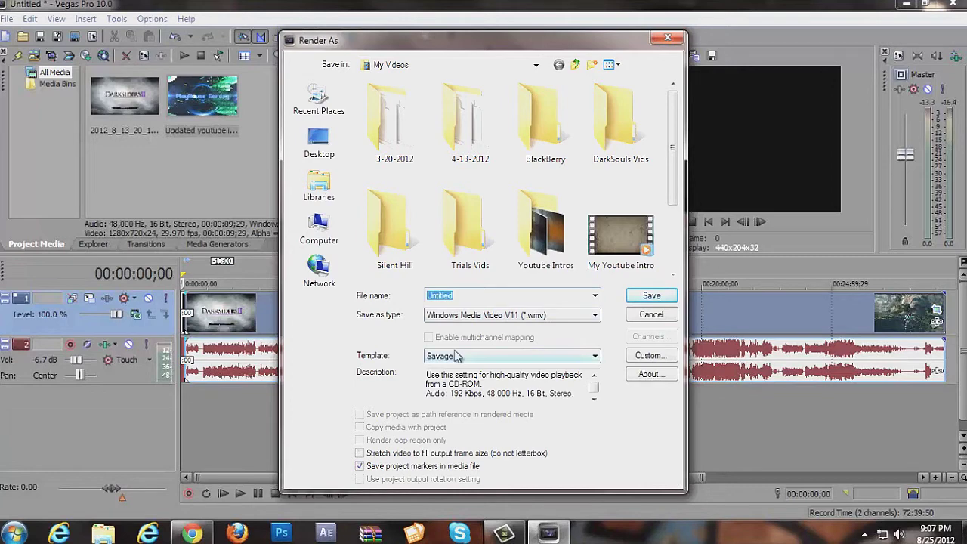
left_click(667, 37)
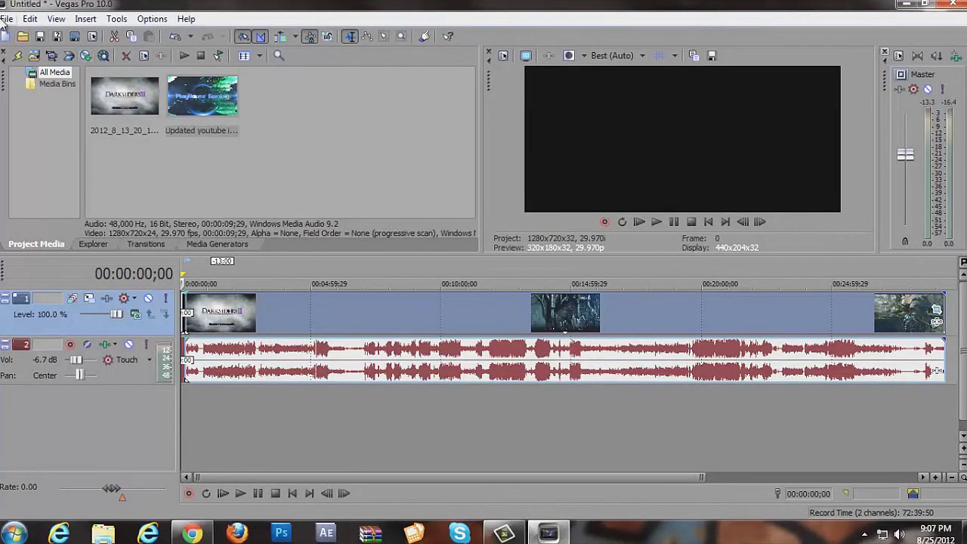
left_click(6, 19)
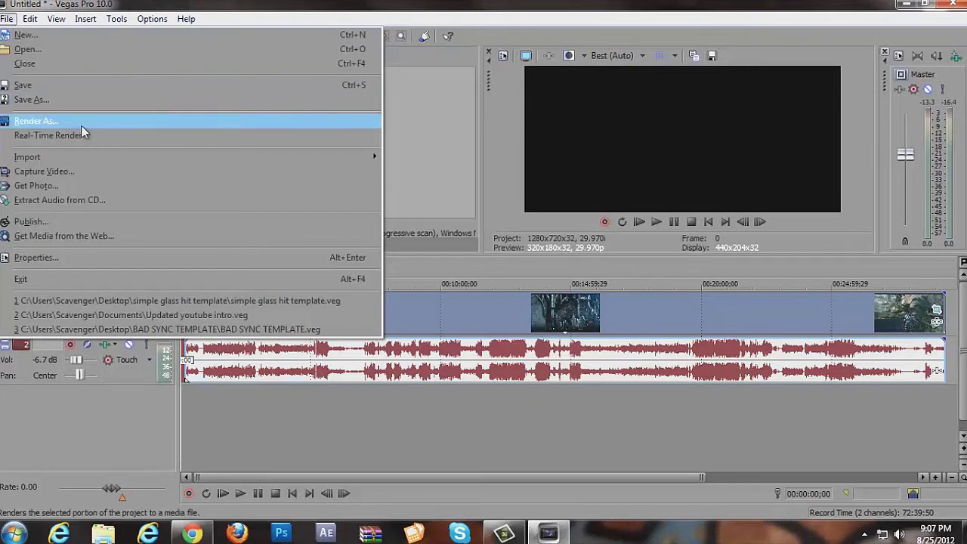
mouse_move(118, 155)
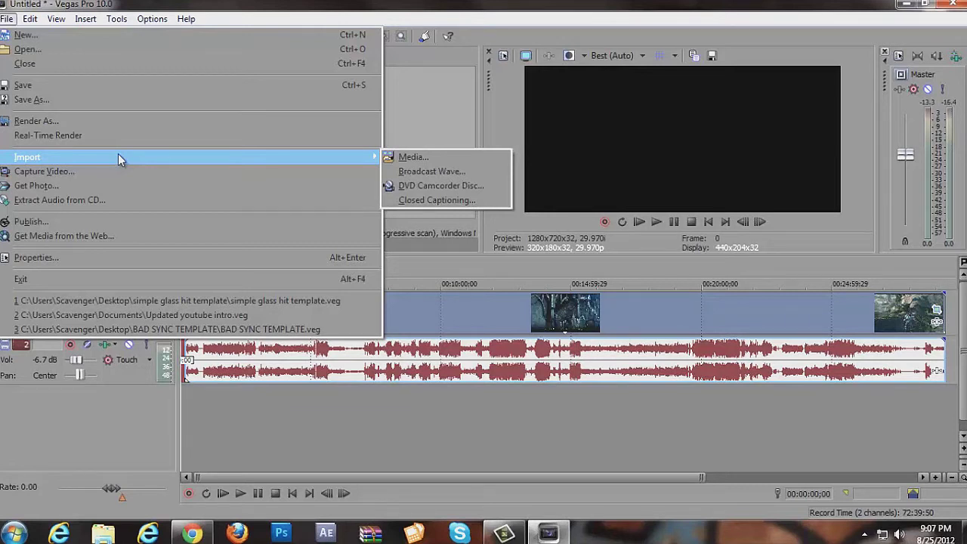
key("Down")
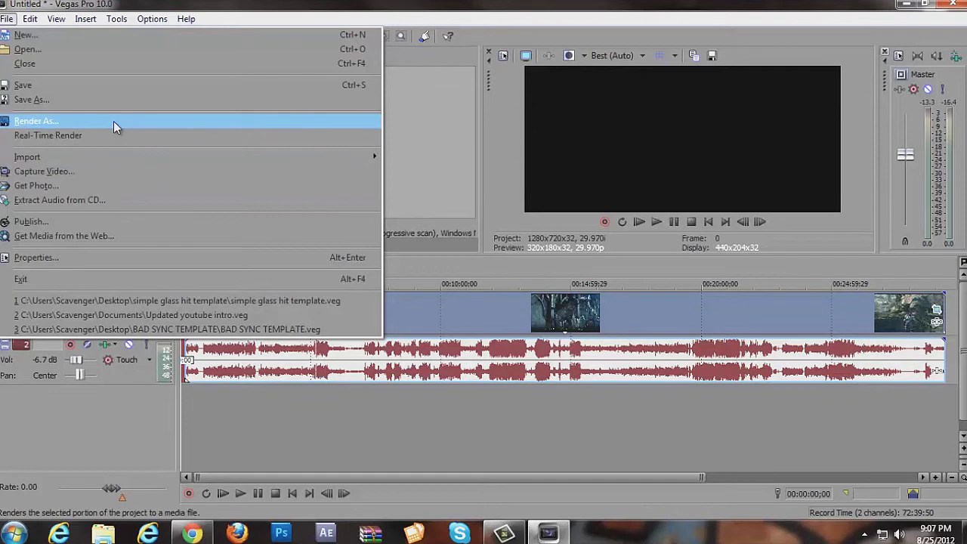
left_click(114, 121)
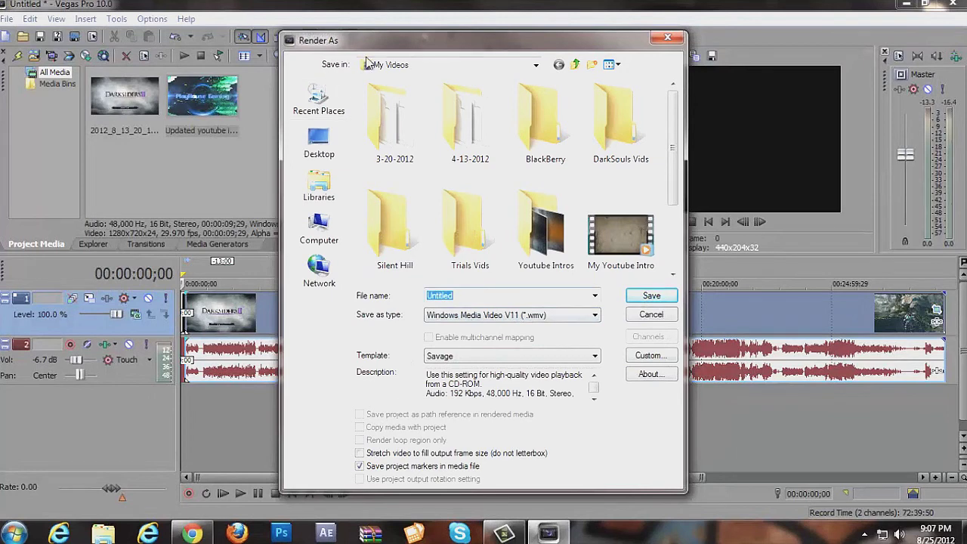
left_click(319, 185)
left_click(317, 227)
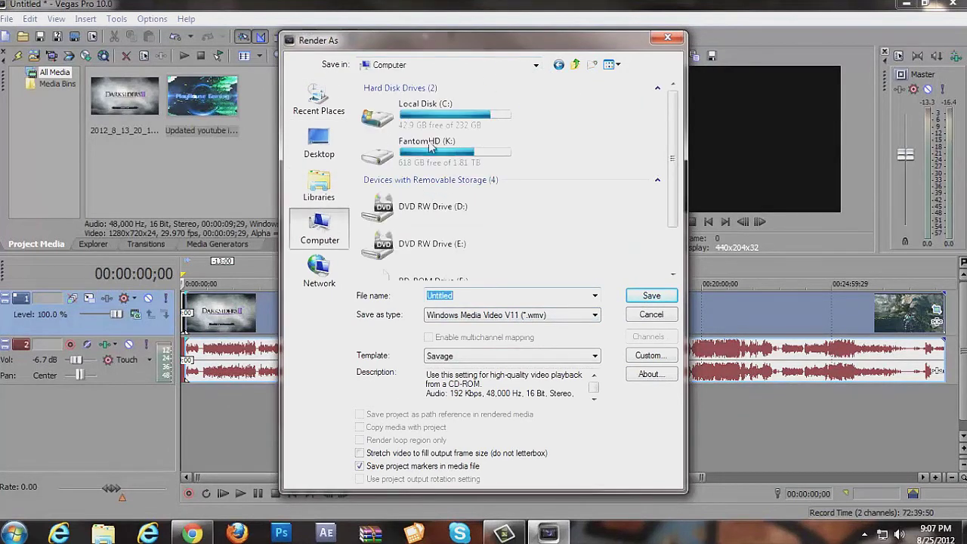
left_click(378, 149)
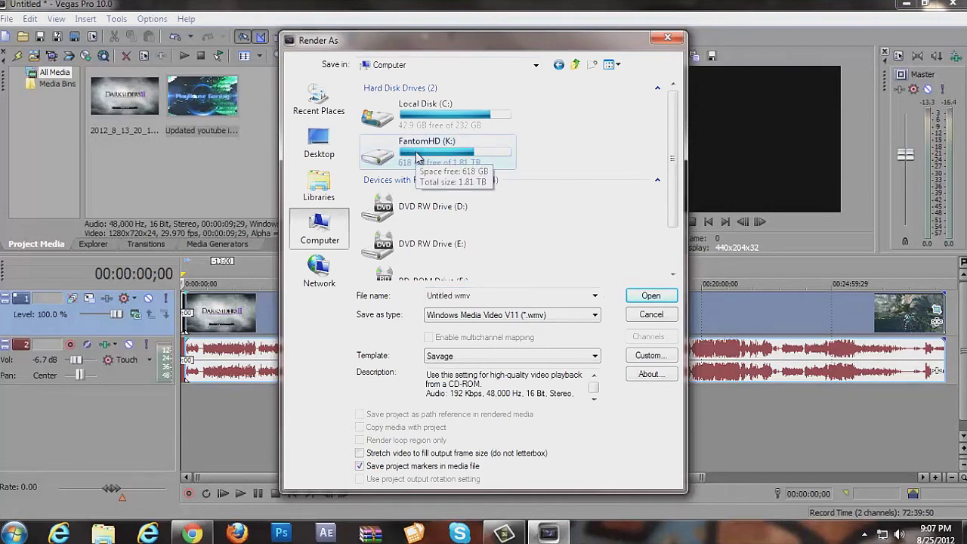
left_click(668, 37)
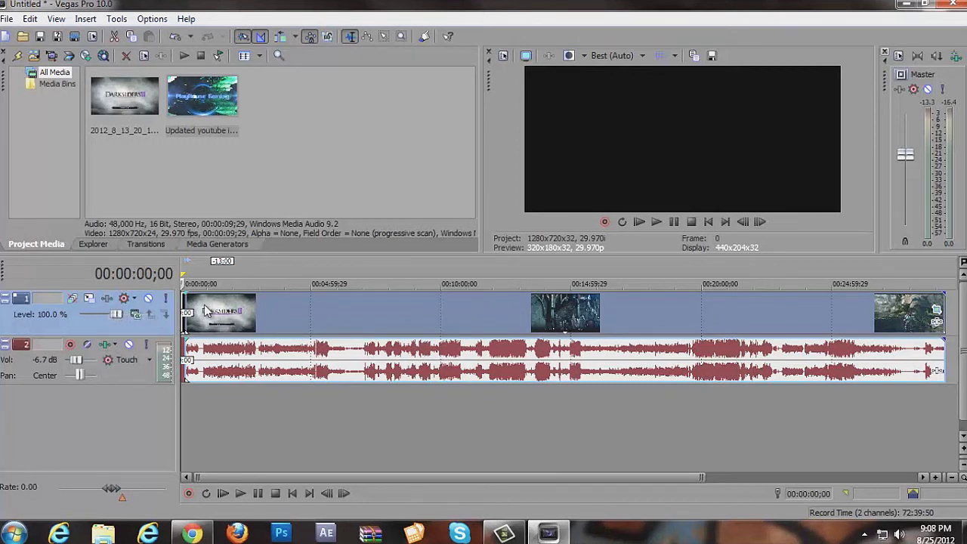
Choose Sony Sharpen, Saturation Adjust, Color Corrector (Secondary) and Brightness and Contrast for track 1.
left_click(107, 300)
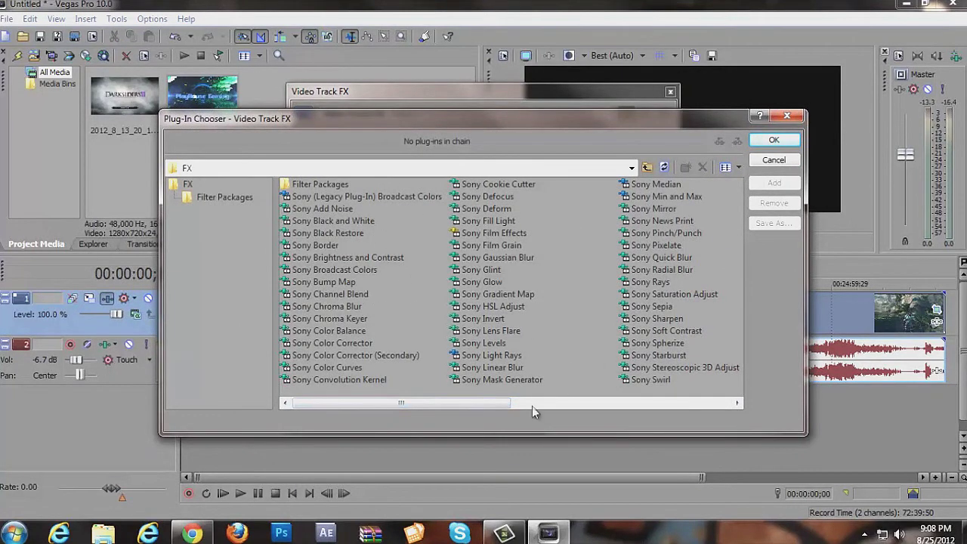
left_click_drag(434, 403, 487, 401)
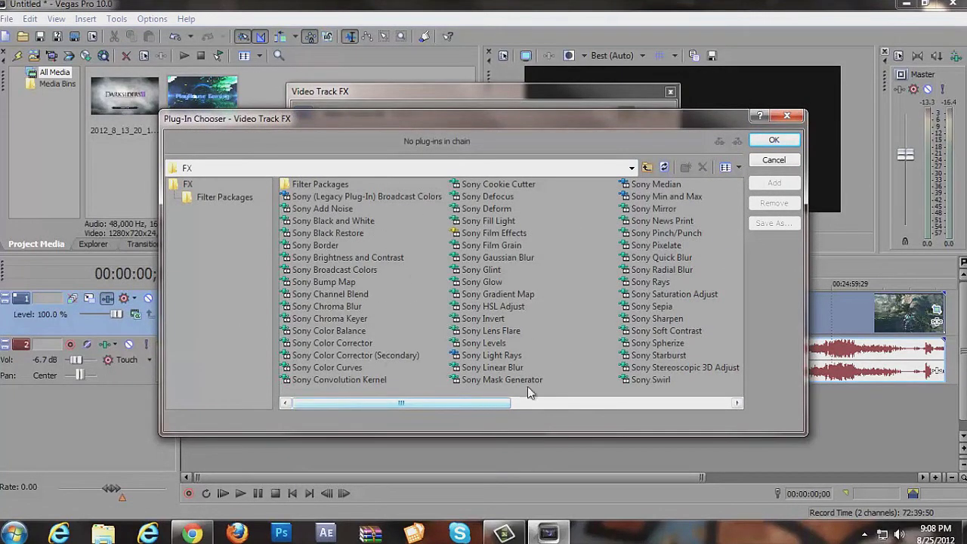
left_click(655, 318)
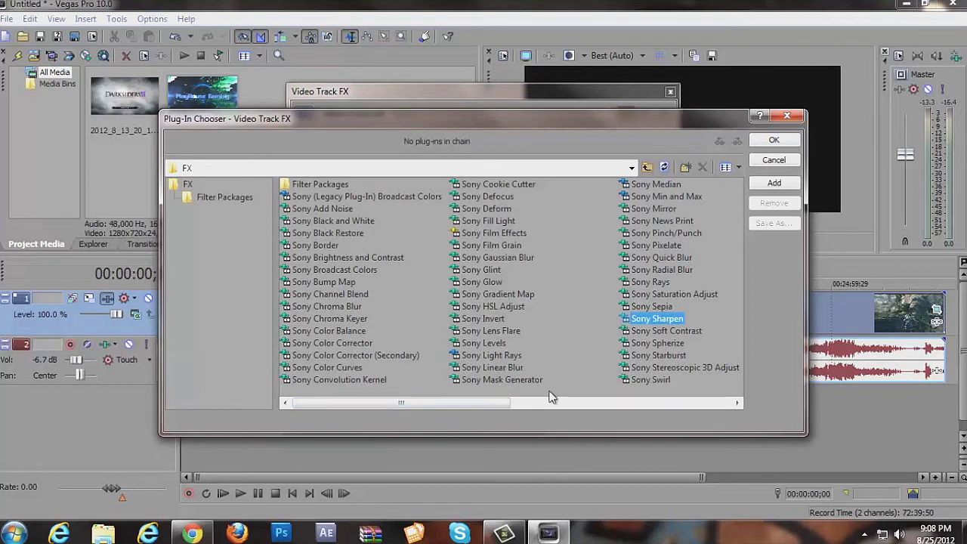
key("shift+Up")
key("shift+Up")
left_click(638, 321)
left_click(649, 296, "ctrl")
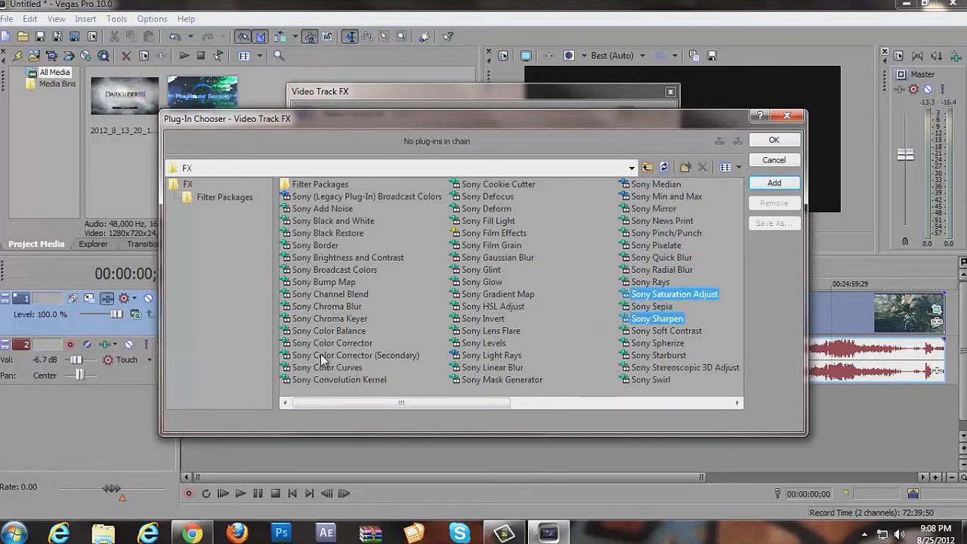
left_click(350, 354, "ctrl")
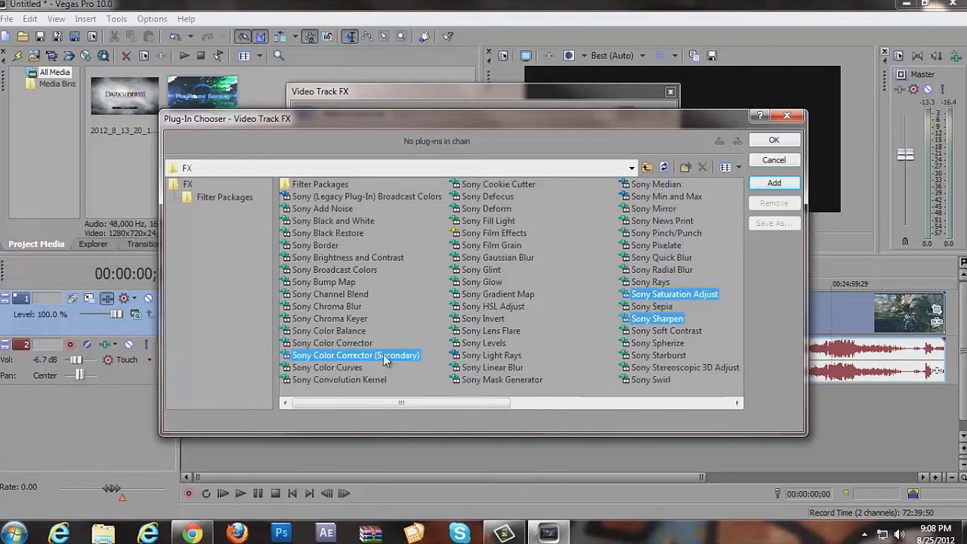
left_click(322, 258, "ctrl")
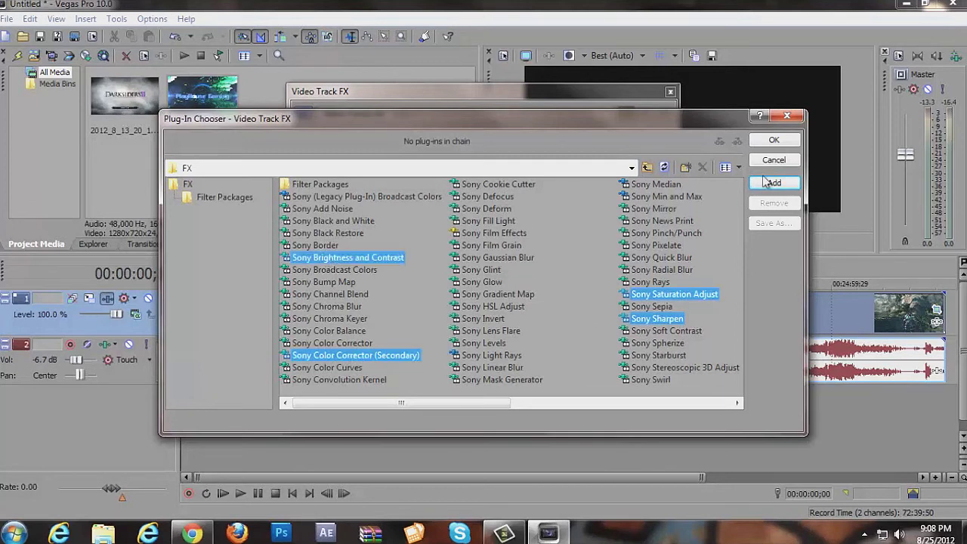
left_click(774, 144)
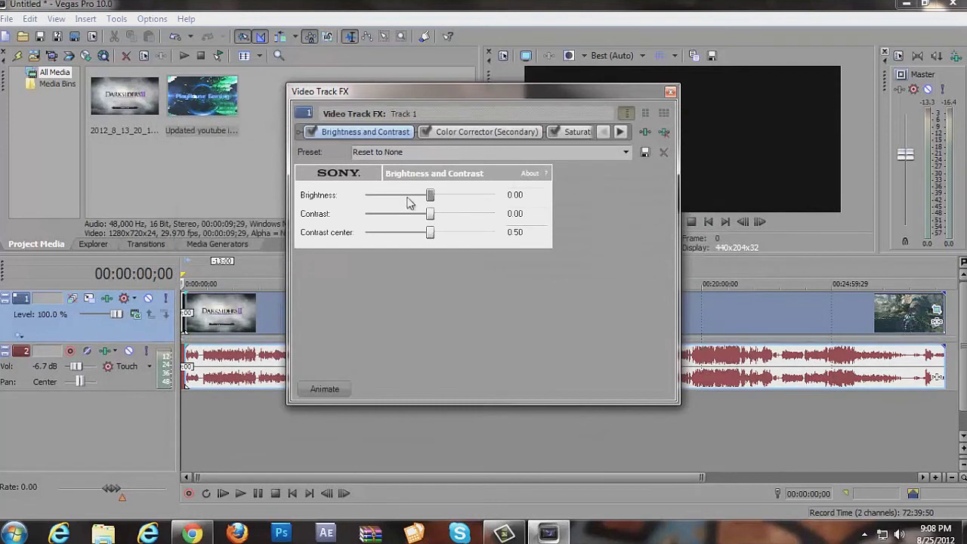
Apply the Predator preset to Sharpen and to Saturation Adjust.
left_click(618, 133)
left_click(619, 133)
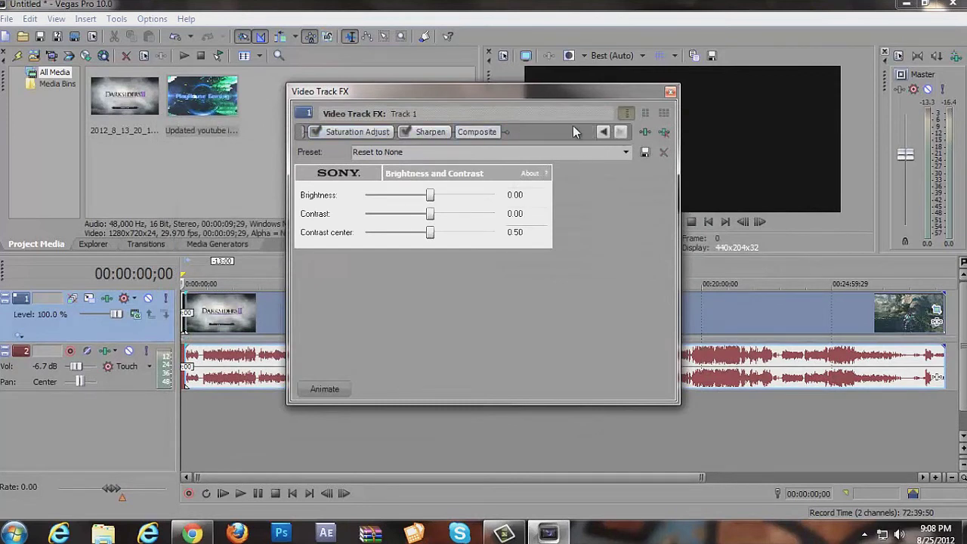
left_click(426, 134)
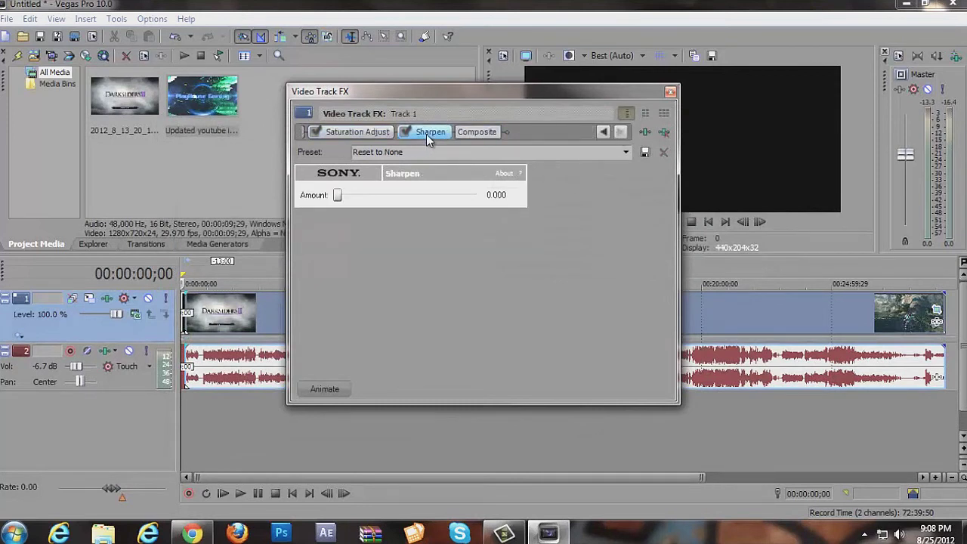
left_click(625, 152)
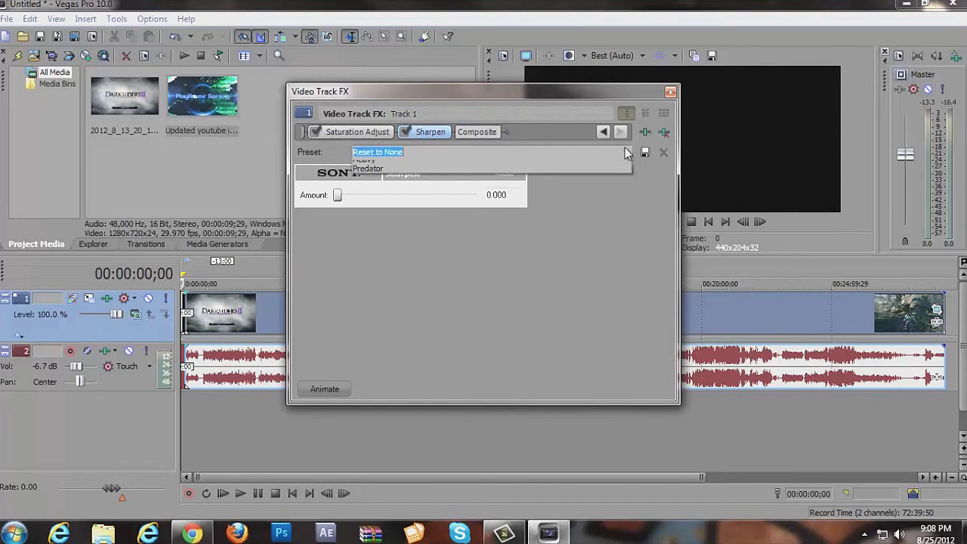
left_click(575, 200)
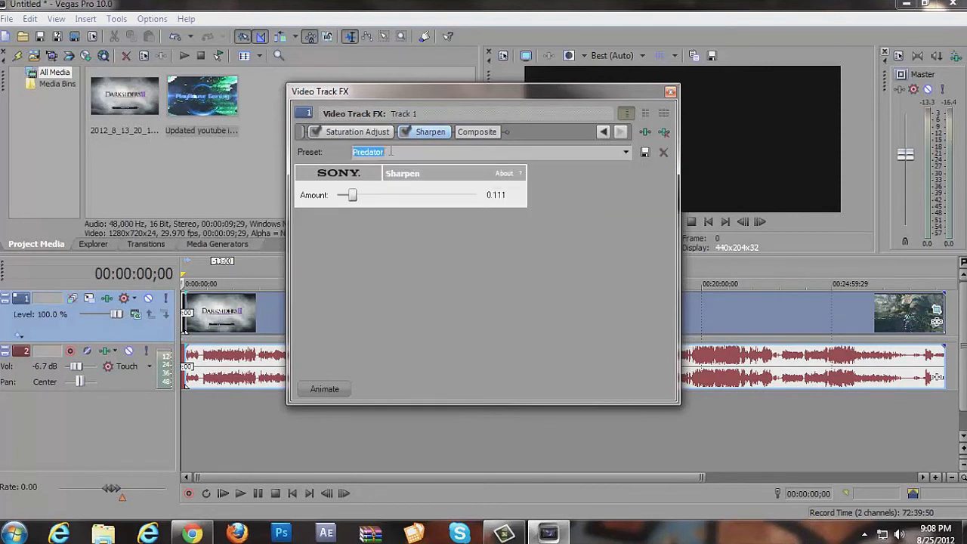
left_click(368, 131)
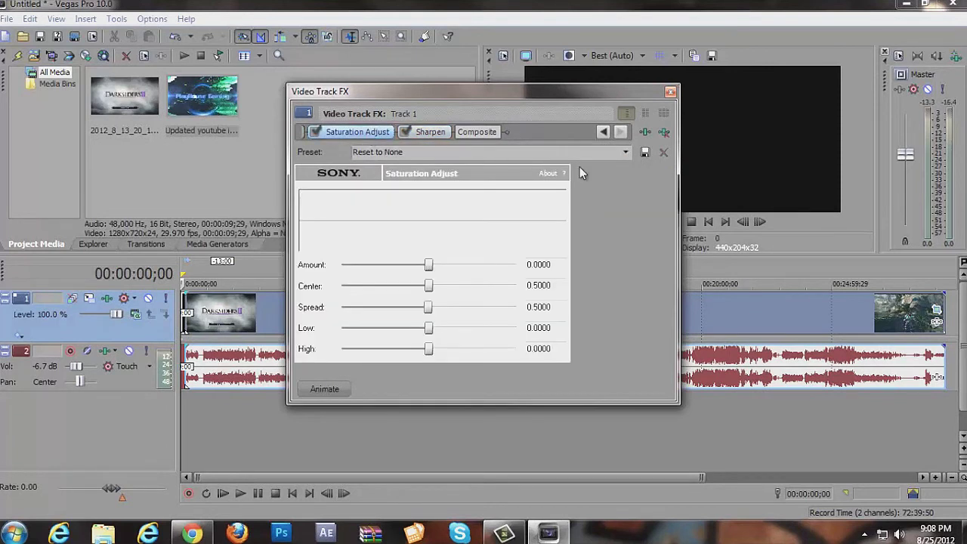
left_click(627, 152)
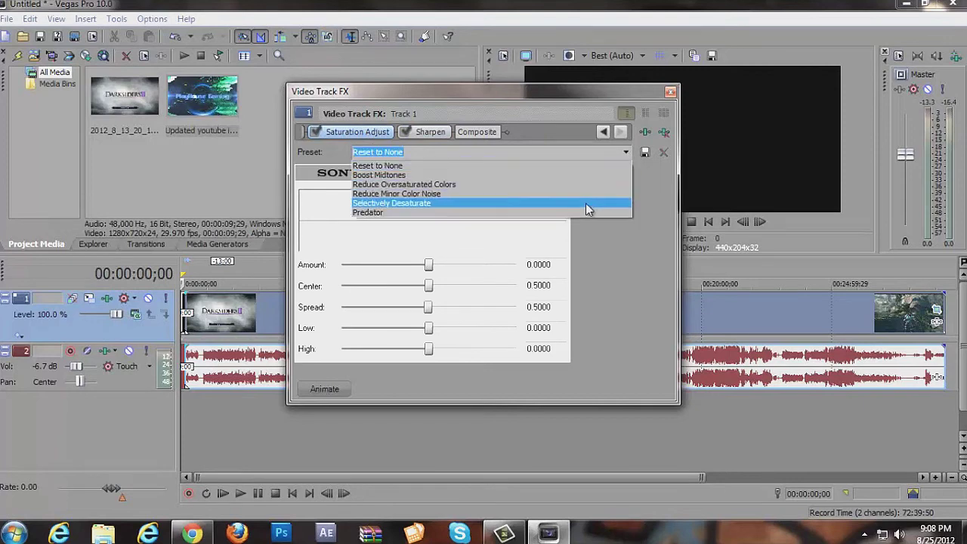
left_click(583, 214)
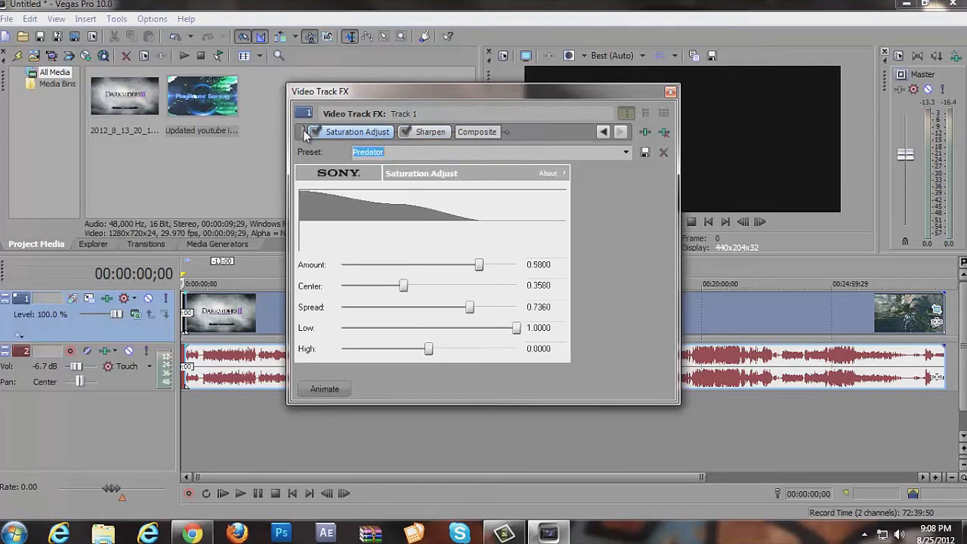
Set Color Corrector (Secondary) to Predator and Saturation Adjust to Reduce Oversaturated Colors.
left_click(305, 133)
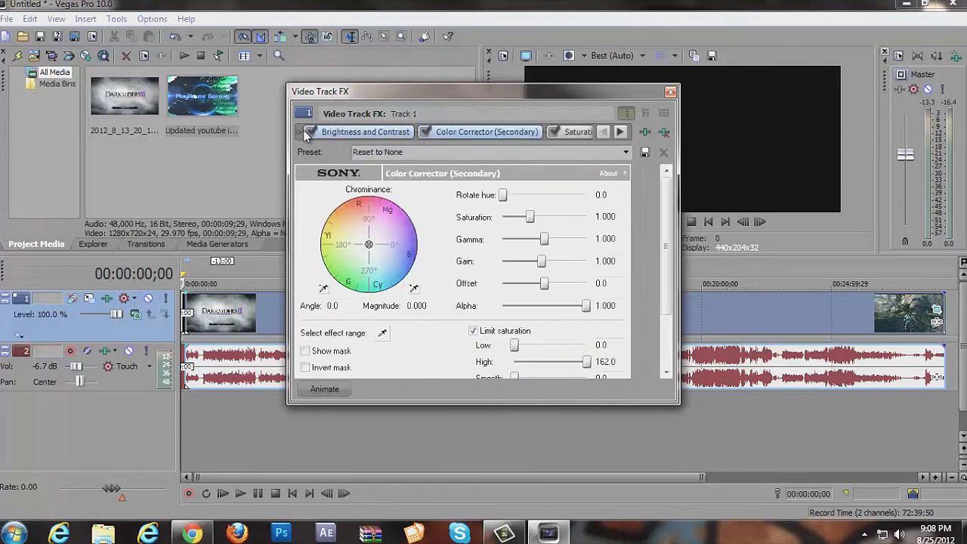
left_click(626, 154)
left_click(482, 139)
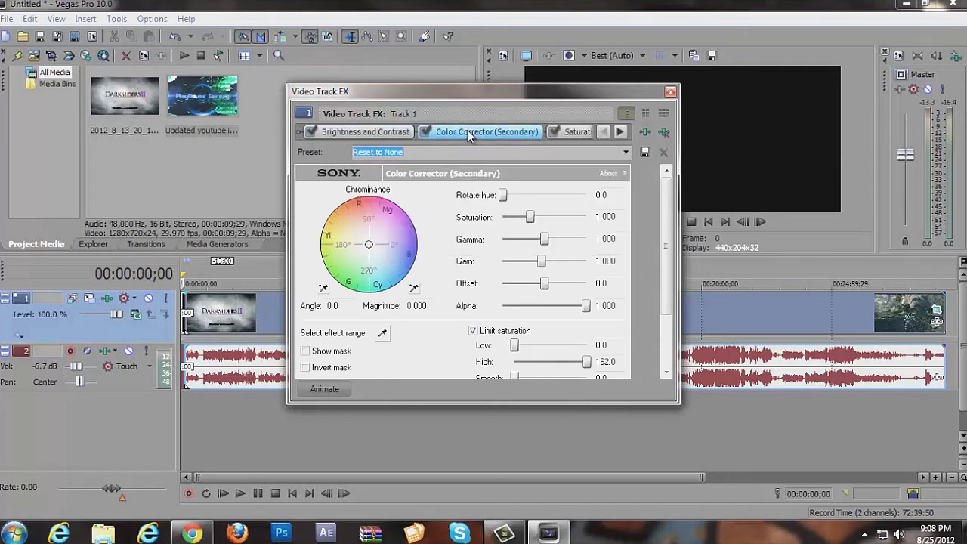
left_click(627, 155)
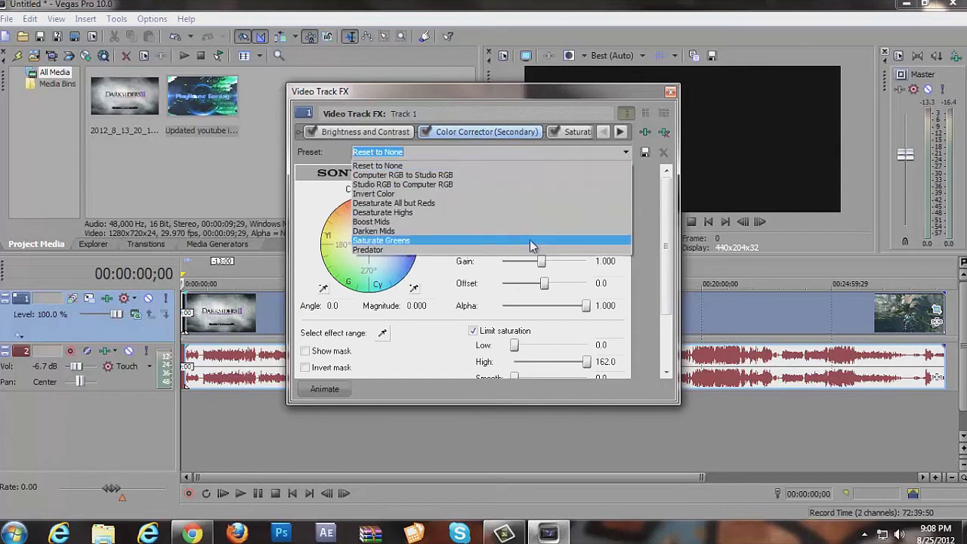
left_click(519, 250)
left_click(571, 133)
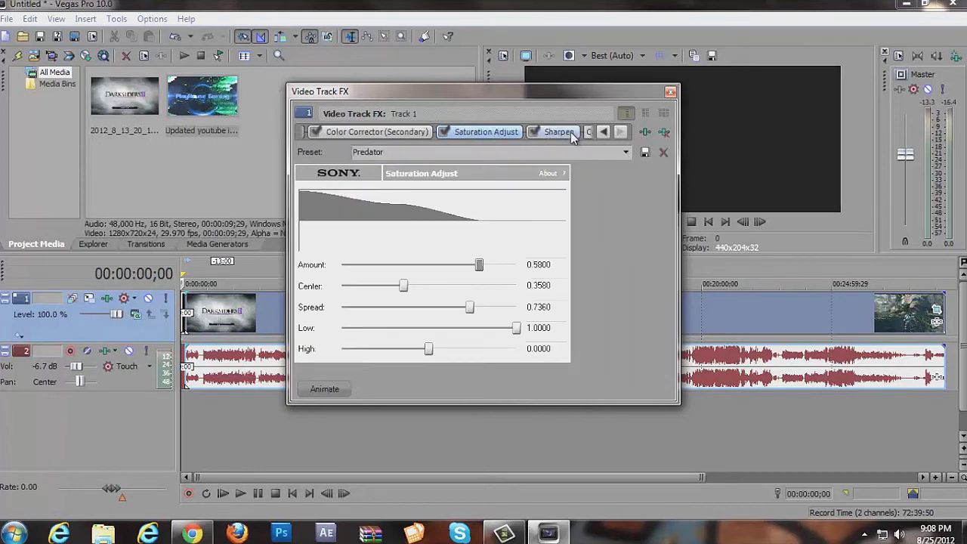
left_click(616, 155)
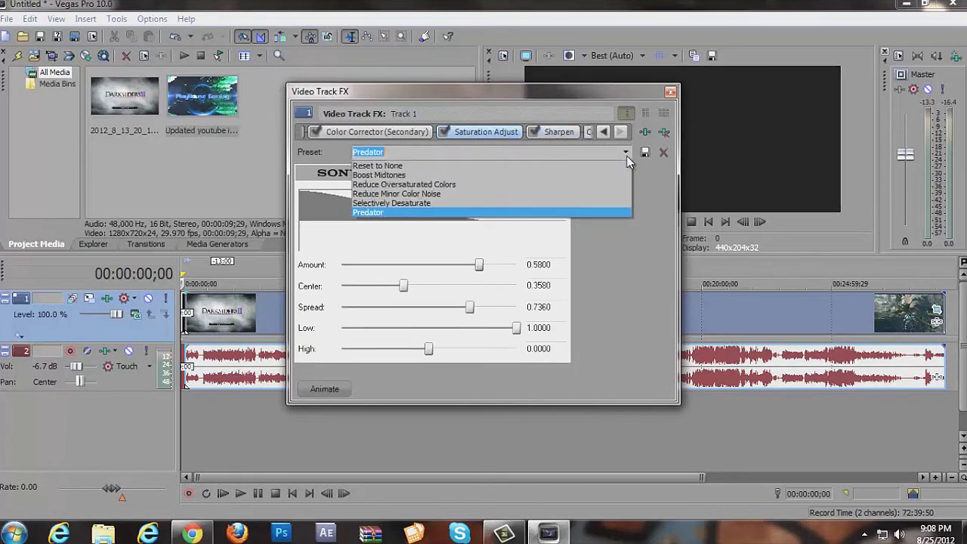
left_click(586, 179)
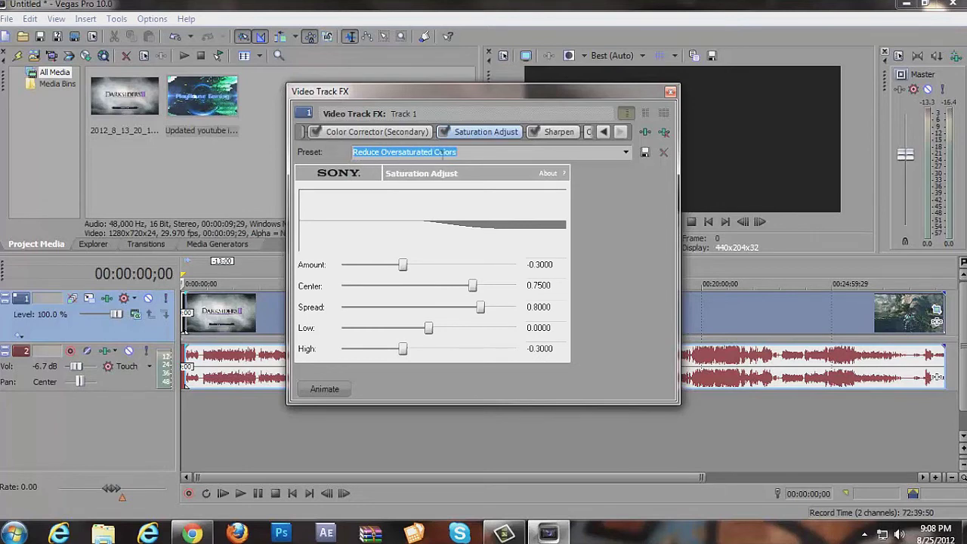
Set Brightness and Contrast to HD, then Predator, and close the FX window.
left_click(358, 130)
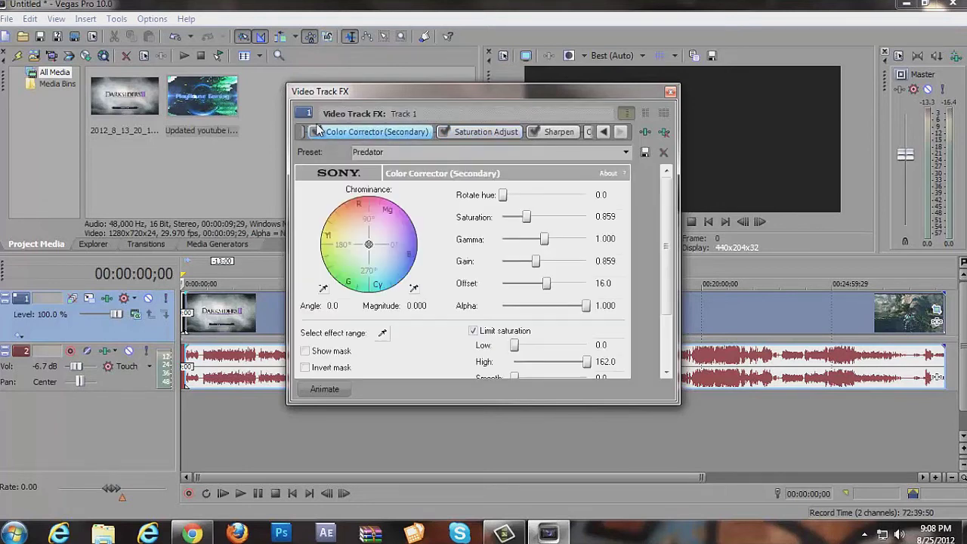
left_click(302, 131)
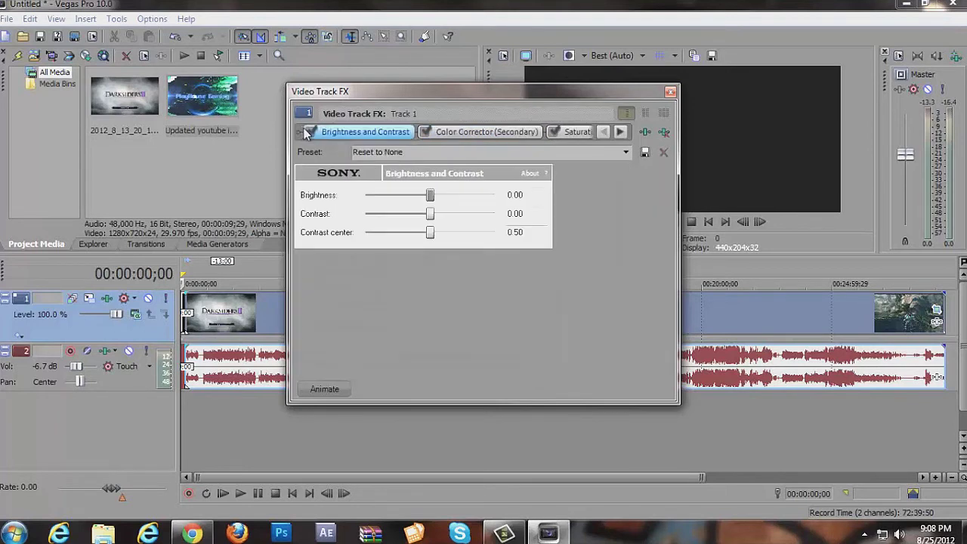
left_click(626, 153)
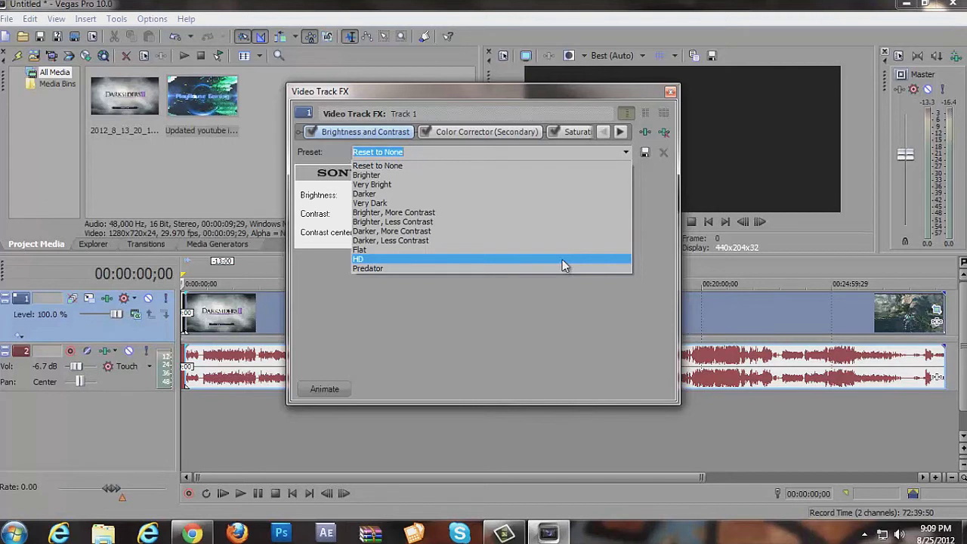
left_click(562, 259)
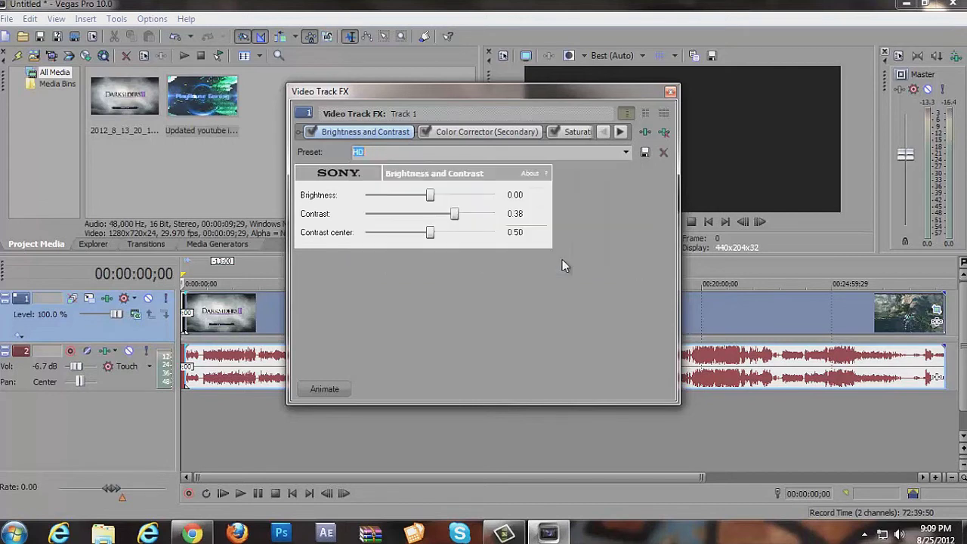
left_click(626, 151)
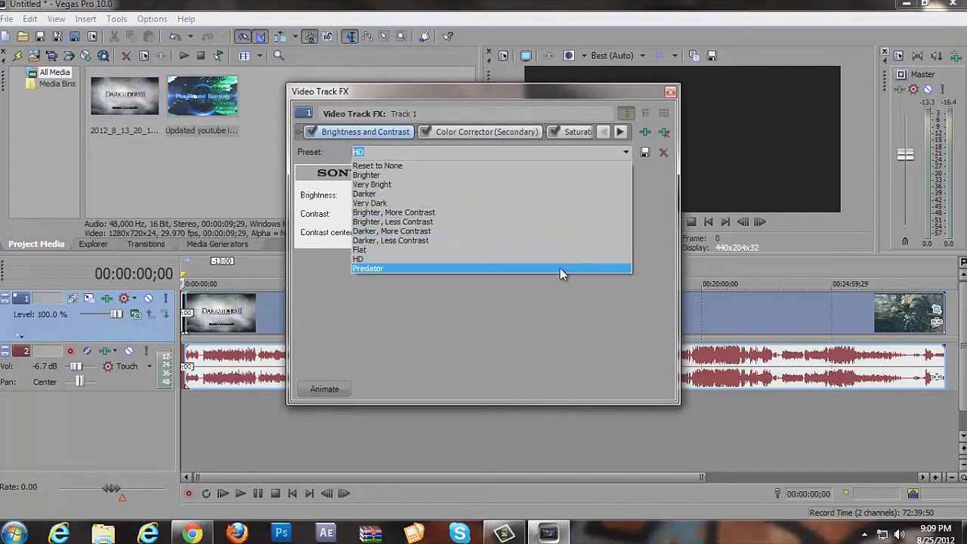
left_click(560, 267)
left_click(670, 92)
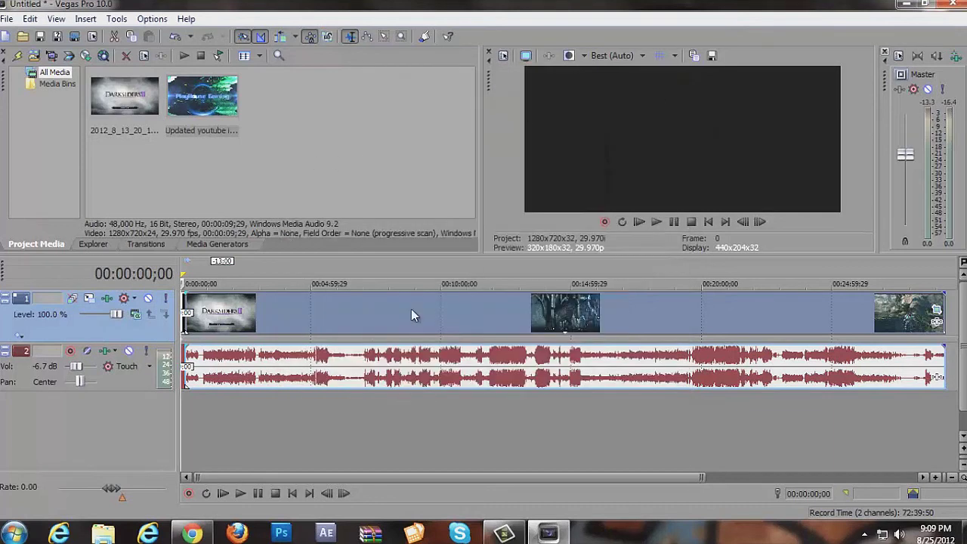
At 4:53, dock track 1's FX, try HD, then restore Predator (0.08 brightness, 0.25 contrast).
left_click(308, 274)
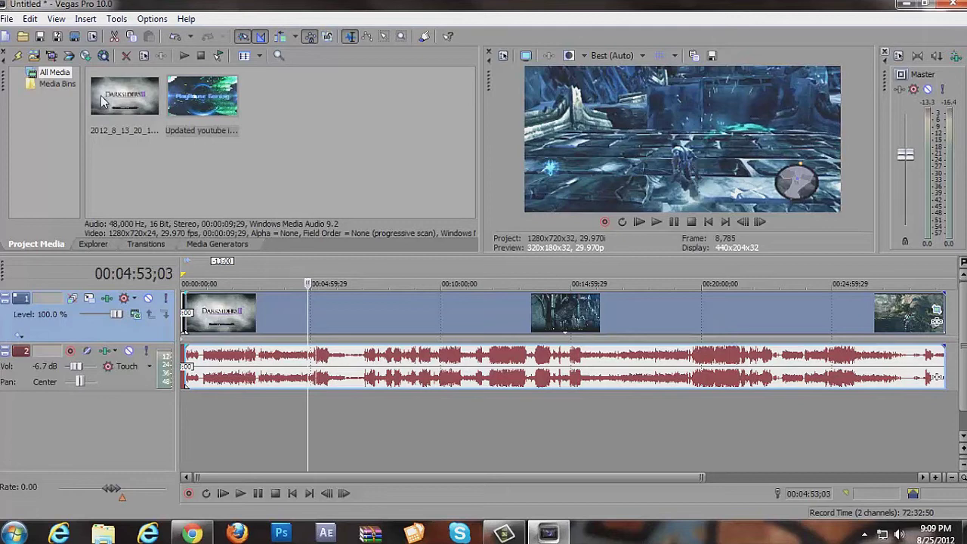
left_click(124, 299)
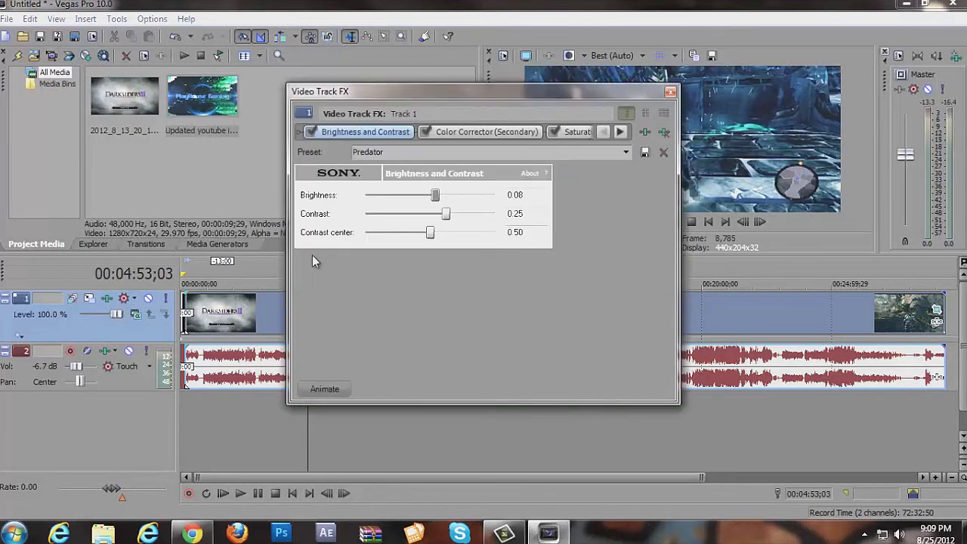
left_click_drag(570, 95, 363, 80)
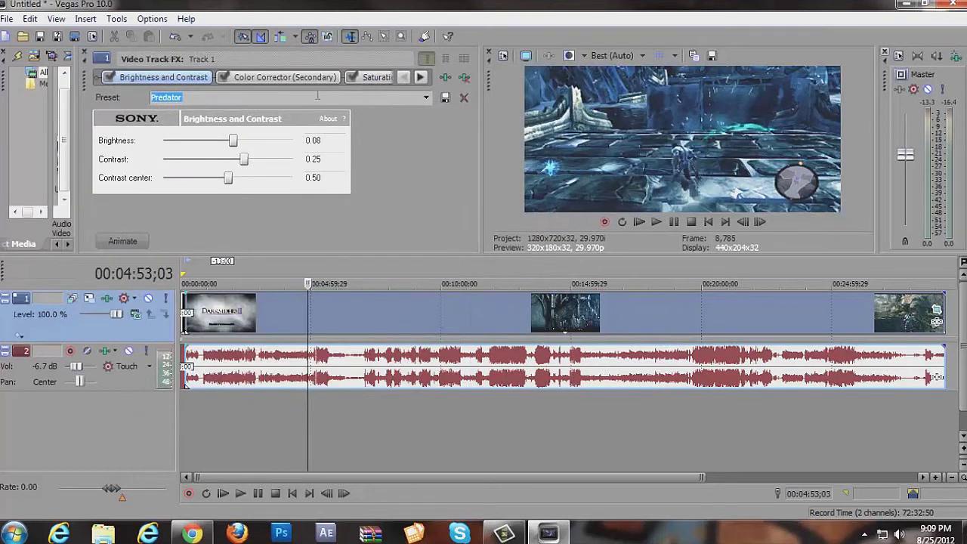
left_click(428, 97)
left_click(381, 204)
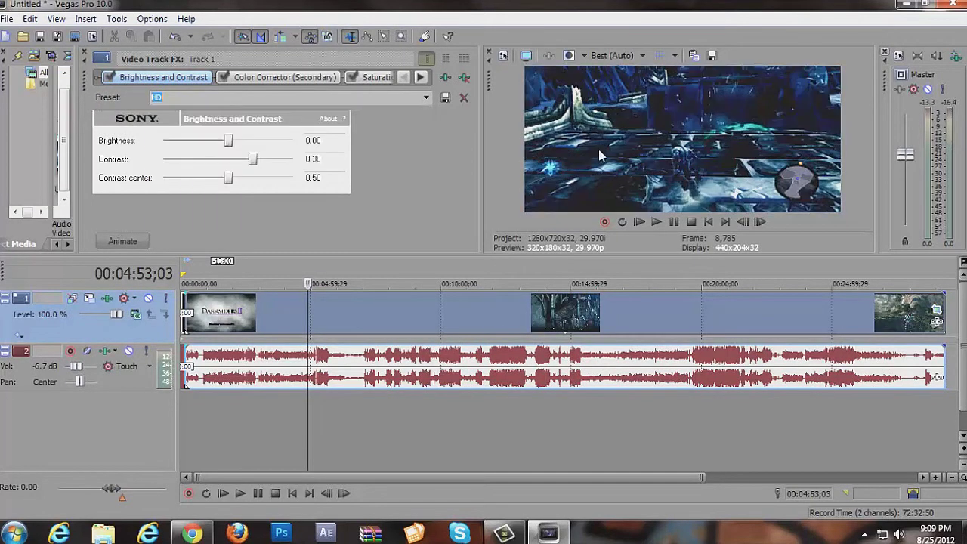
left_click(426, 98)
left_click(372, 214)
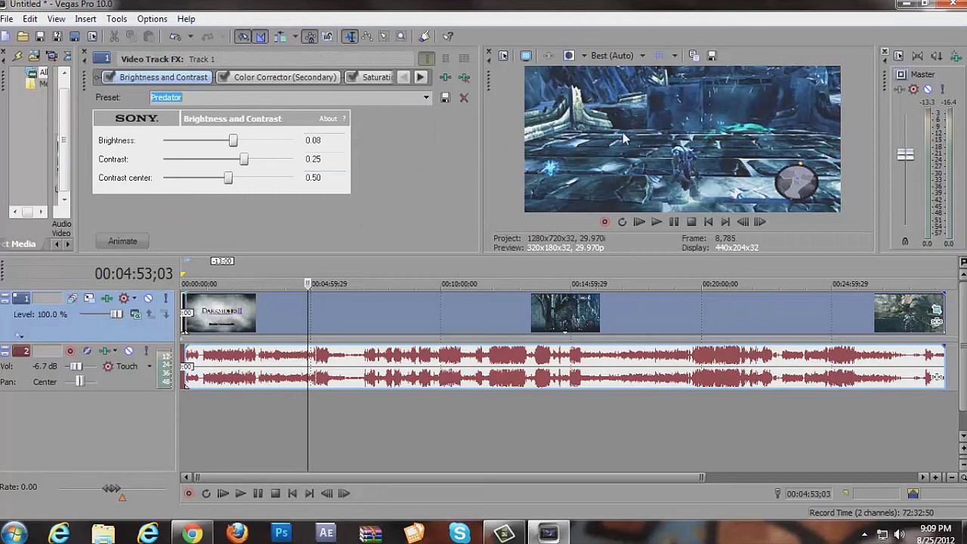
left_click(84, 52)
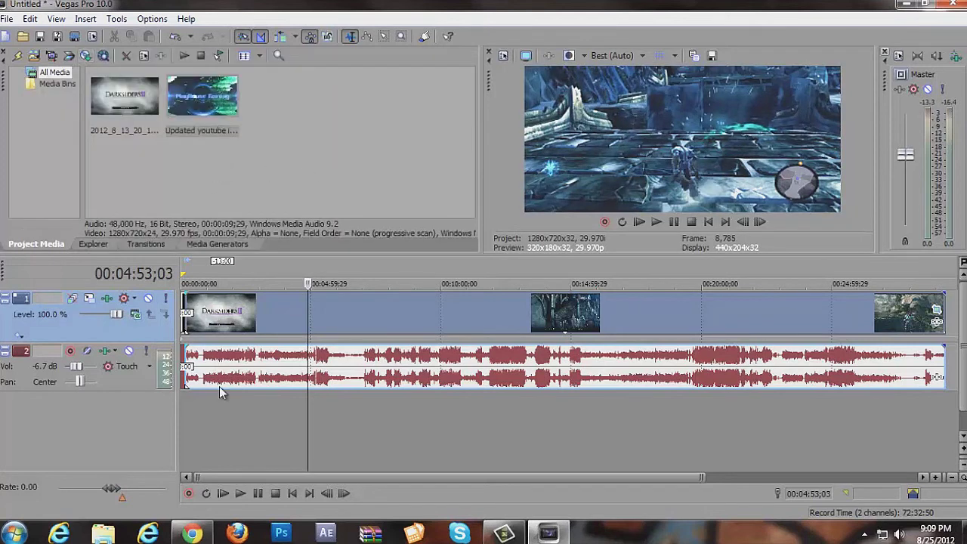
Return the cursor to 00:00:00;00, close the File menu unused, and minimize Vegas Pro.
key("ctrl+Home")
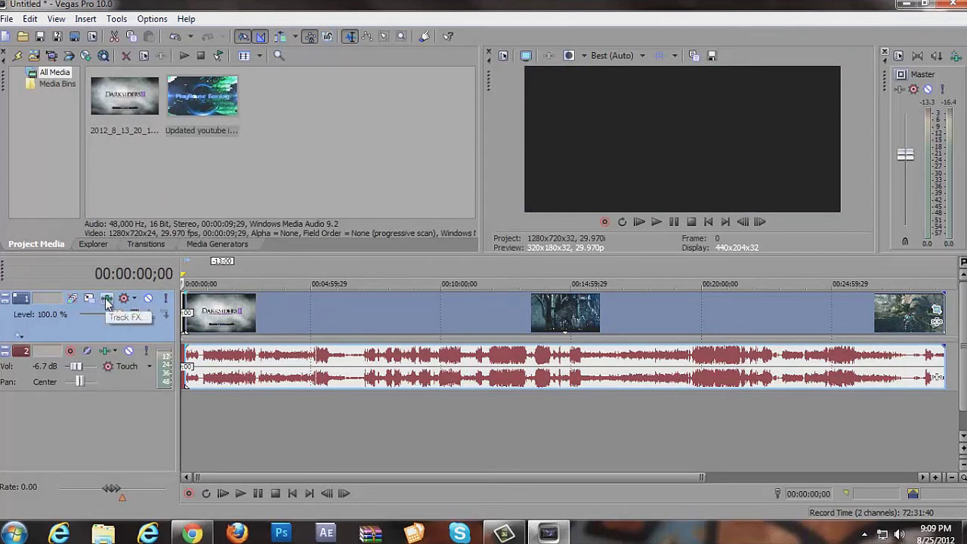
left_click(6, 18)
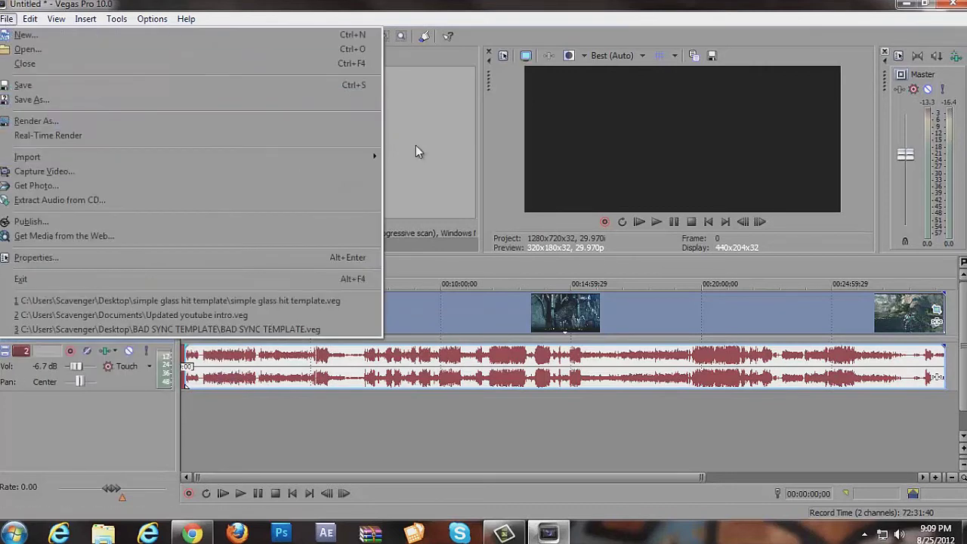
left_click(494, 112)
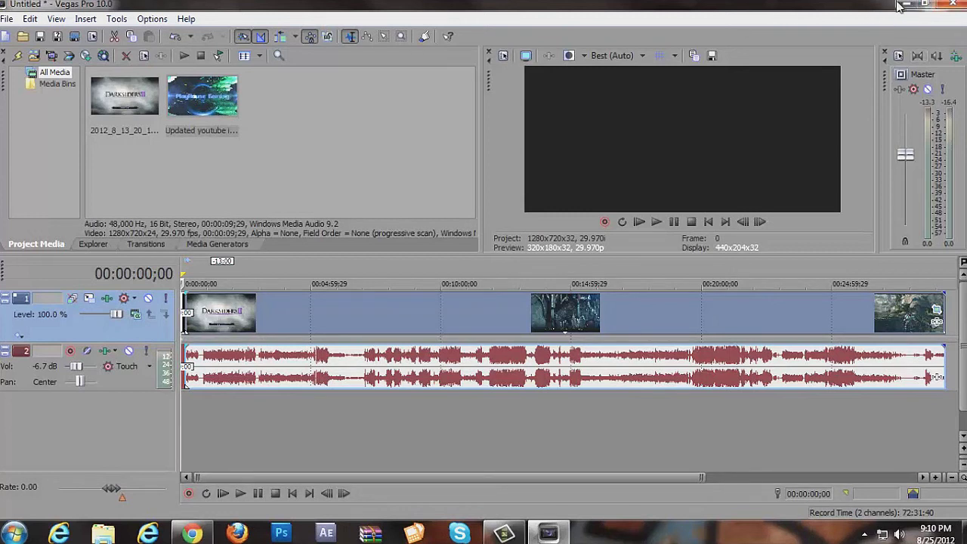
left_click(900, 6)
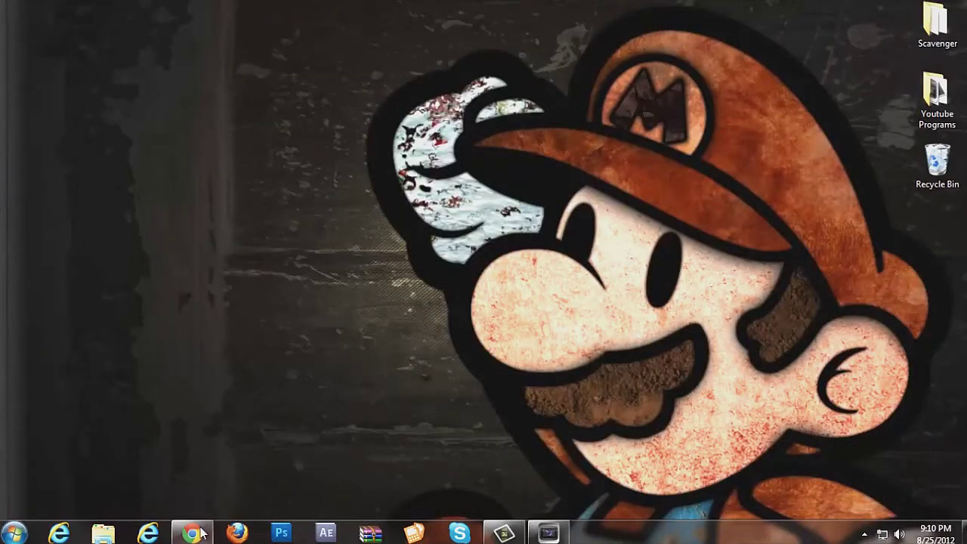
Show the YouTube channel in Chrome, scroll to Featured Playlists, and edit Help Support these Channels.
left_click(192, 483)
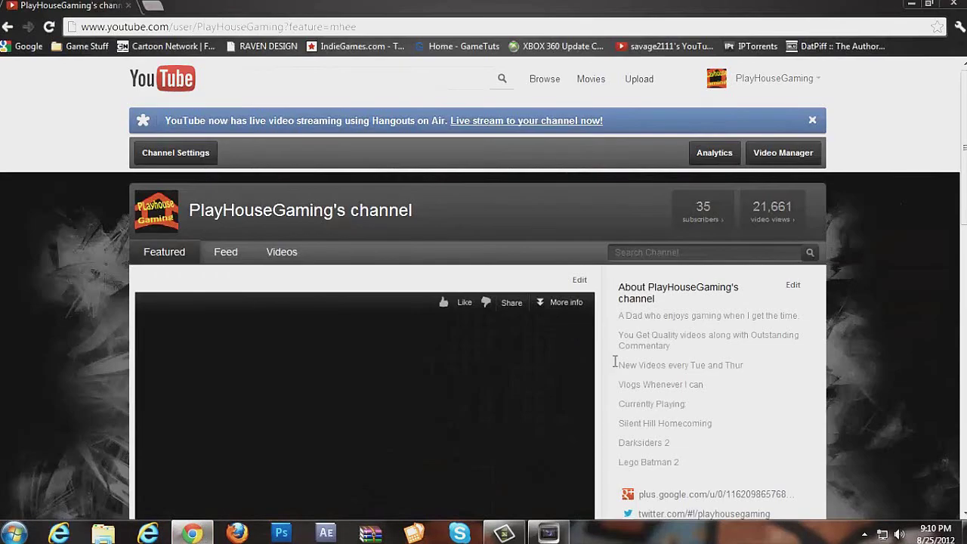
scroll(683, 392, "down", 4)
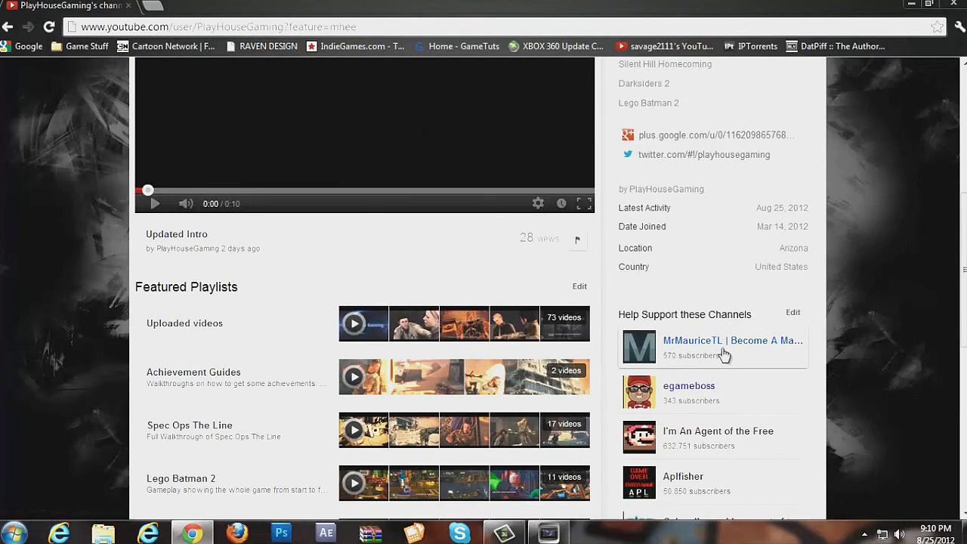
left_click_drag(964, 253, 963, 308)
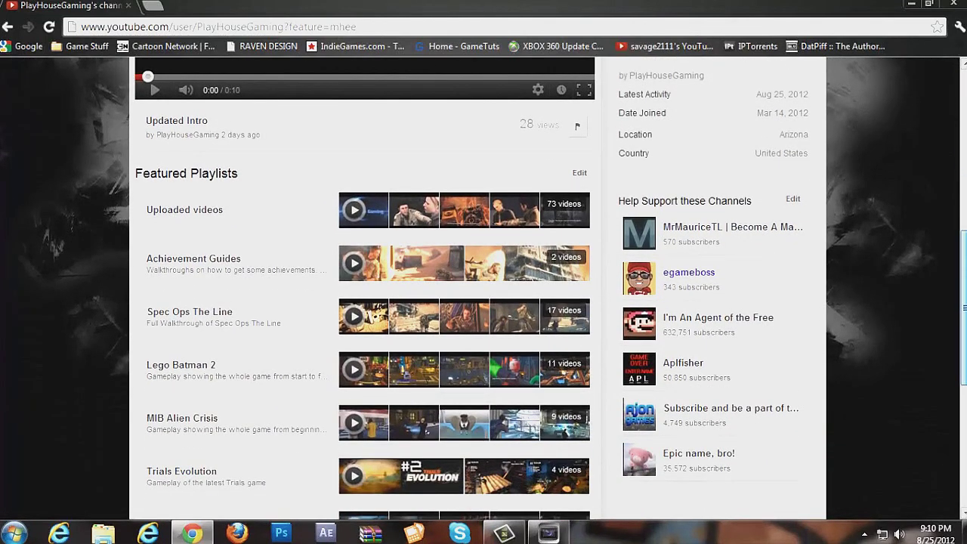
left_click_drag(963, 302, 964, 312)
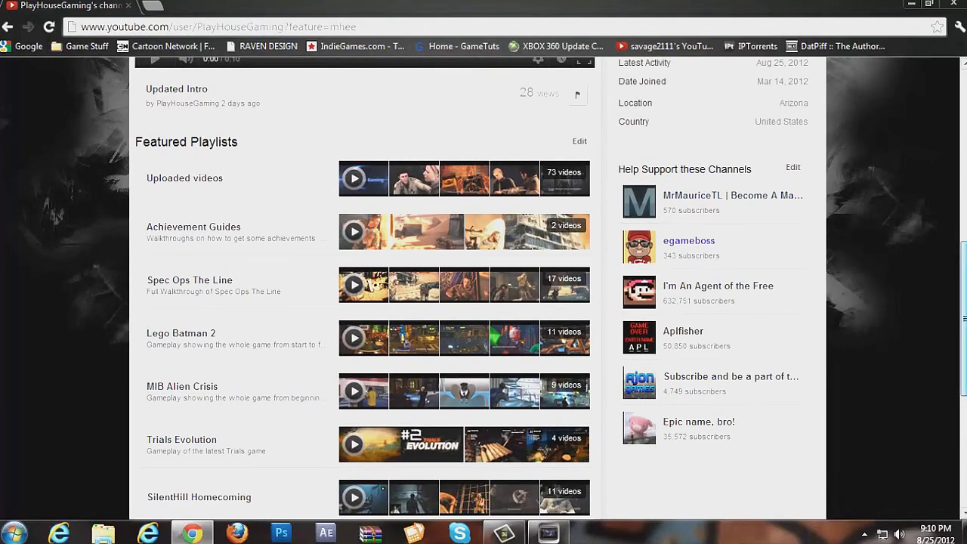
left_click_drag(964, 318, 964, 295)
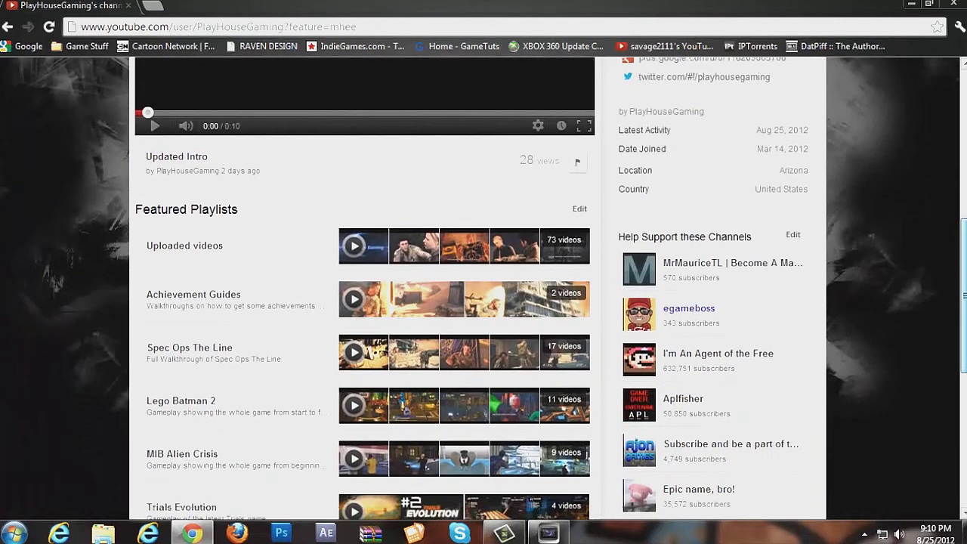
left_click(793, 235)
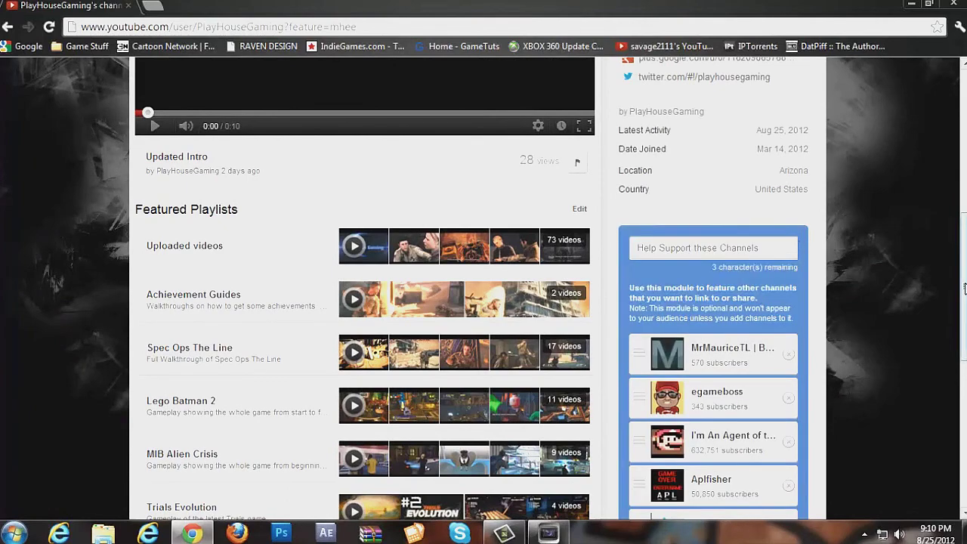
Review the Help Support these Channels edit module, then cancel editing, keeping the six featured channels.
left_click_drag(964, 287, 963, 357)
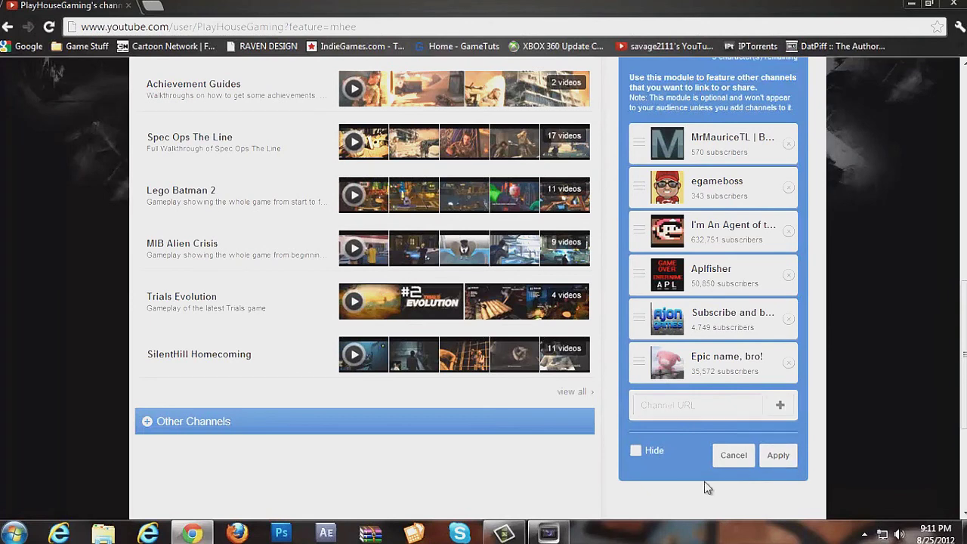
scroll(702, 461, "up", 2)
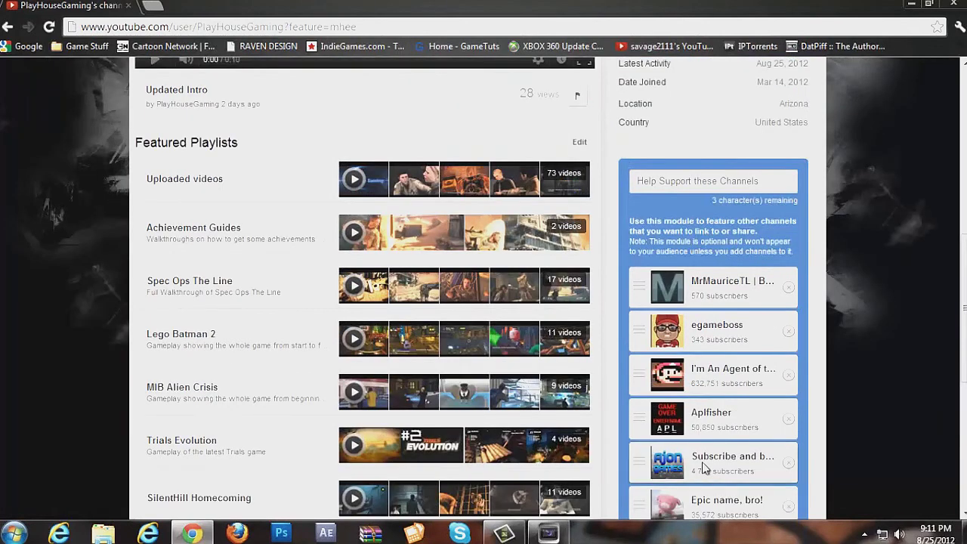
scroll(725, 431, "down", 2)
scroll(677, 452, "up", 2)
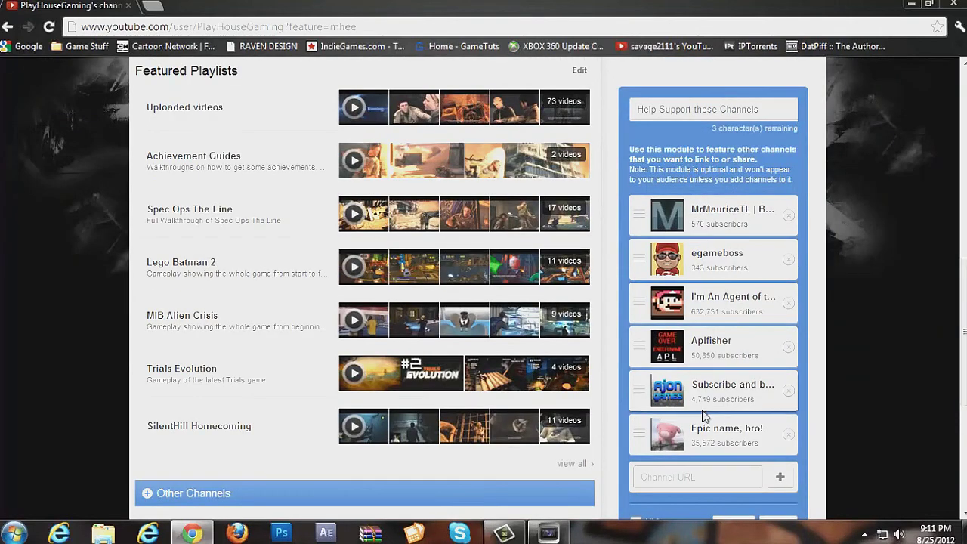
scroll(831, 329, "up", 4)
scroll(831, 347, "down", 6)
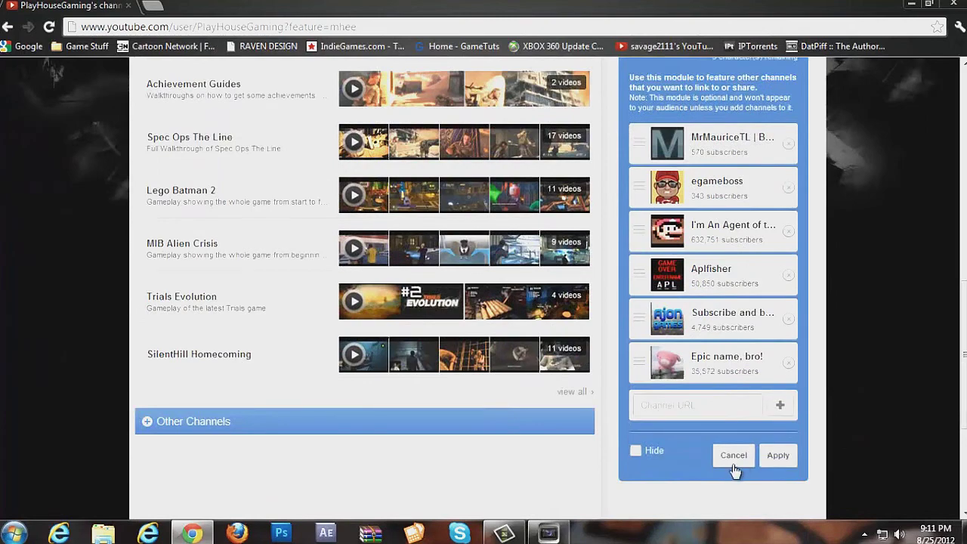
left_click(732, 463)
Scroll up to the channel's Featured tab, showing the Updated Intro video and About description.
scroll(755, 315, "up", 6)
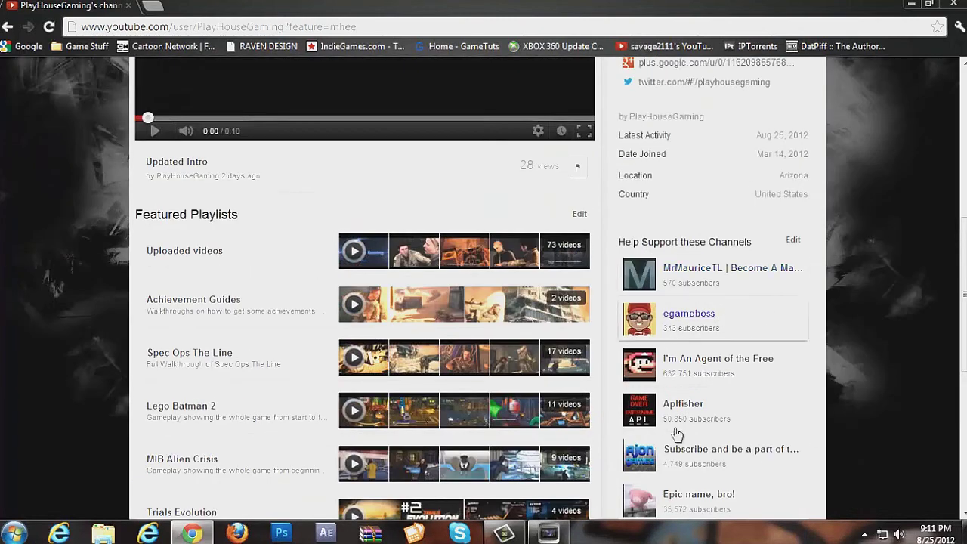
scroll(835, 393, "up", 6)
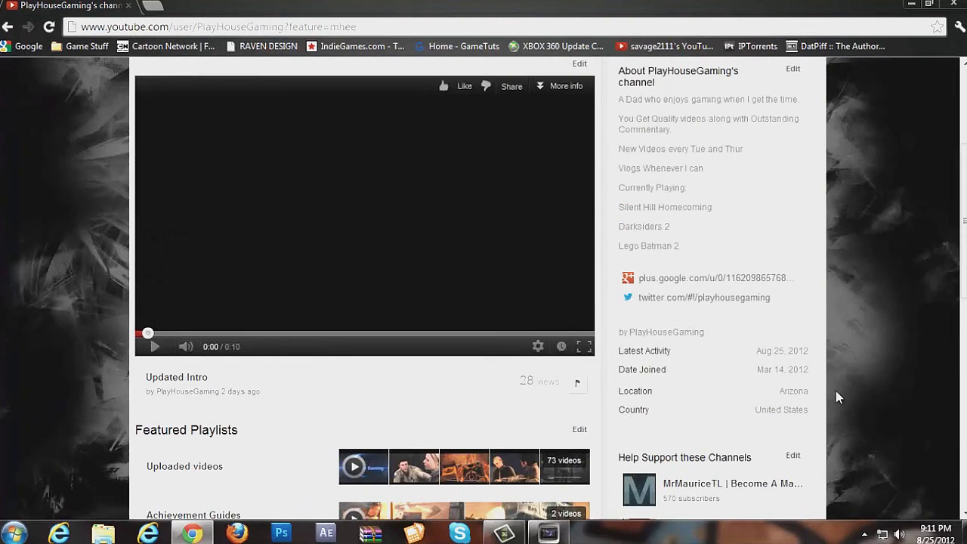
scroll(836, 390, "up", 4)
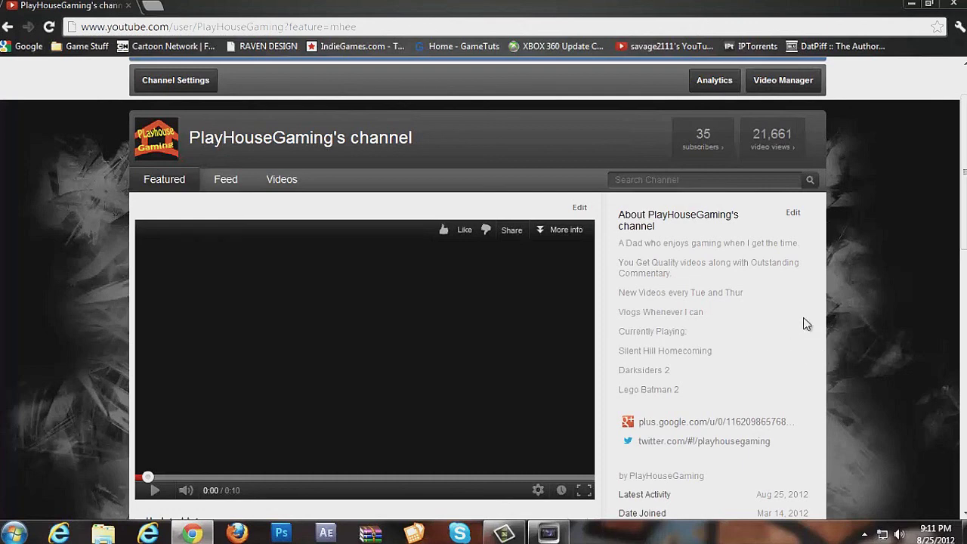
scroll(846, 353, "up", 1)
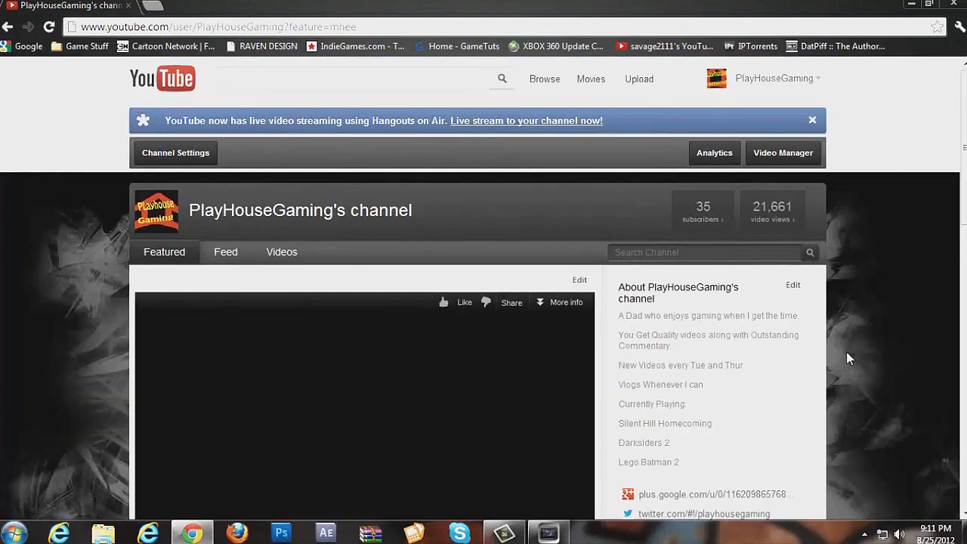
scroll(846, 354, "down", 2)
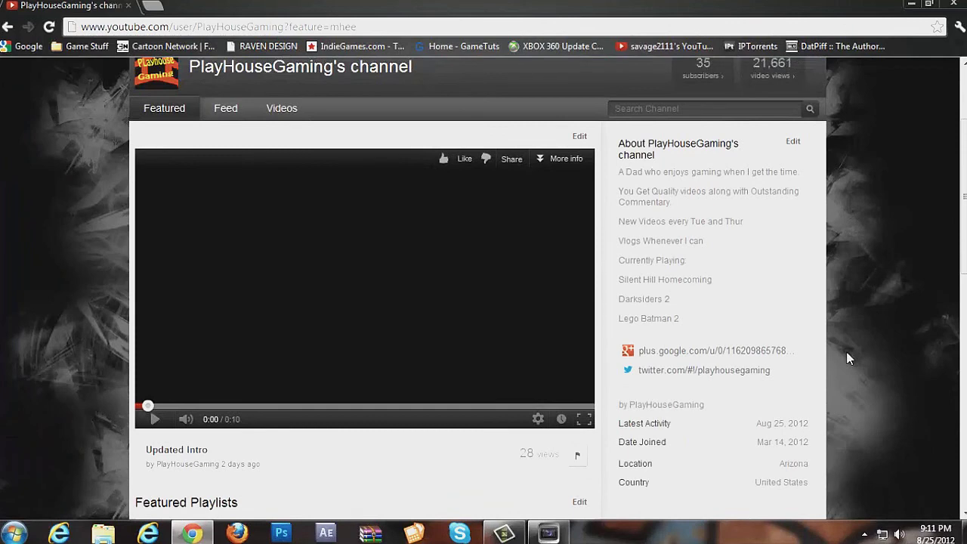
scroll(846, 352, "up", 2)
scroll(846, 352, "down", 1)
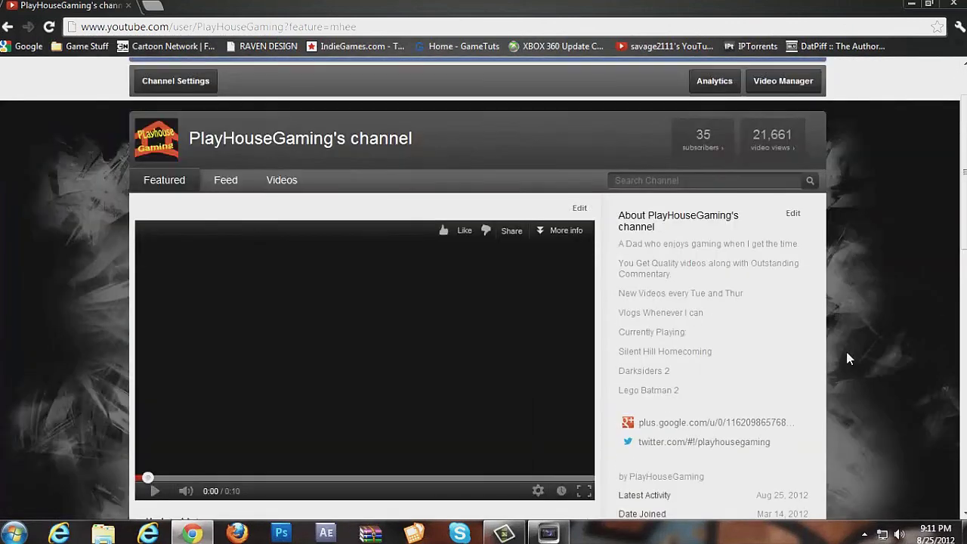